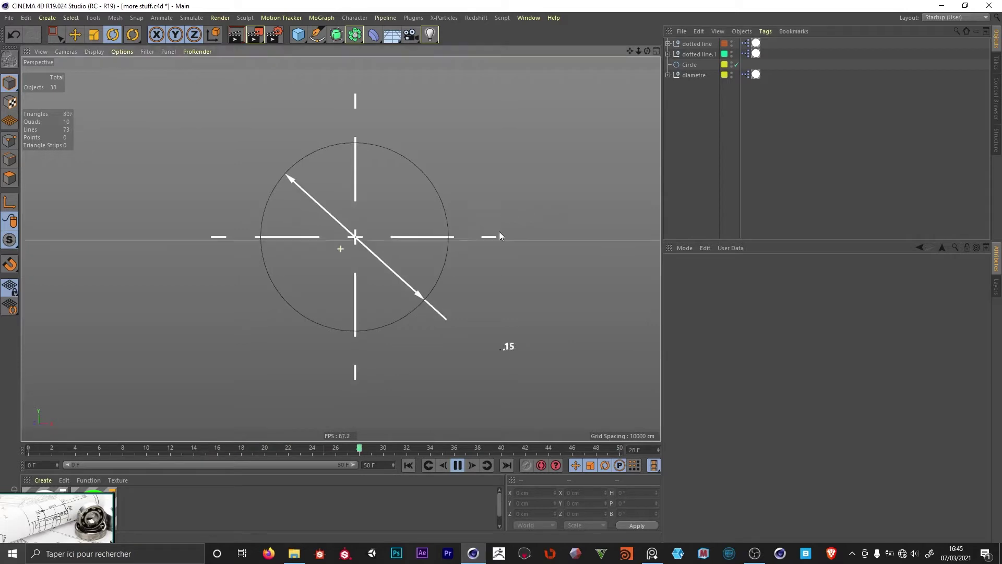
# - Isolate the dotted line's layer and test the anim slider and center option of the dotted line null
pyautogui.click(995, 286)
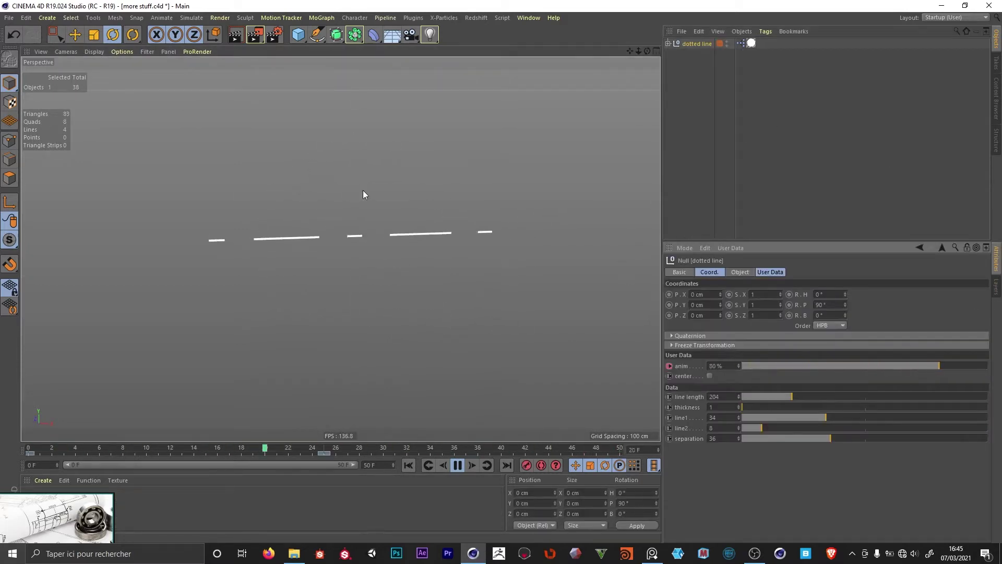
pyautogui.moveTo(930, 364)
pyautogui.mouseDown()
pyautogui.moveTo(762, 366)
pyautogui.moveTo(920, 364)
pyautogui.mouseUp()
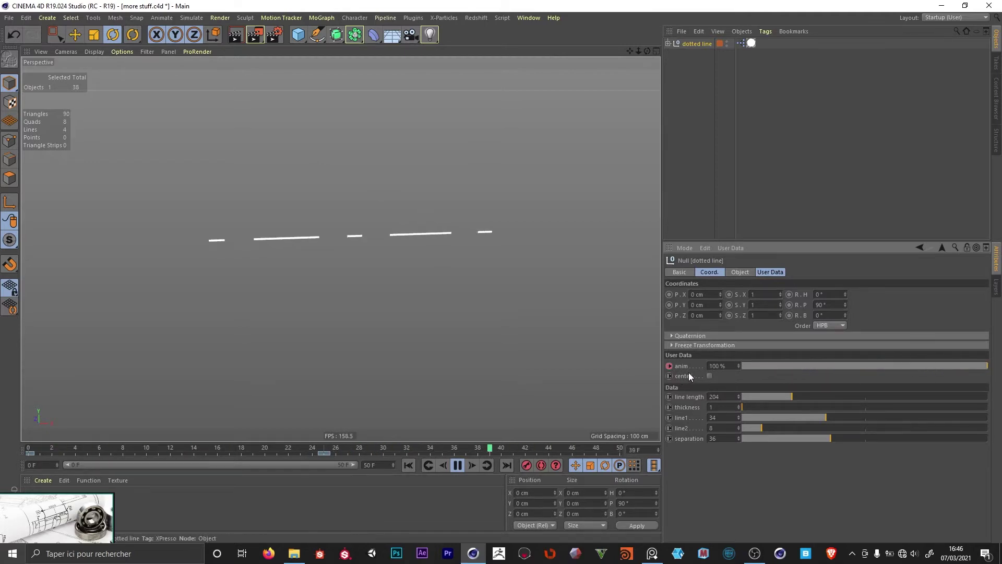
pyautogui.click(710, 375)
pyautogui.click(709, 376)
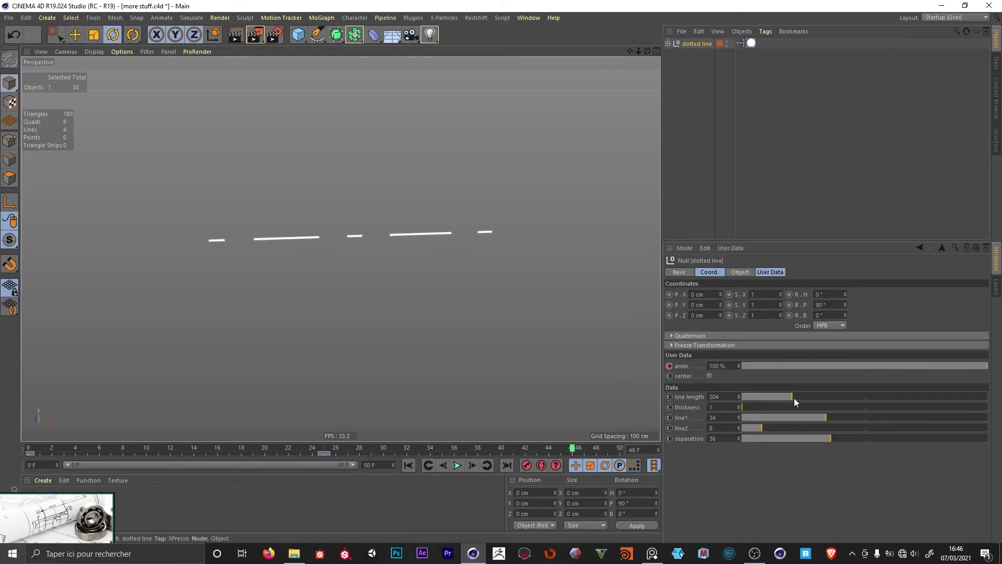
# - Try a line length of 295 and other thickness and separation values on the dotted line, returning thickness to 1 and shortening the length again
pyautogui.moveTo(794, 397); pyautogui.dragTo(815, 396)
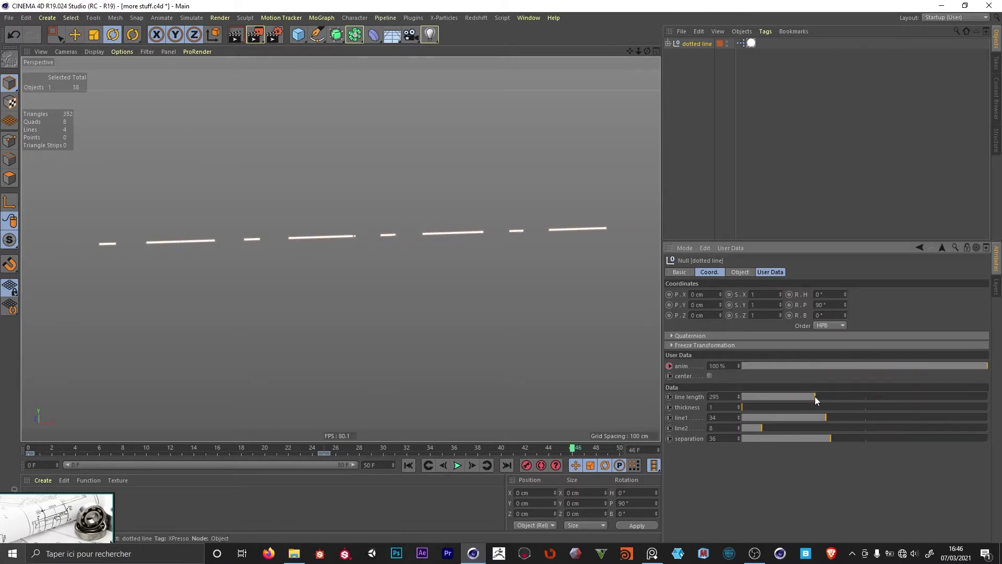
pyautogui.moveTo(743, 407); pyautogui.dragTo(862, 433)
pyautogui.doubleClick(724, 407)
pyautogui.write('1')
pyautogui.click(804, 418)
pyautogui.moveTo(815, 396); pyautogui.dragTo(793, 393)
pyautogui.moveTo(841, 436); pyautogui.dragTo(865, 433)
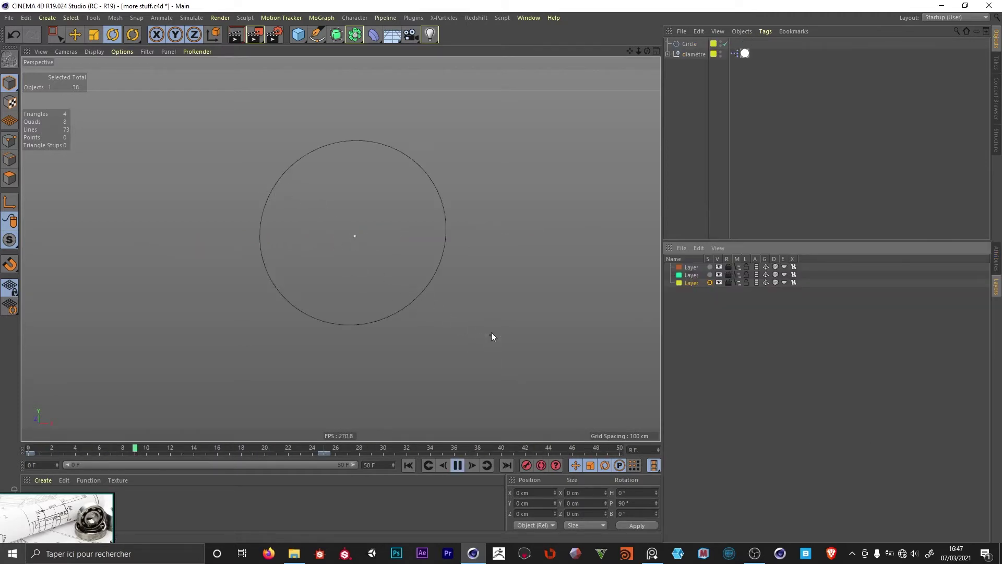
# - Turn off the layer solo, select the diametre null and switch its line only option on and back off
pyautogui.click(710, 282)
pyautogui.click(694, 76)
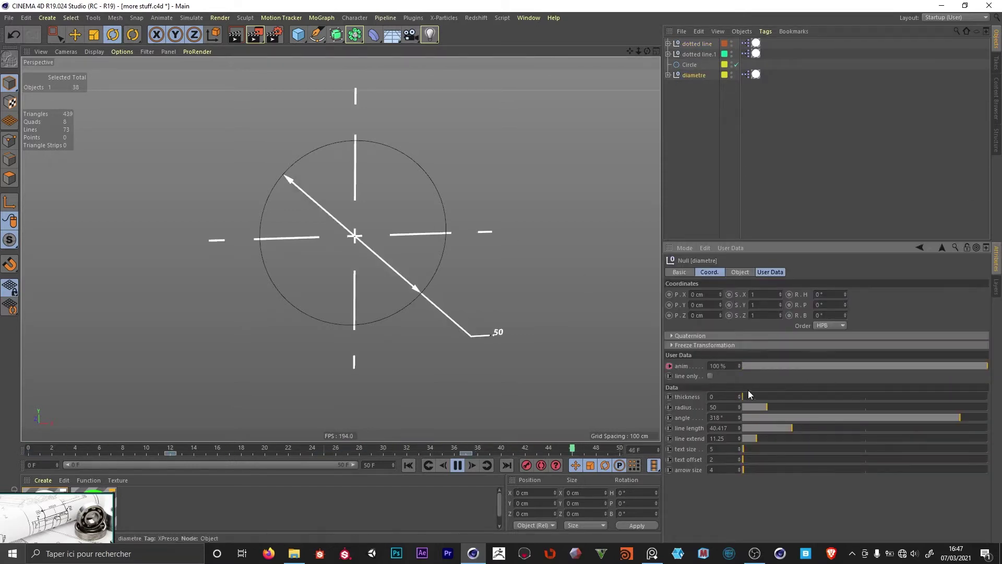
pyautogui.click(710, 375)
pyautogui.click(709, 376)
pyautogui.click(709, 376)
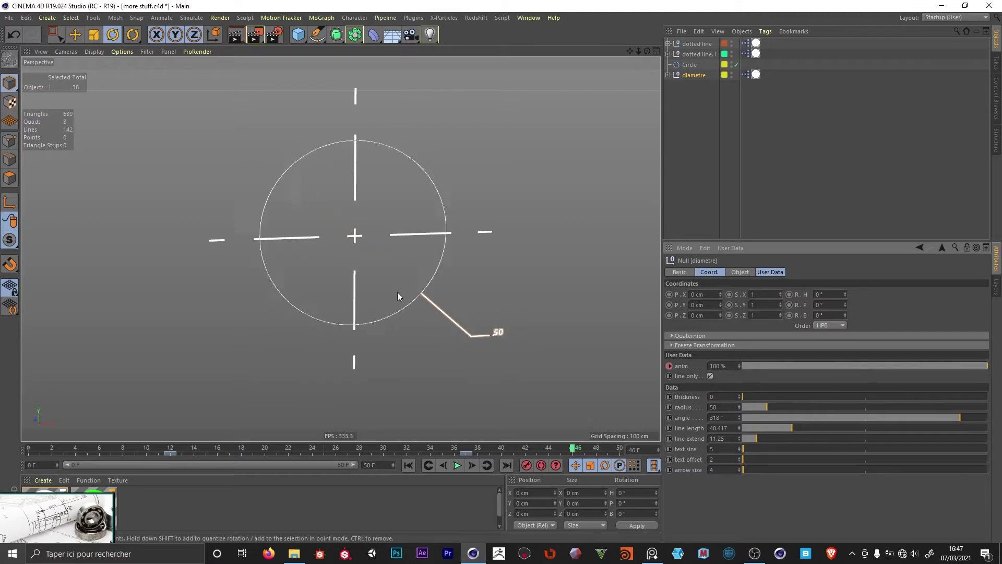
pyautogui.click(710, 376)
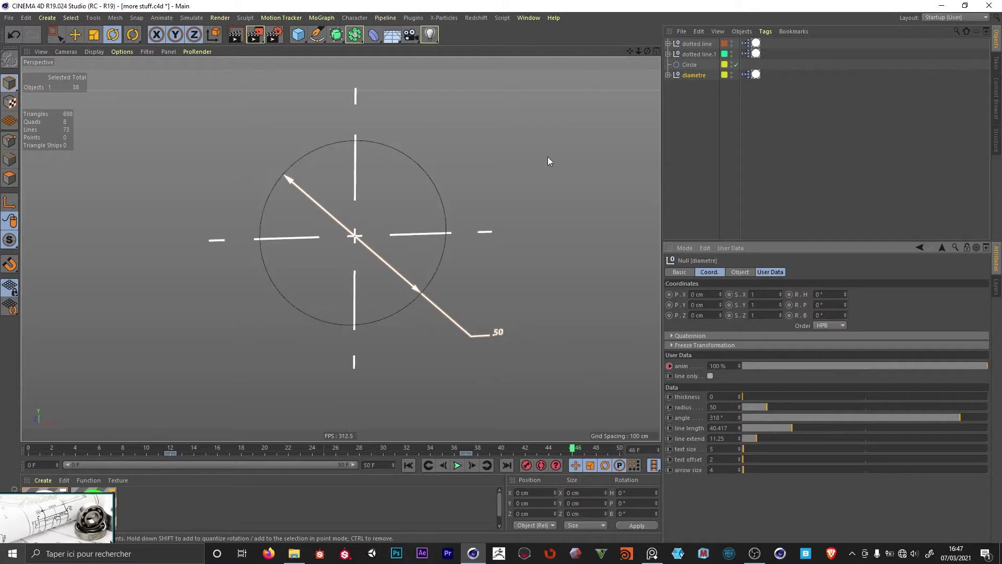
# - Inspect the circle, try other thickness and radius values on the diametre null and undo them
pyautogui.click(689, 64)
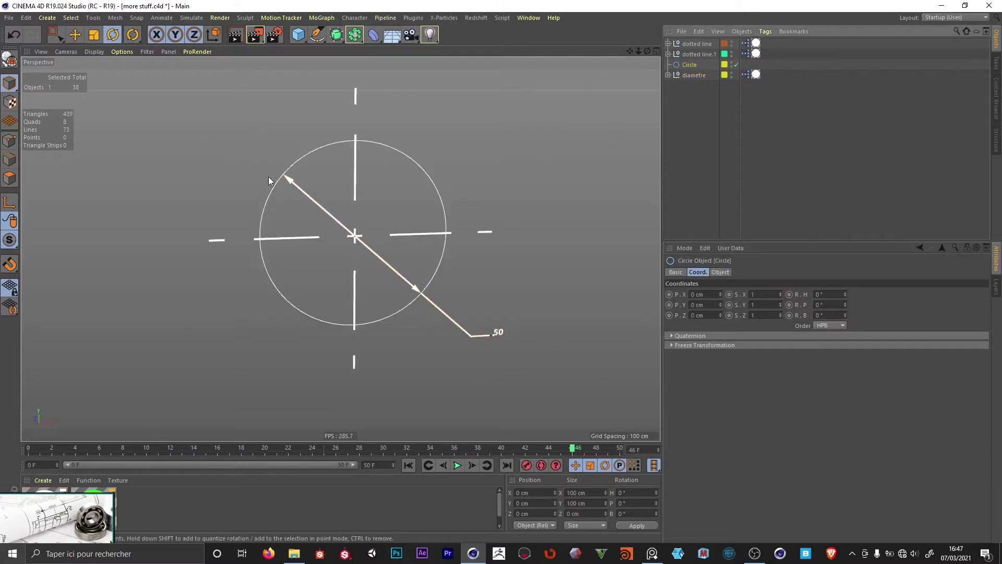
pyautogui.click(397, 272)
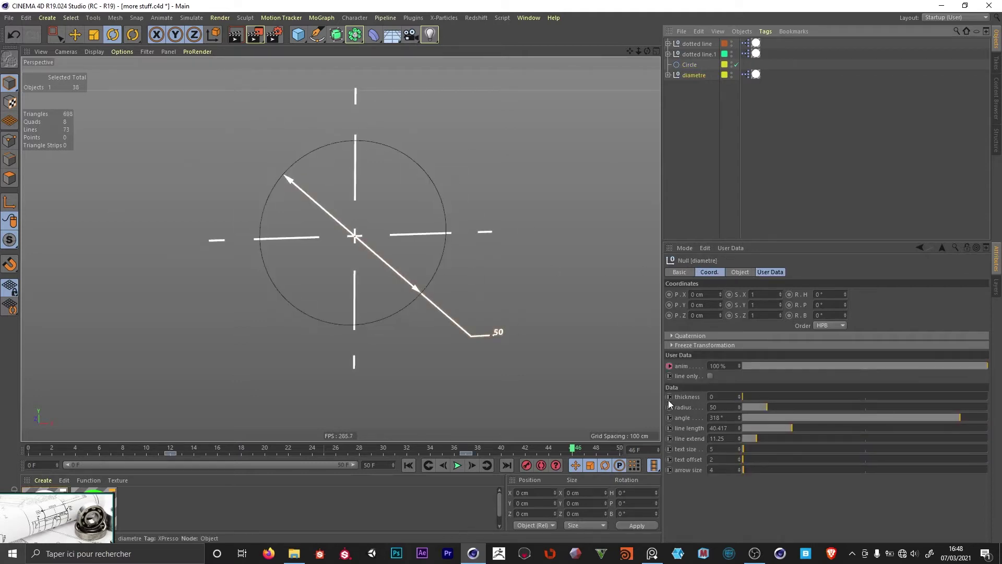
pyautogui.moveTo(748, 398)
pyautogui.mouseDown()
pyautogui.moveTo(790, 399)
pyautogui.moveTo(754, 403)
pyautogui.mouseUp()
pyautogui.hotkey('ctrl', 'z')
pyautogui.hotkey('ctrl', 'z')
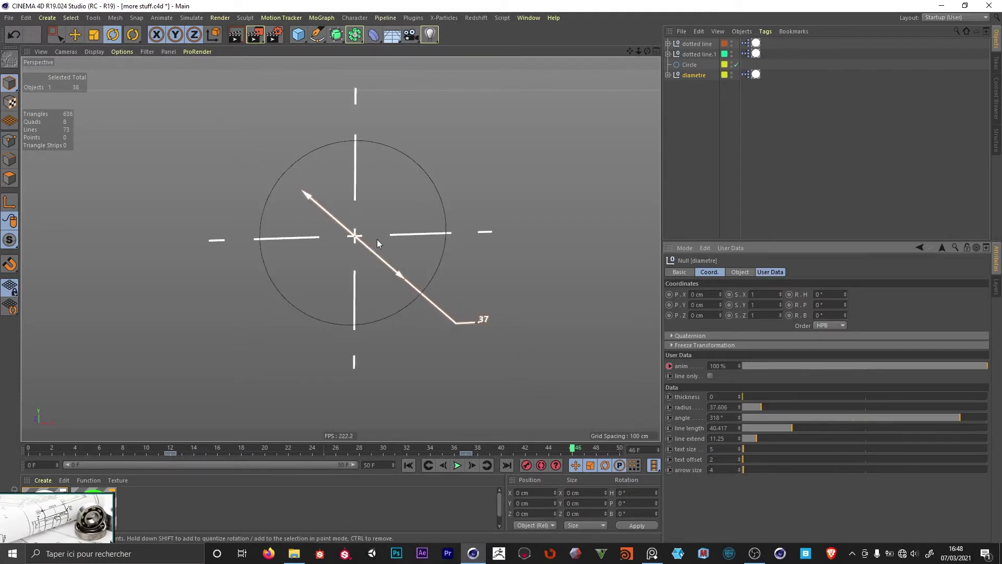
# - Set the diametre null's angle to 299° and test its line length, text size and arrow size settings
pyautogui.moveTo(951, 419); pyautogui.dragTo(947, 391)
pyautogui.moveTo(794, 427)
pyautogui.mouseDown()
pyautogui.moveTo(841, 420)
pyautogui.moveTo(775, 433)
pyautogui.mouseUp()
pyautogui.hotkey('ctrl', 'z')
pyautogui.hotkey('ctrl', 'z')
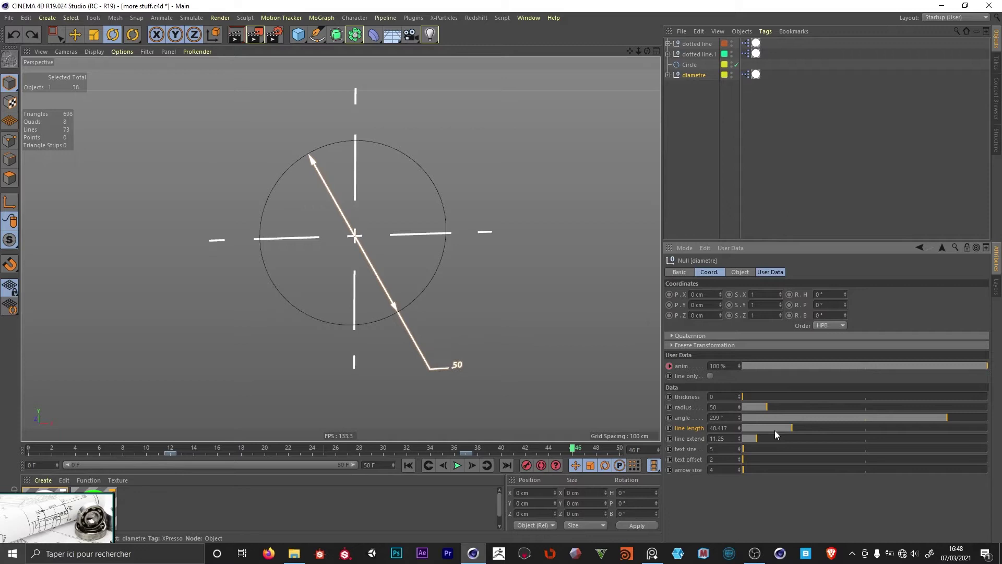
pyautogui.click(750, 447)
pyautogui.hotkey('ctrl', 'z')
pyautogui.moveTo(744, 468); pyautogui.dragTo(743, 465)
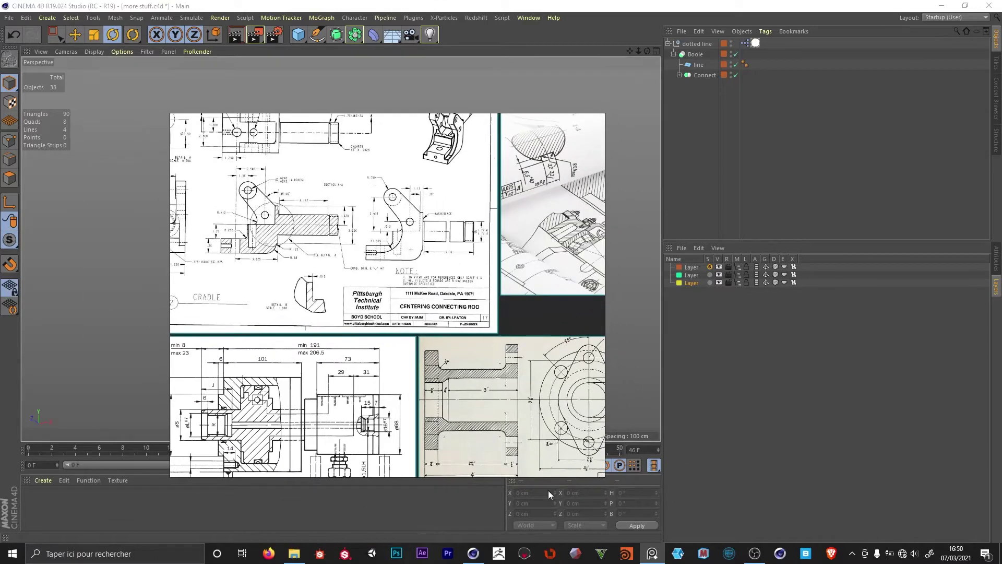
# - Switch to the PureRef board and examine the line styles and dimensioning in the technical drawing references
pyautogui.moveTo(649, 557)
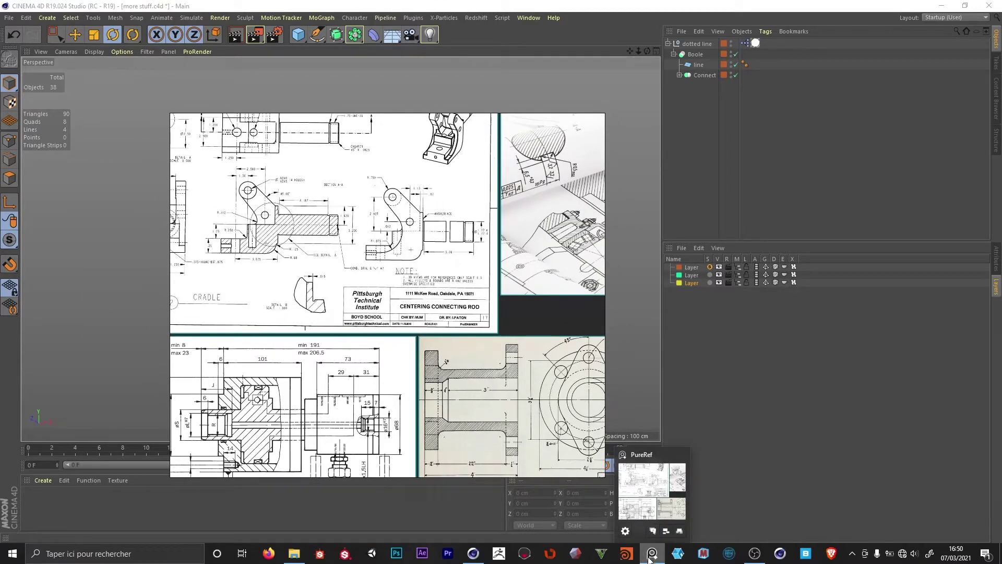
pyautogui.moveTo(553, 154); pyautogui.dragTo(698, 108)
pyautogui.scroll(2, 574, 250)
pyautogui.moveTo(512, 284); pyautogui.dragTo(584, 144)
pyautogui.moveTo(684, 152); pyautogui.dragTo(597, 176)
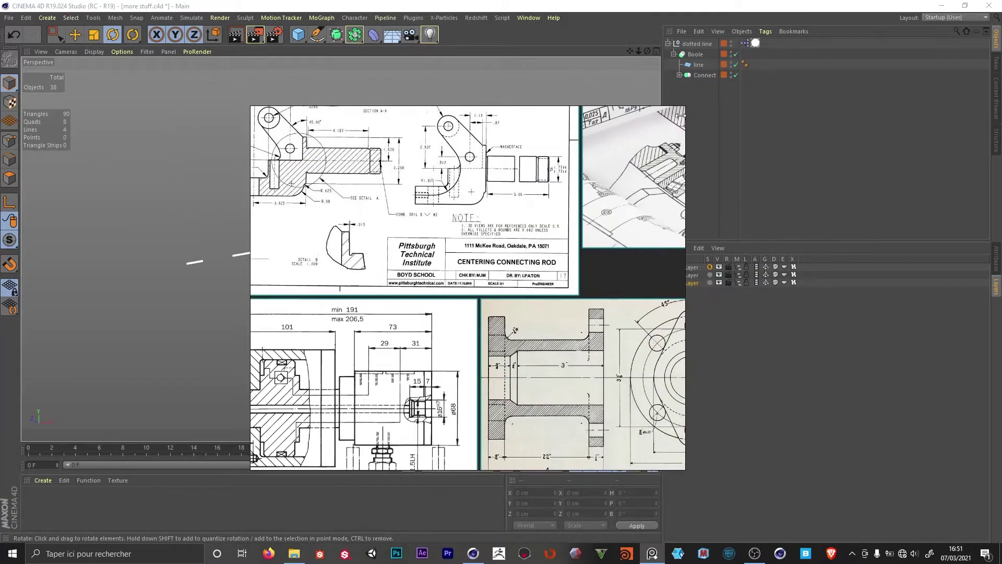
pyautogui.moveTo(647, 126); pyautogui.dragTo(727, 115)
pyautogui.scroll(-4, 527, 228)
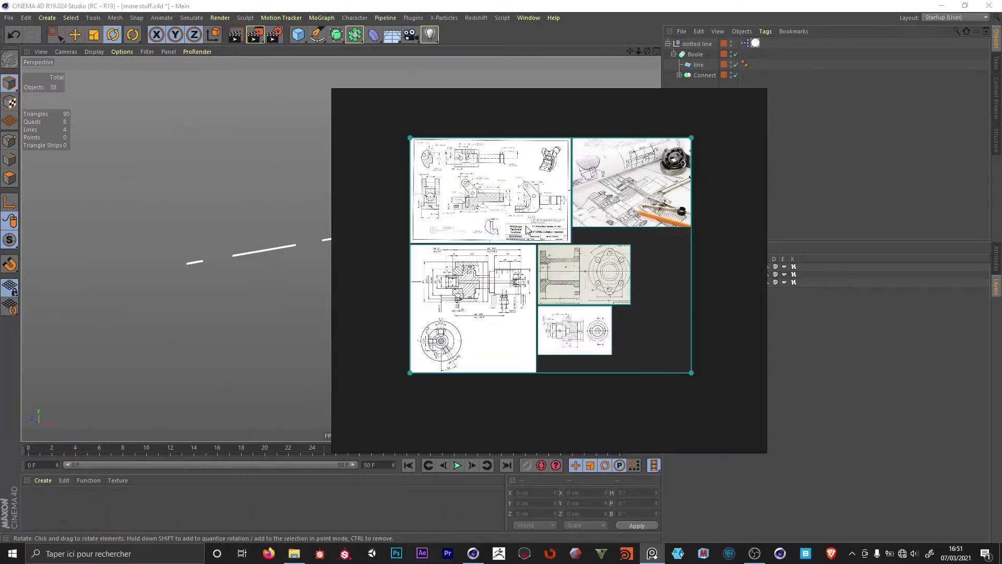
pyautogui.scroll(2, 527, 228)
pyautogui.scroll(-5, 527, 228)
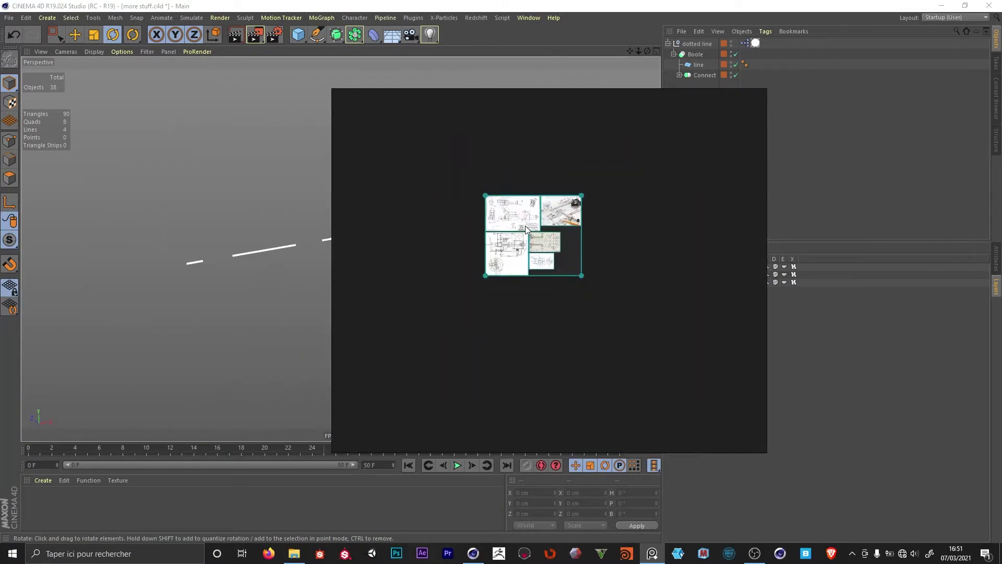
pyautogui.scroll(5, 527, 230)
pyautogui.scroll(6, 525, 228)
pyautogui.scroll(-6, 567, 242)
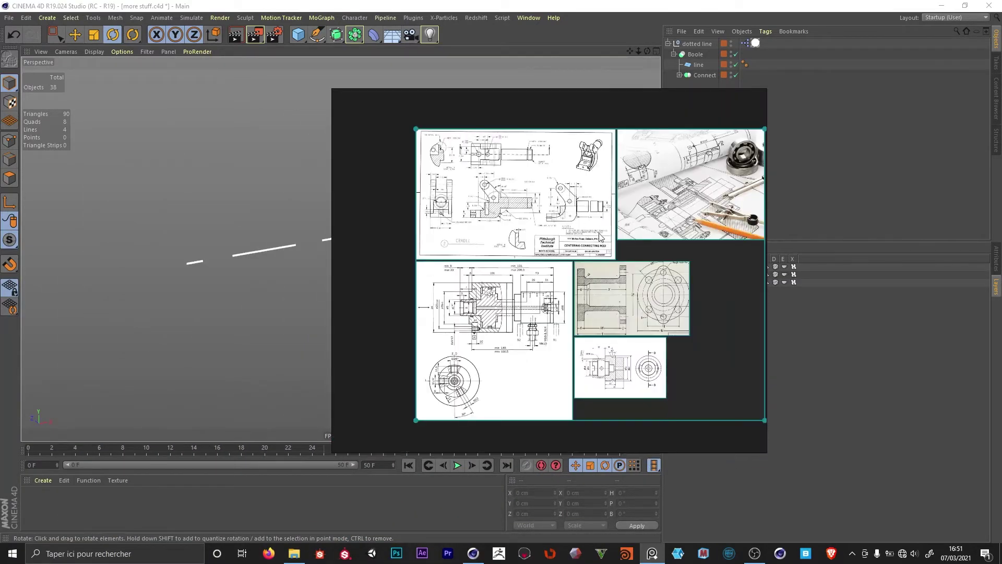
pyautogui.moveTo(625, 254); pyautogui.dragTo(559, 226)
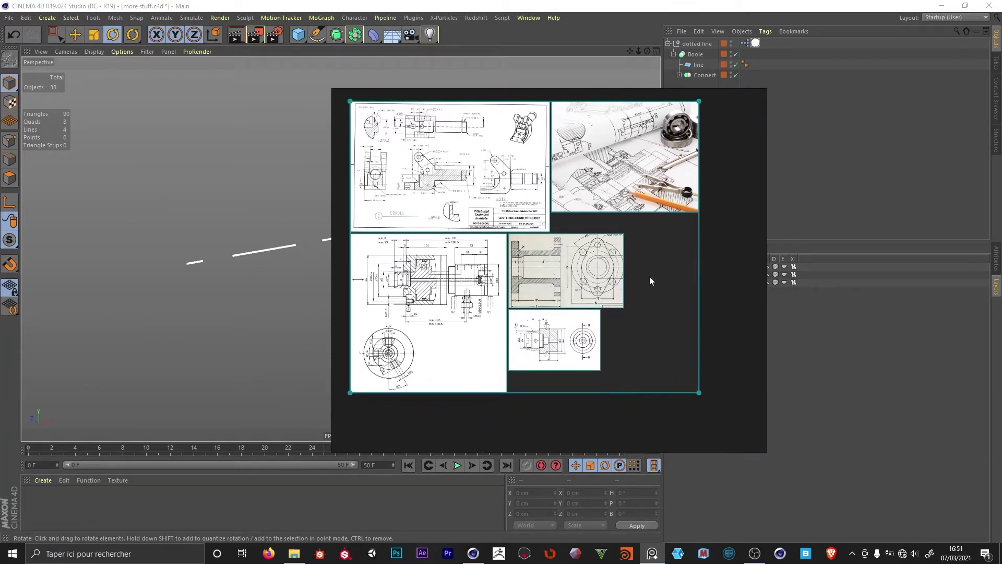
# - Close the PureRef reference board without saving its changes
pyautogui.moveTo(625, 137); pyautogui.dragTo(645, 158)
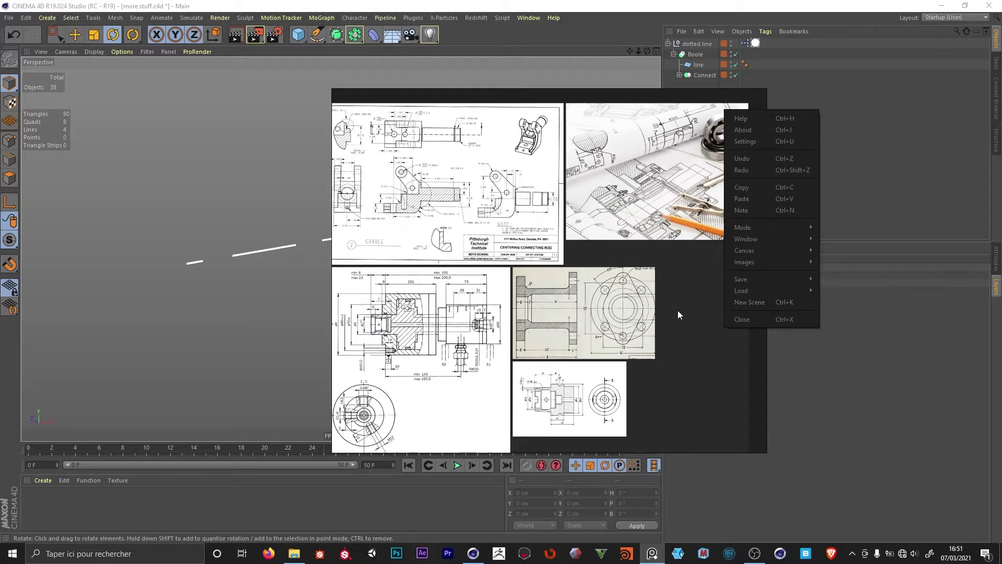
pyautogui.click(742, 319)
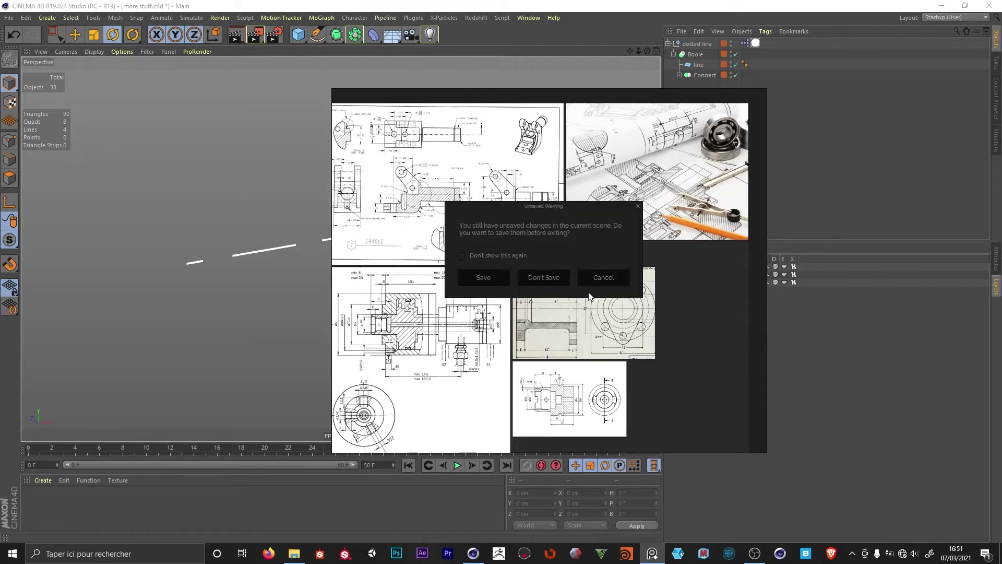
pyautogui.click(527, 280)
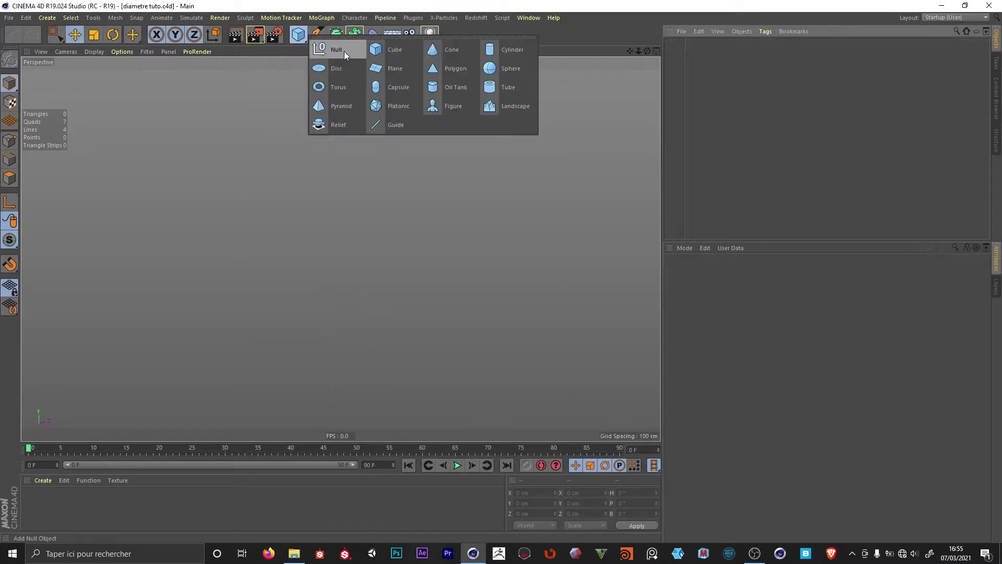
# - Add a null object named "dotted line" to the new scene and attach an XPresso tag to it
pyautogui.click(344, 51)
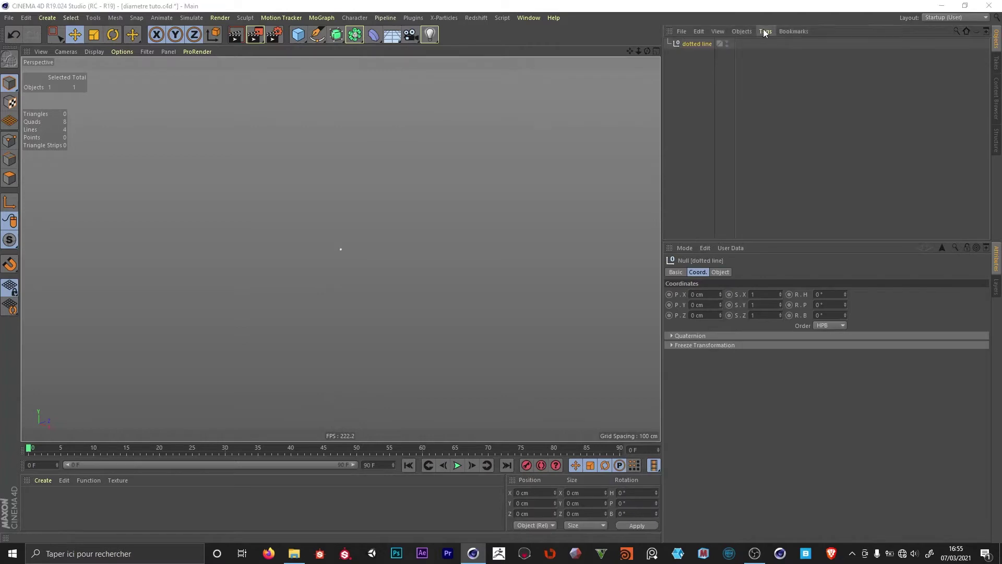
pyautogui.click(766, 31)
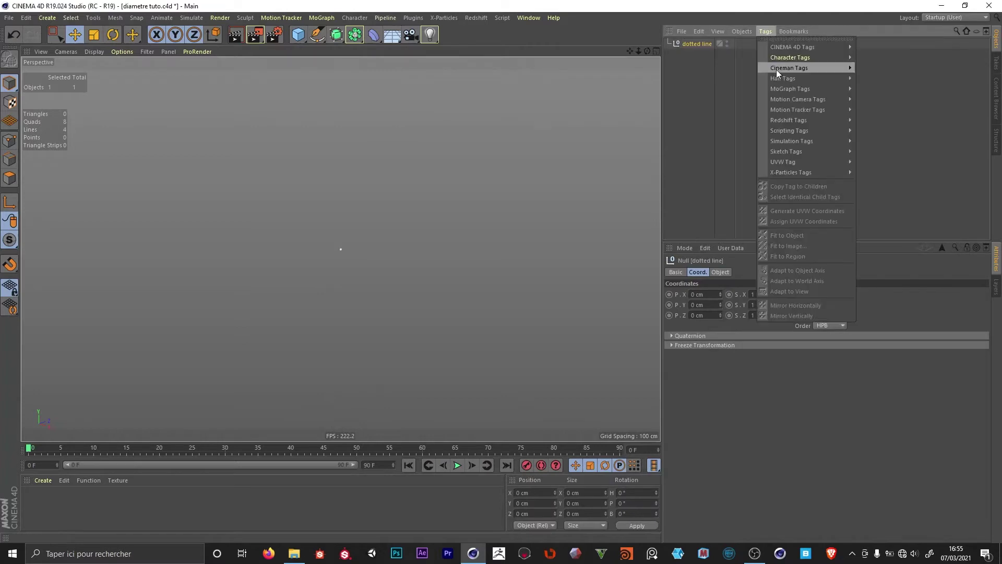
pyautogui.moveTo(809, 172)
pyautogui.moveTo(819, 46)
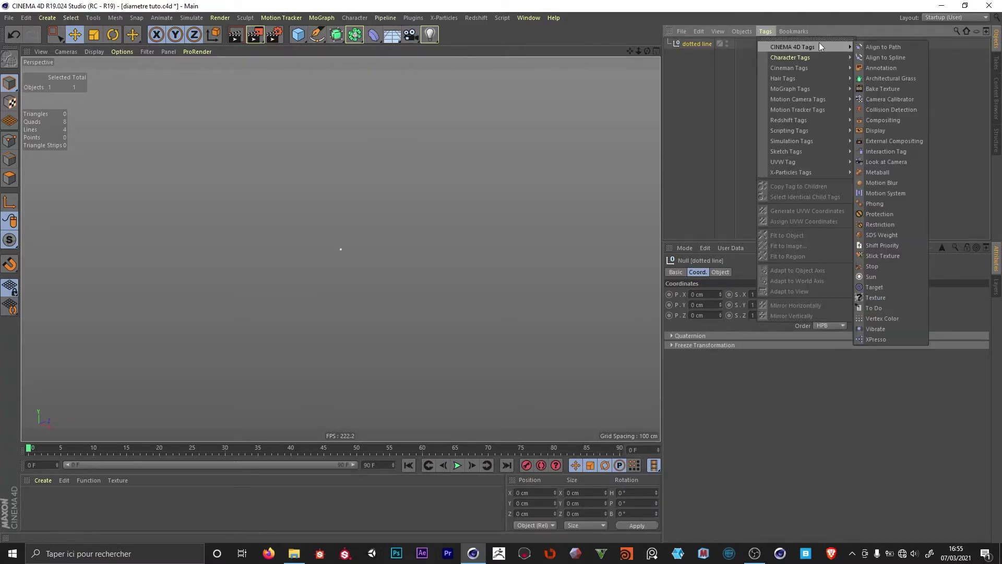
pyautogui.click(872, 340)
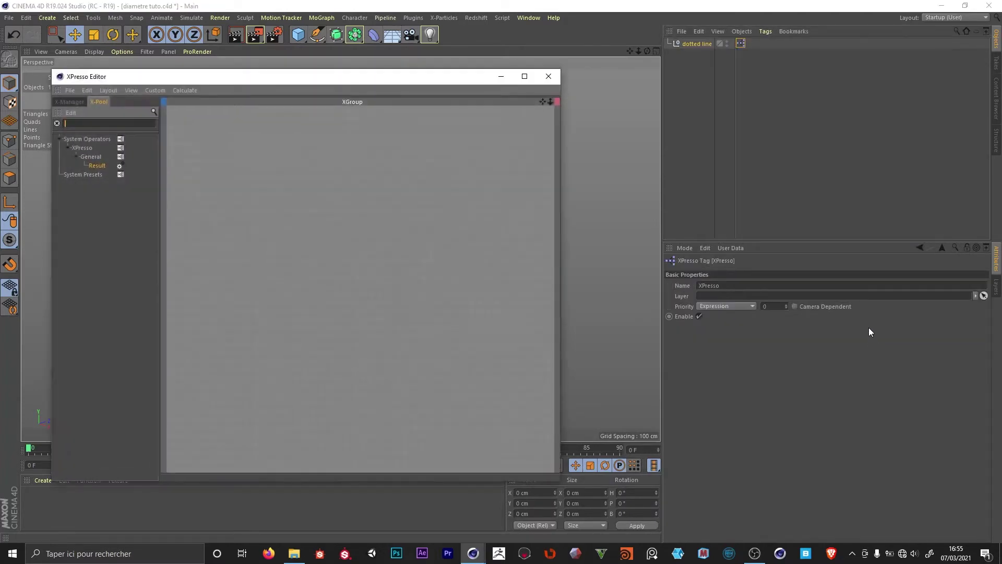
# - Add a user data field named "line length" to the dotted line null
pyautogui.click(698, 44)
pyautogui.click(730, 248)
pyautogui.click(731, 272)
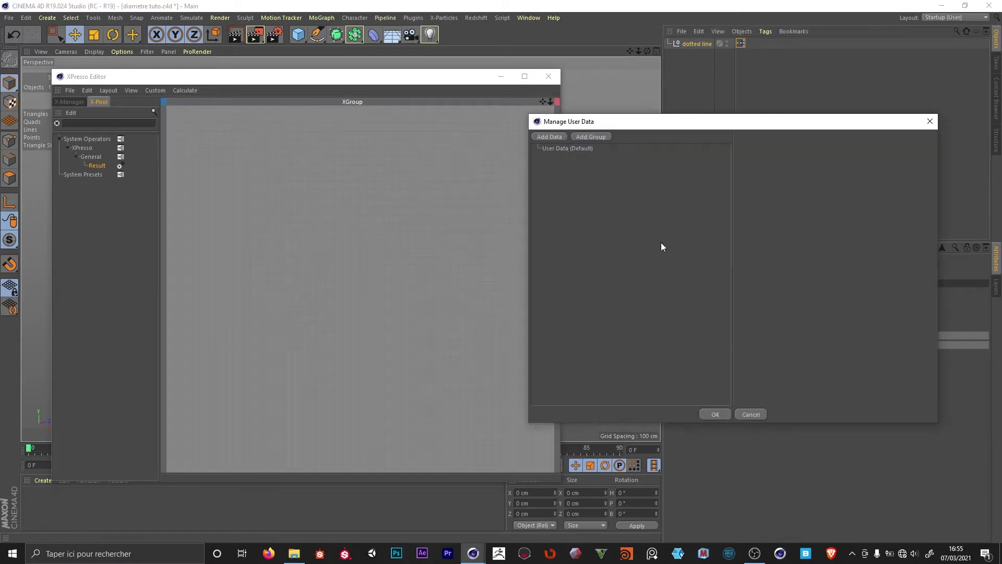
pyautogui.click(551, 137)
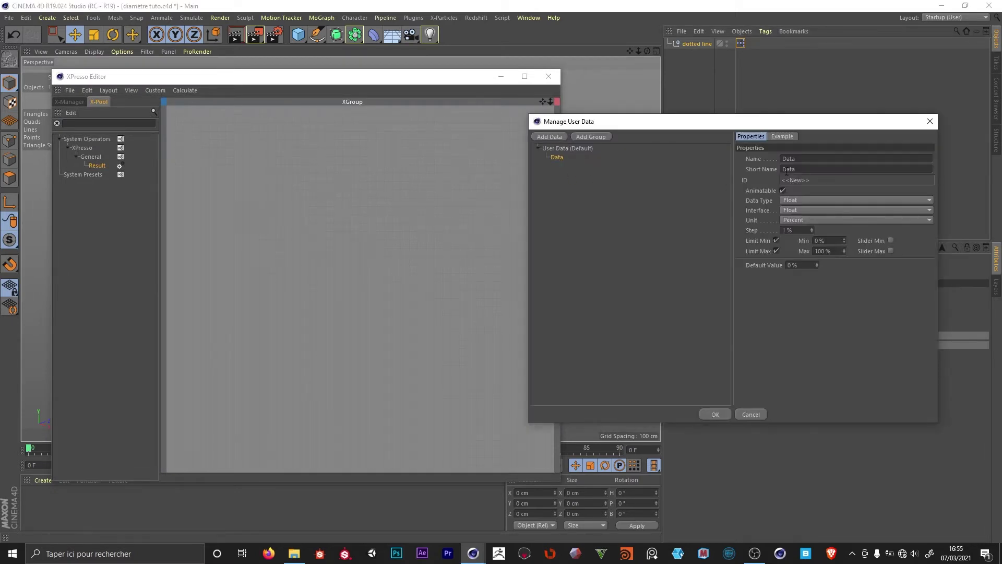
pyautogui.write('line llength')
pyautogui.press('Return')
# - Give the line length field a Float Slider interface, Real unit, step 0.001, maximum 1000 and default value 50
pyautogui.click(788, 210)
pyautogui.click(807, 230)
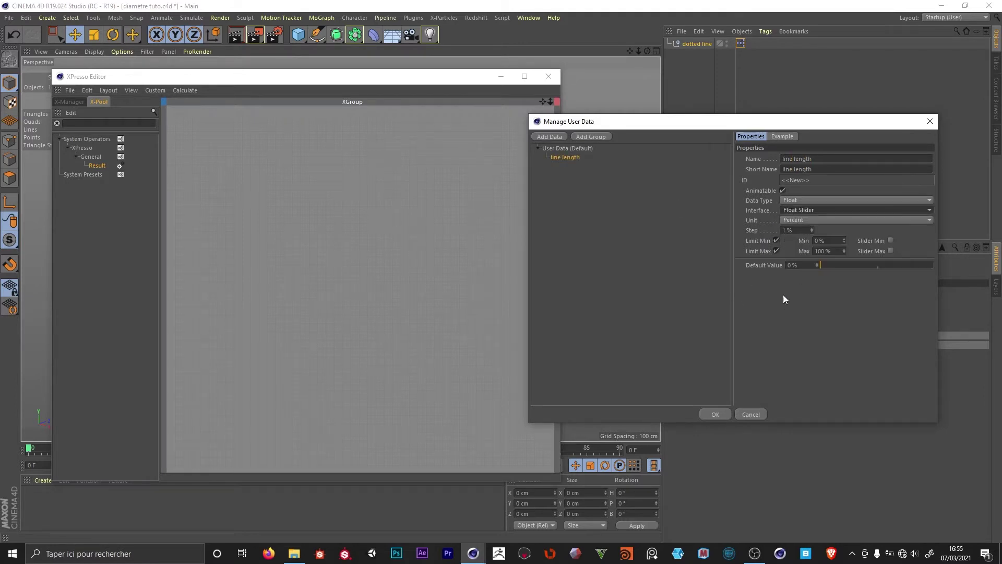
pyautogui.click(799, 220)
pyautogui.click(804, 231)
pyautogui.doubleClick(797, 232)
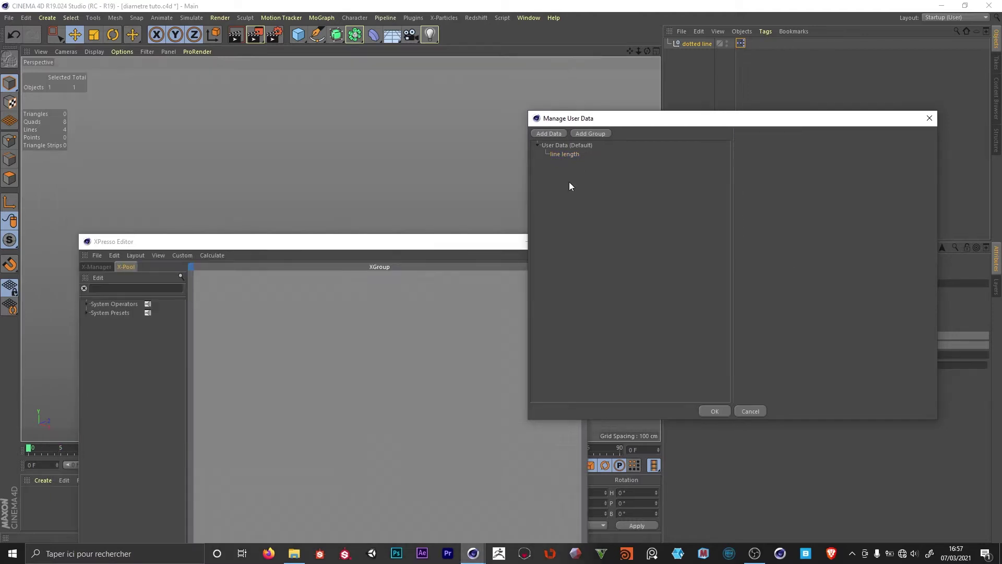
# - Duplicate the line length field as "thickness" with a default value of 1 and apply the user data
pyautogui.click(556, 154)
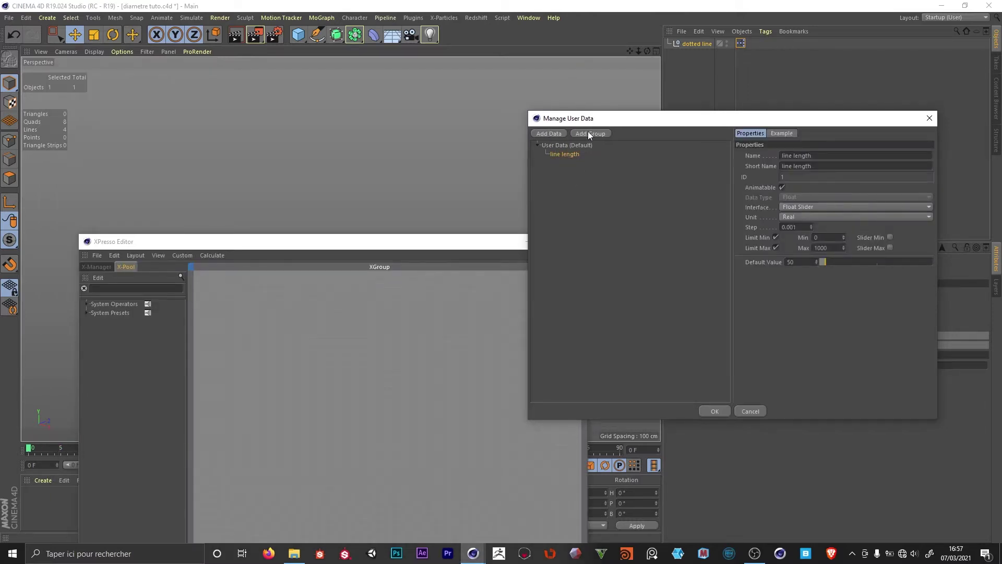
pyautogui.keyDown('ctrl'); pyautogui.moveTo(565, 155); pyautogui.dragTo(566, 161); pyautogui.keyUp('ctrl')
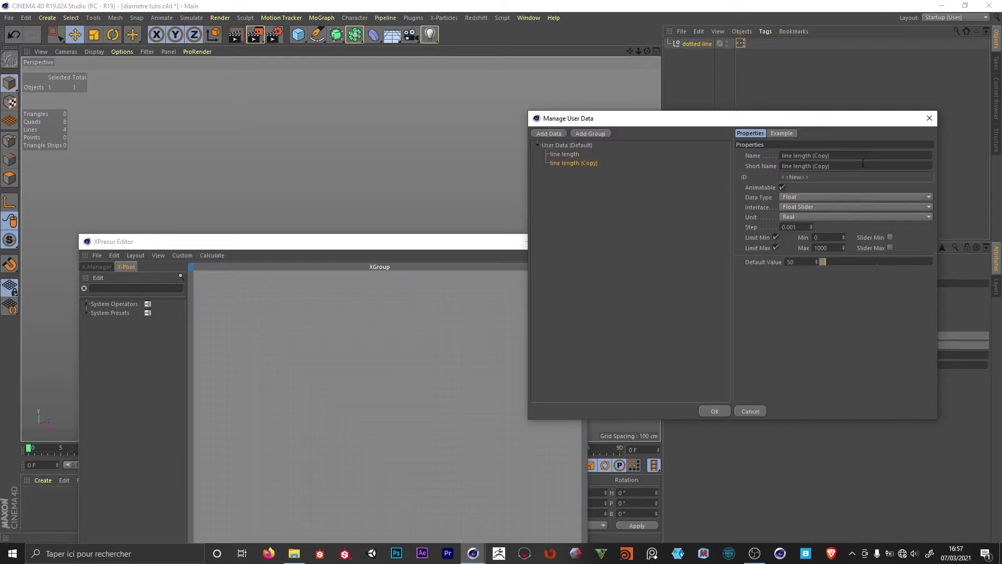
pyautogui.moveTo(835, 156); pyautogui.dragTo(699, 154)
pyautogui.write('thickness')
pyautogui.click(790, 261)
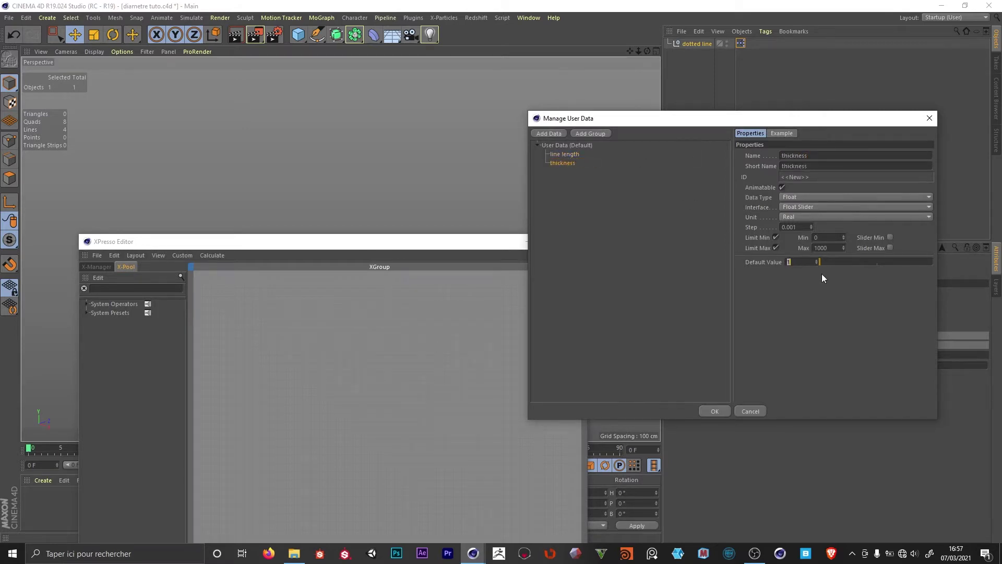
pyautogui.click(712, 411)
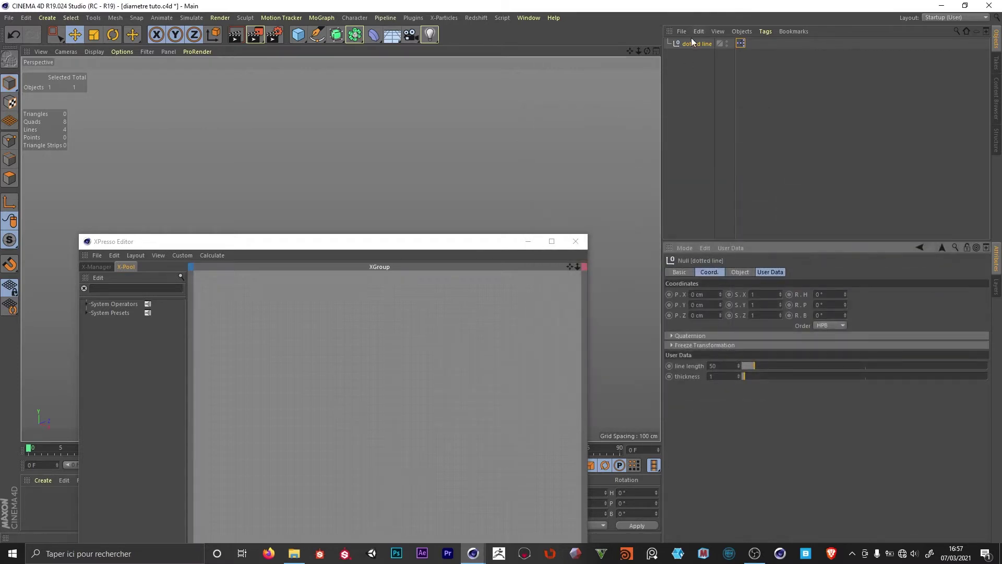
# - Add a plane object as a child of the dotted line null and rename it "line"
pyautogui.moveTo(301, 40); pyautogui.dragTo(417, 69)
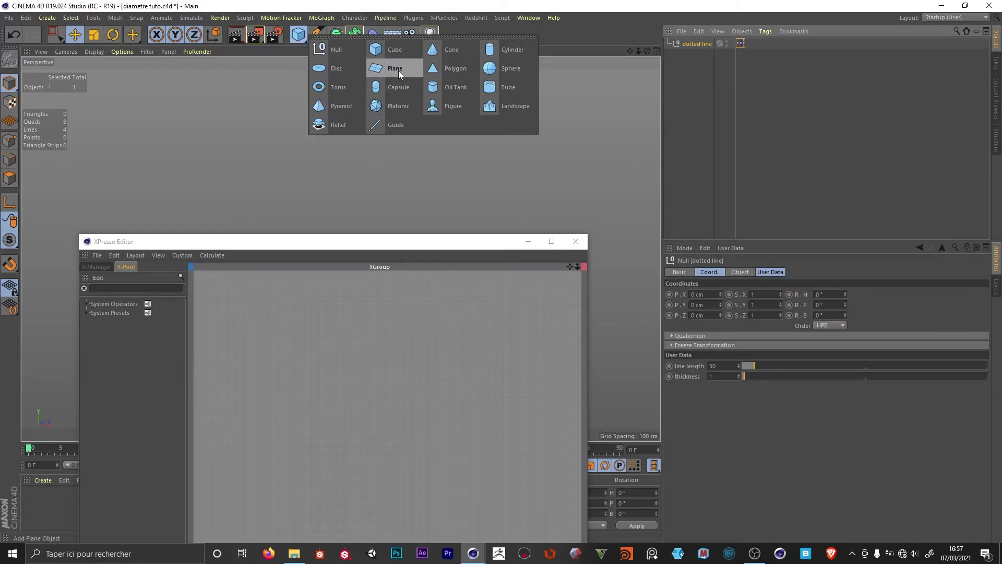
pyautogui.click(399, 70)
pyautogui.doubleClick(695, 54)
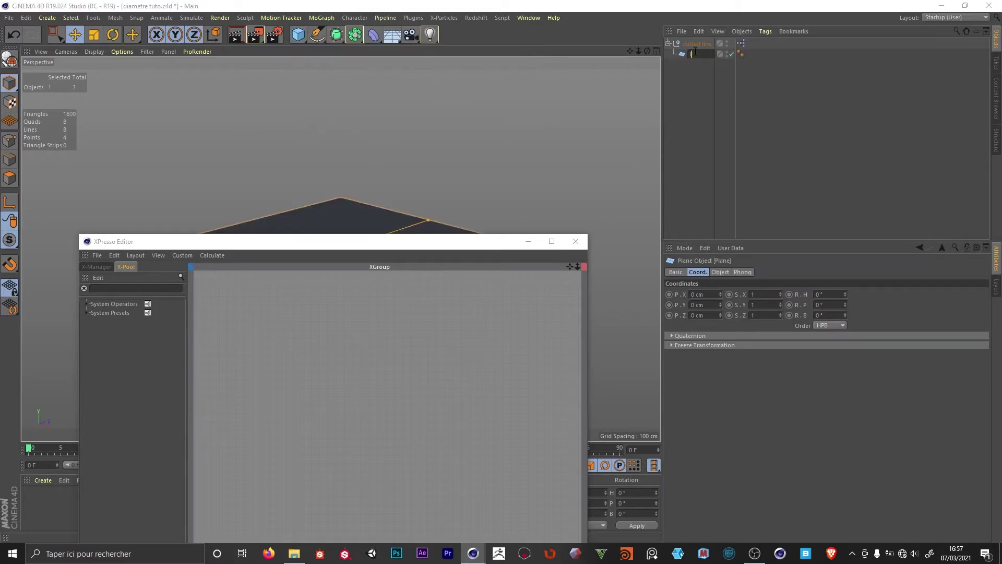
pyautogui.press('Return')
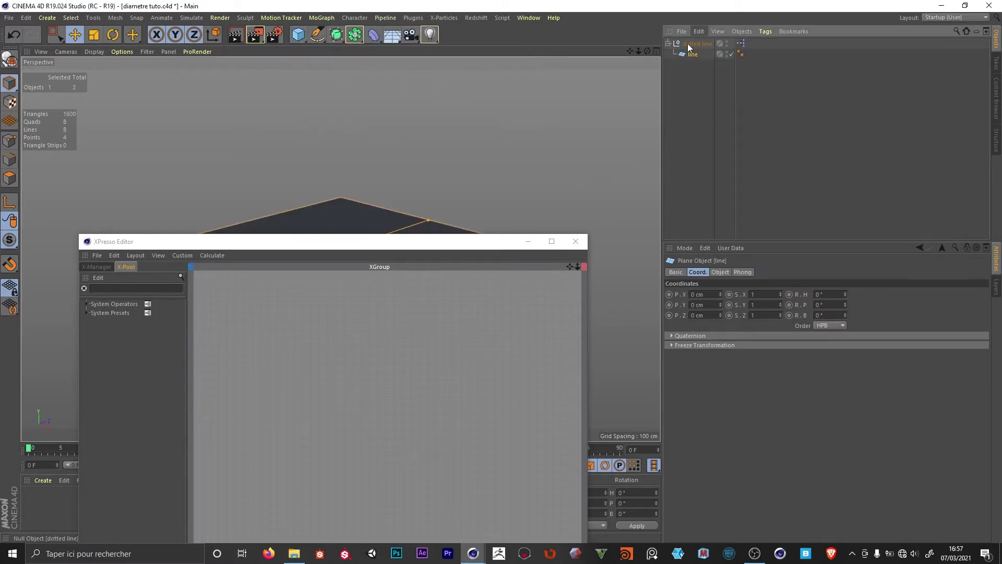
# - Add the dotted line null and the line plane as nodes in the XPresso graph and uncover the viewport
pyautogui.moveTo(689, 44); pyautogui.dragTo(288, 361)
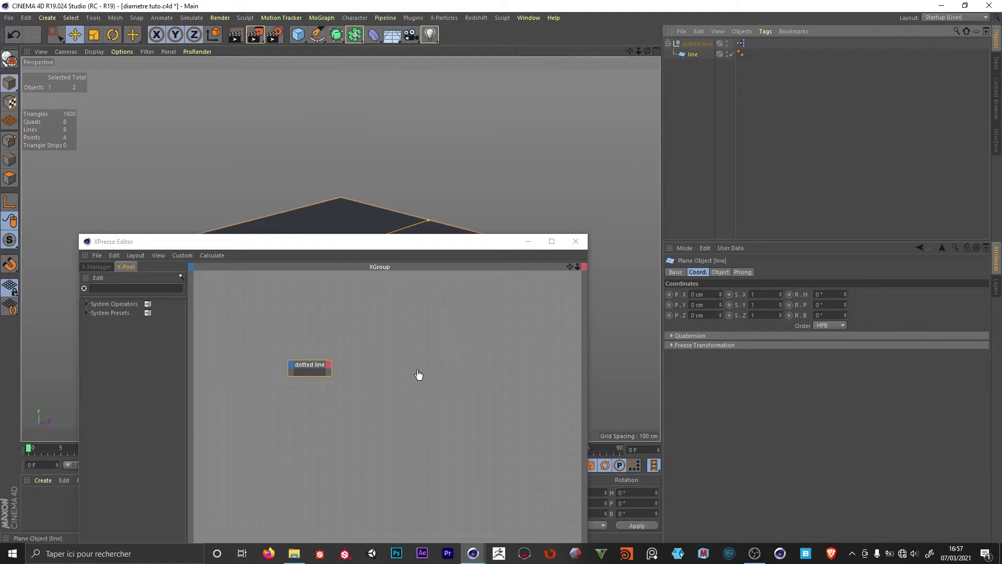
pyautogui.moveTo(418, 374); pyautogui.dragTo(418, 374)
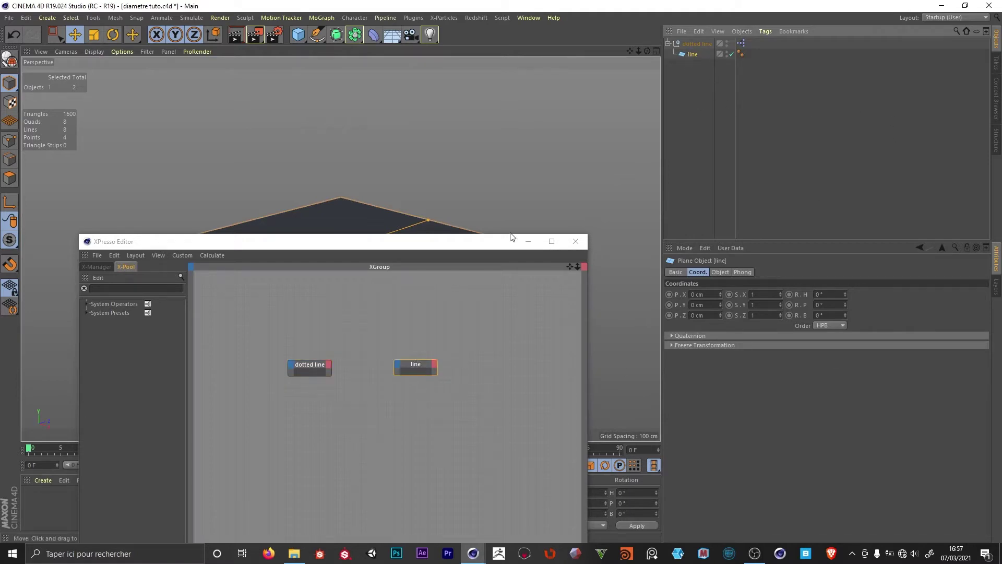
pyautogui.moveTo(394, 252); pyautogui.dragTo(398, 310)
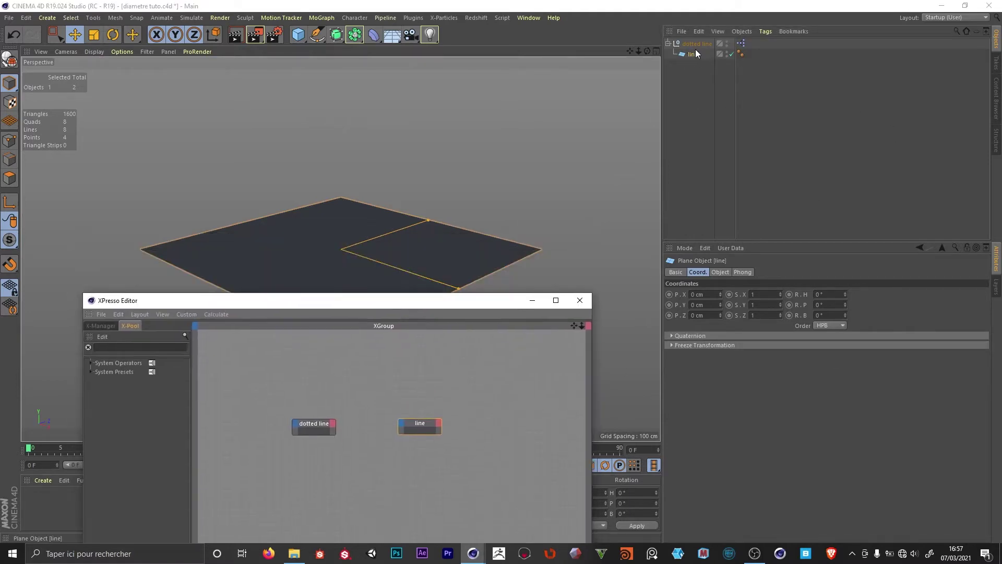
# - Set the line plane's width segments and height segments to 1
pyautogui.click(721, 272)
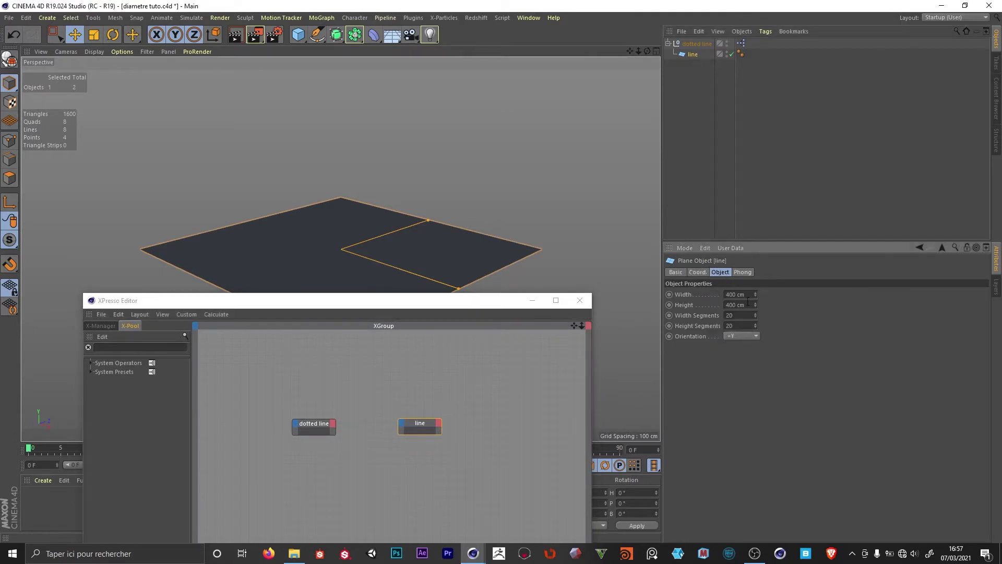
pyautogui.press('Tab')
pyautogui.write('1')
pyautogui.press('Tab')
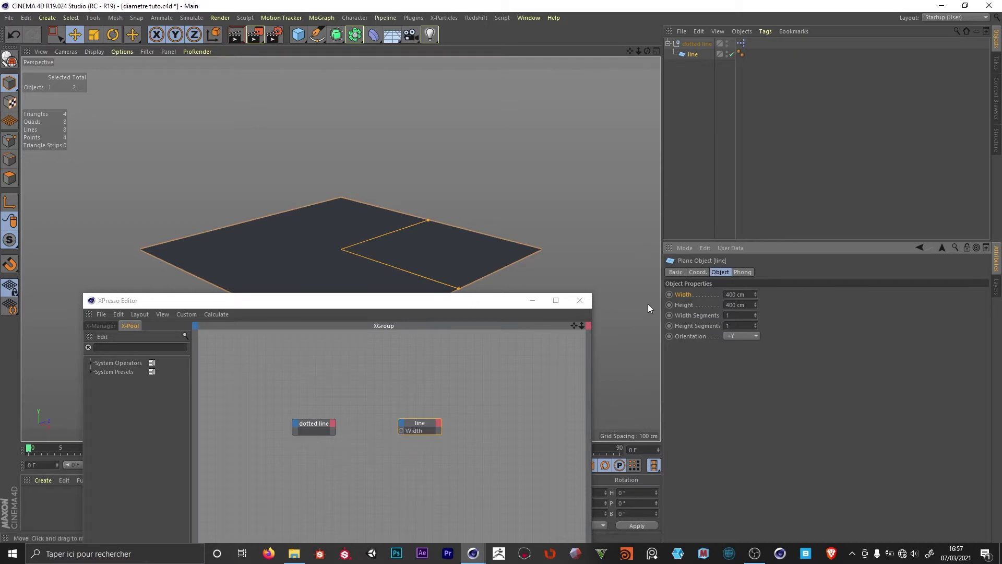
# - Connect the dotted line node's line length and thickness outputs to the line node's Width and Height inputs
pyautogui.moveTo(678, 295); pyautogui.dragTo(412, 453)
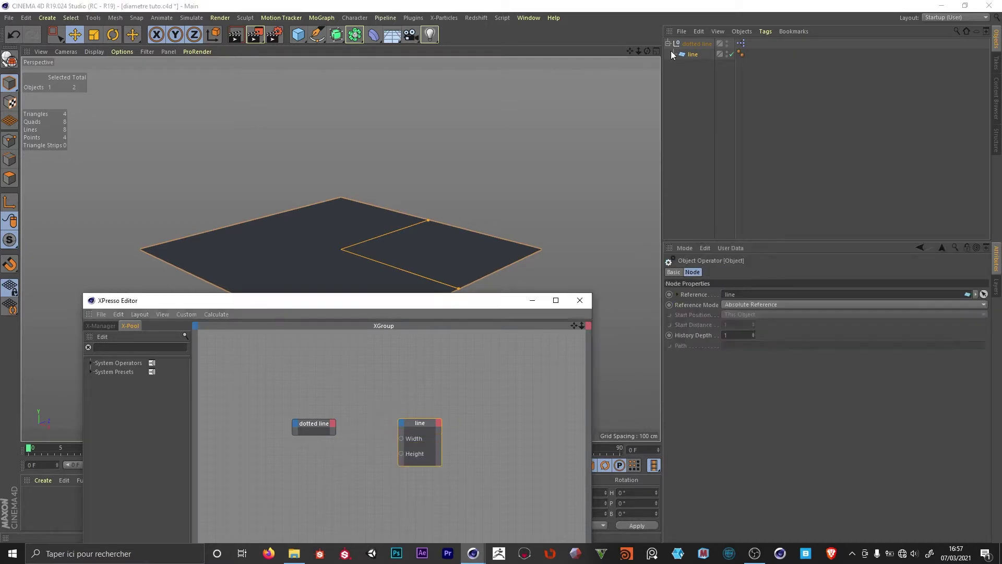
pyautogui.click(696, 43)
pyautogui.moveTo(689, 346); pyautogui.dragTo(326, 426)
pyautogui.moveTo(683, 360); pyautogui.dragTo(399, 453)
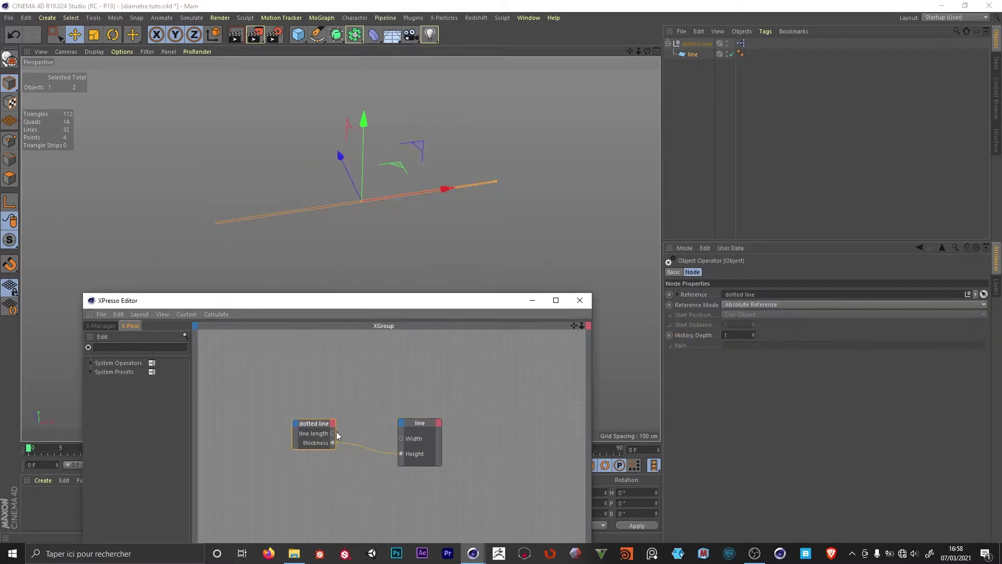
pyautogui.moveTo(333, 433); pyautogui.dragTo(401, 438)
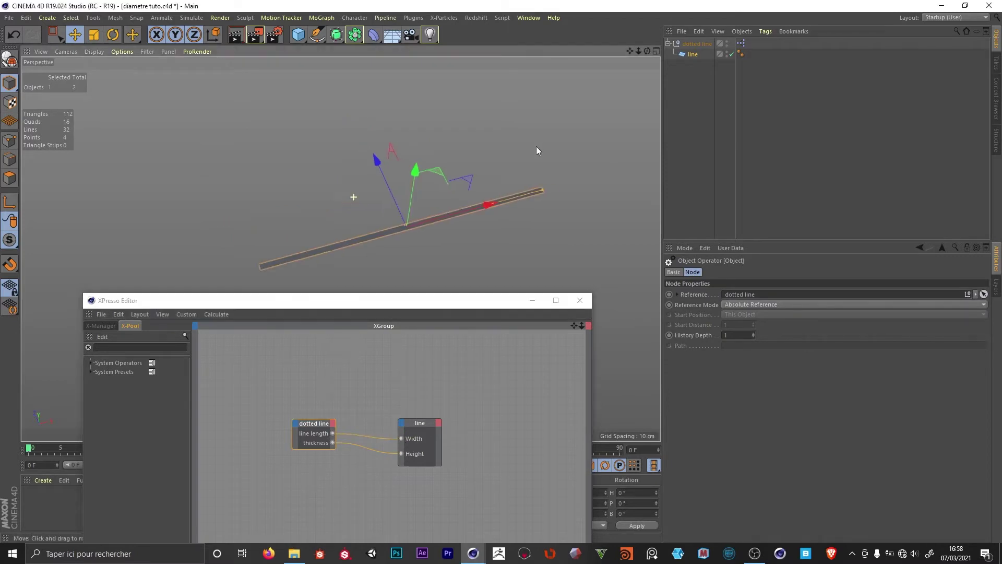
# - Close the XPresso graph, create a new material and assign it to the dotted line null
pyautogui.click(793, 130)
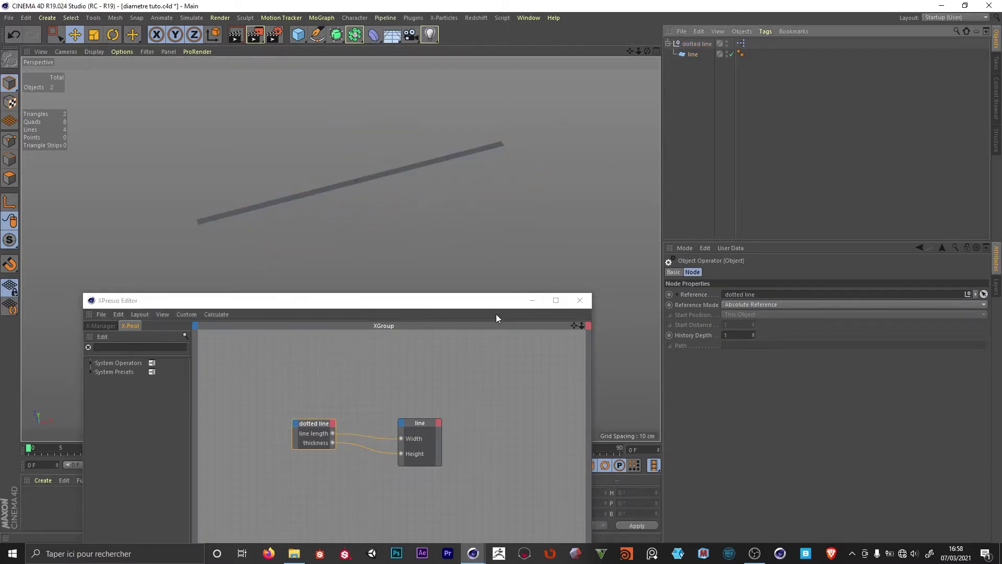
pyautogui.click(579, 300)
pyautogui.doubleClick(45, 507)
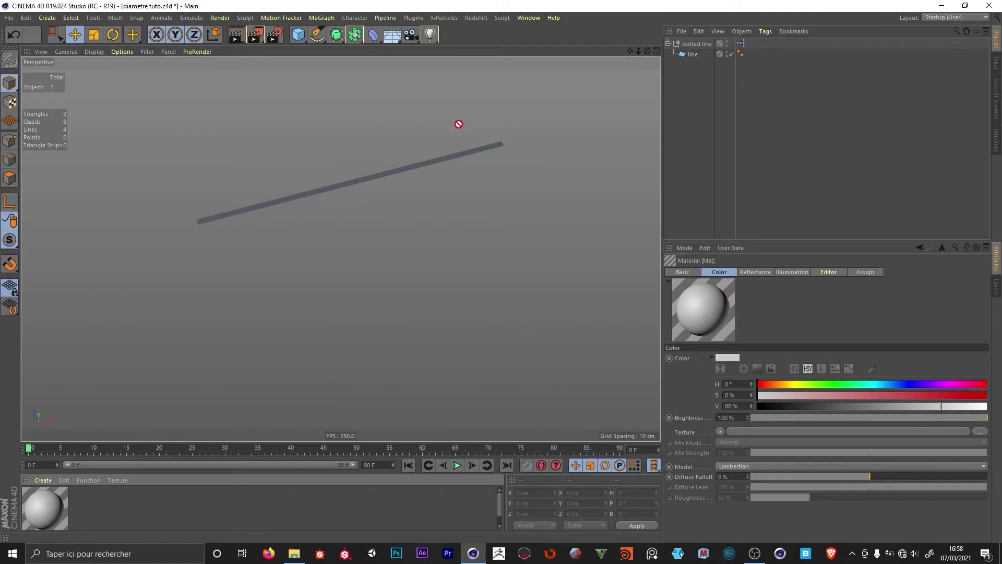
pyautogui.moveTo(458, 124); pyautogui.dragTo(697, 45)
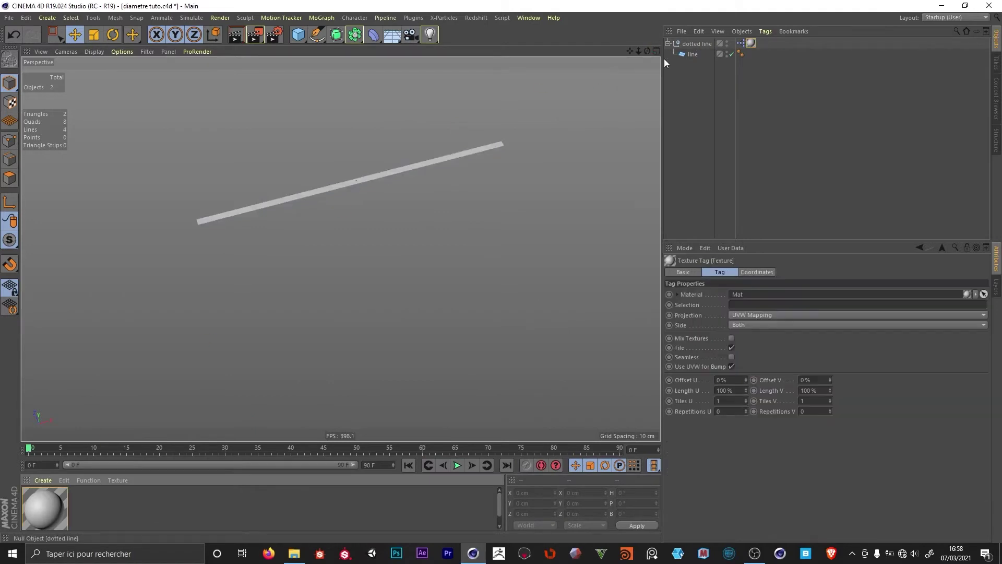
# - Make the material pure white and self-lit: set its color value to 100%, disable Color and Reflectance, and enable Luminance
pyautogui.doubleClick(42, 518)
pyautogui.moveTo(458, 155); pyautogui.dragTo(495, 155)
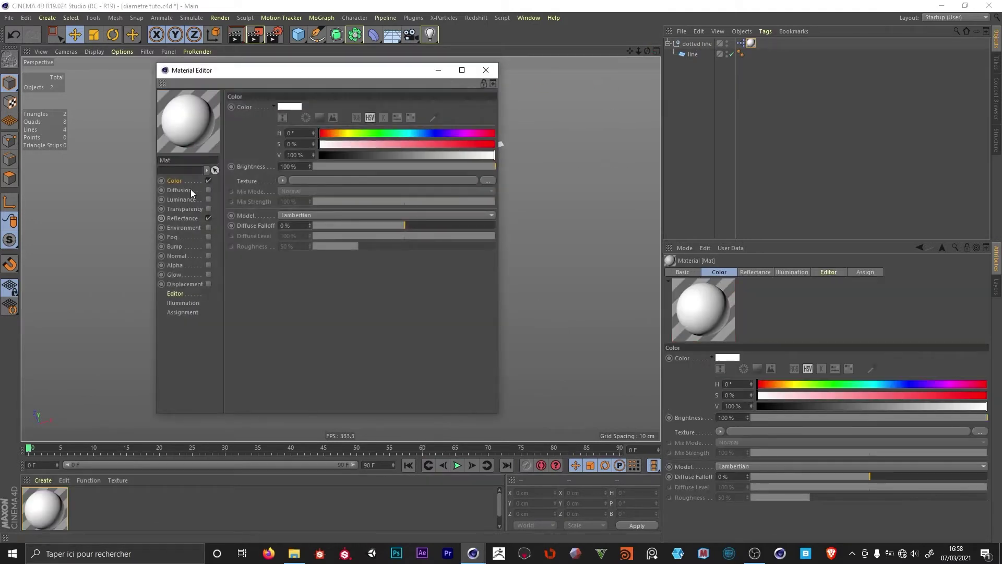
pyautogui.click(208, 181)
pyautogui.click(208, 199)
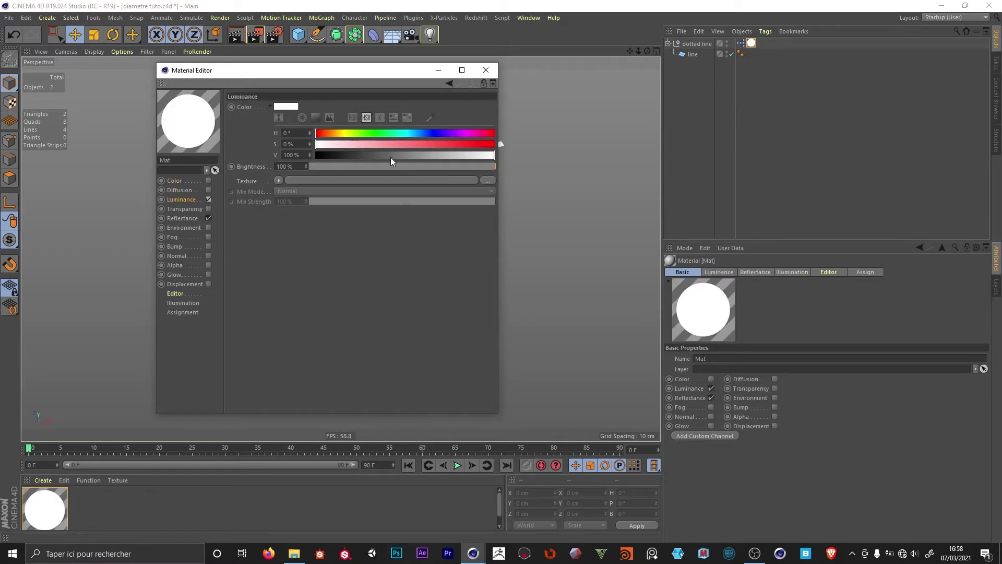
pyautogui.click(209, 218)
pyautogui.click(486, 73)
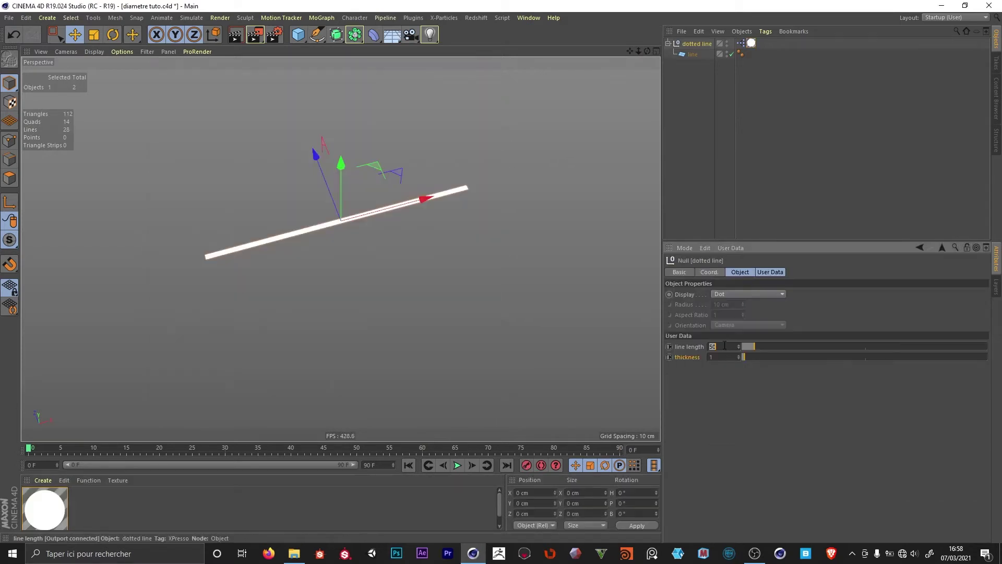
# - Set the dotted line null's line length to 200
pyautogui.write('0')
pyautogui.press('Return')
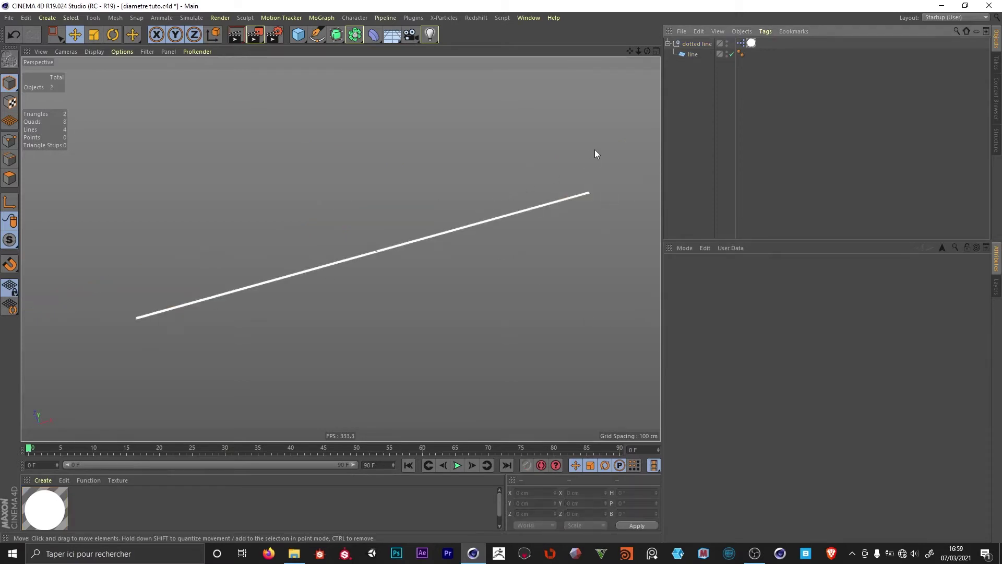
# - Add a cube named "short" and duplicate it as a second cube named "long"
pyautogui.click(299, 35)
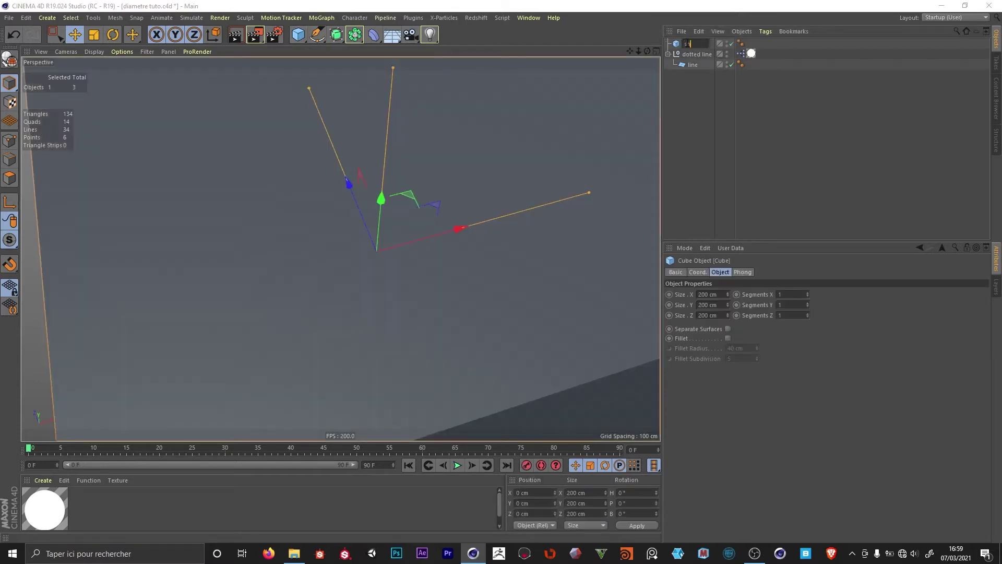
pyautogui.click(687, 43)
pyautogui.write('short')
pyautogui.press('Return')
pyautogui.keyDown('ctrl'); pyautogui.moveTo(687, 44); pyautogui.dragTo(690, 49); pyautogui.keyUp('ctrl')
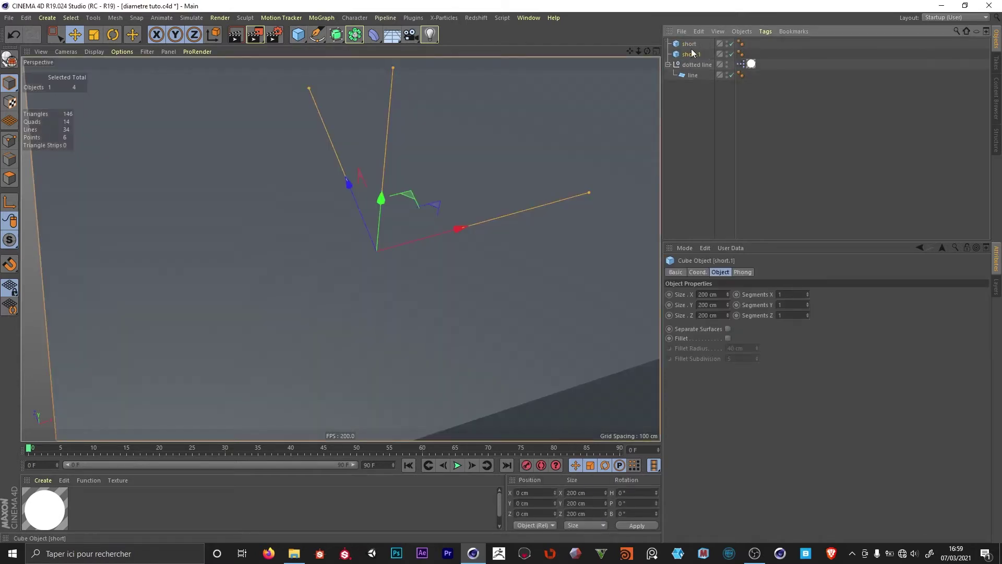
pyautogui.doubleClick(694, 54)
pyautogui.write('lo')
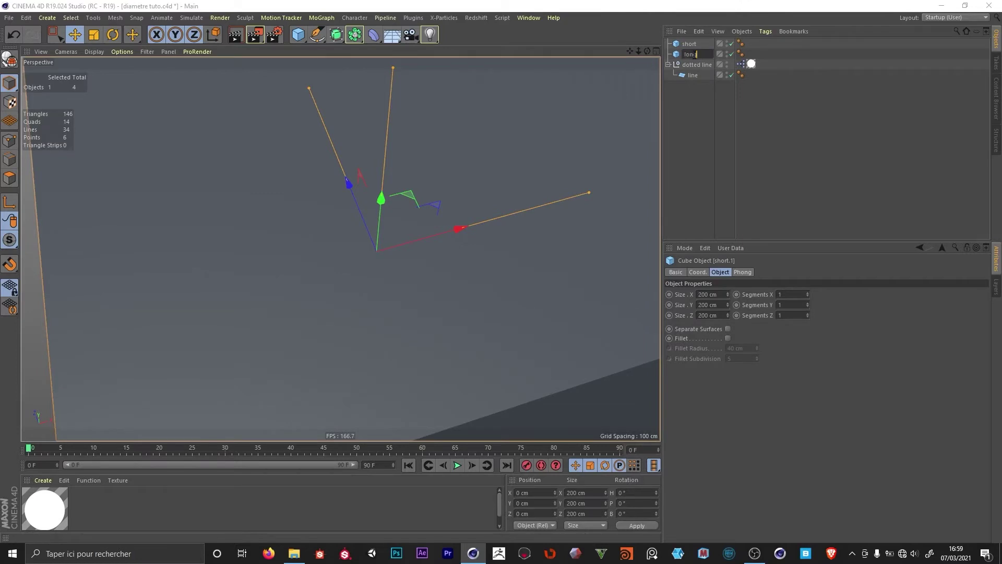
pyautogui.write('ng')
pyautogui.press('Return')
# - Add a MoGraph Cloner, place the short and long cubes inside it, and nest it under the dotted line null
pyautogui.click(321, 17)
pyautogui.click(342, 126)
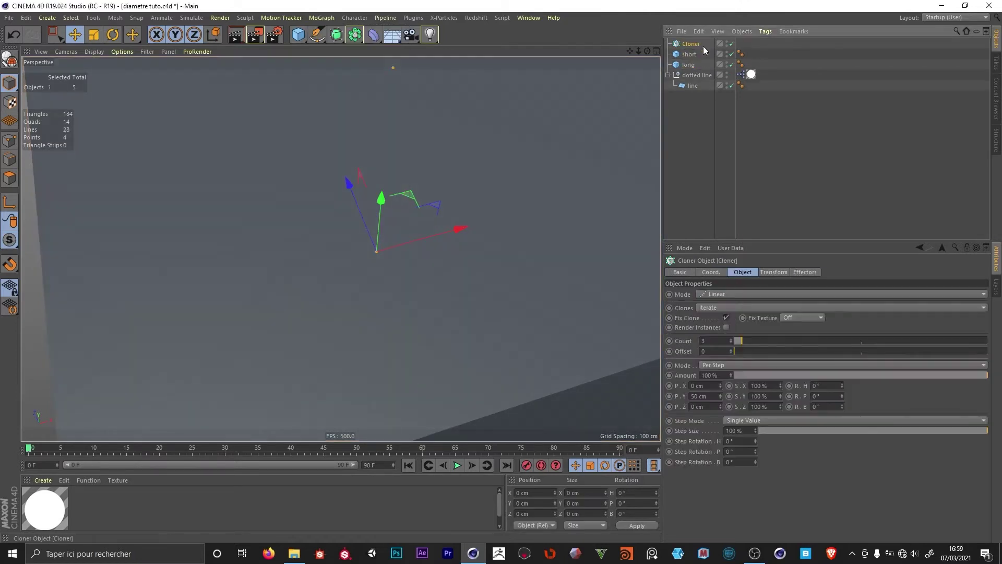
pyautogui.click(688, 64)
pyautogui.keyDown('ctrl'); pyautogui.click(690, 53); pyautogui.keyUp('ctrl')
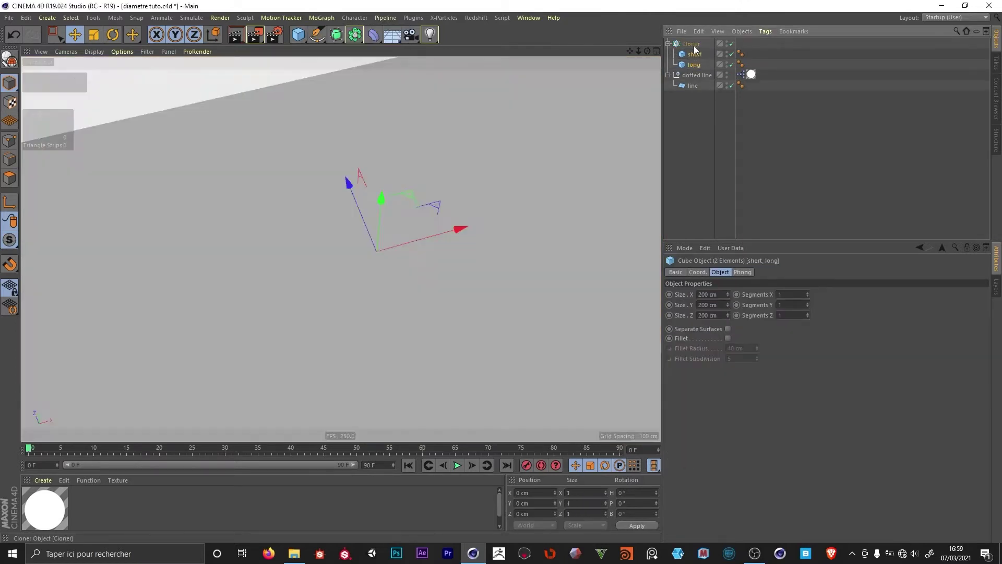
# - Reopen the XPresso graph and duplicate the null's thickness user data field as "line1" with a default value of 10
pyautogui.doubleClick(740, 44)
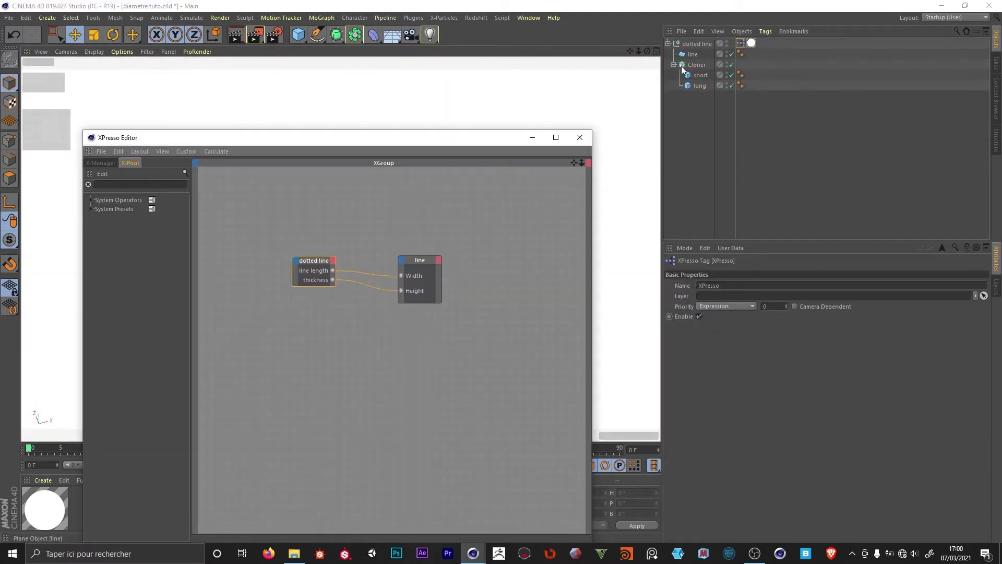
pyautogui.click(696, 44)
pyautogui.click(730, 248)
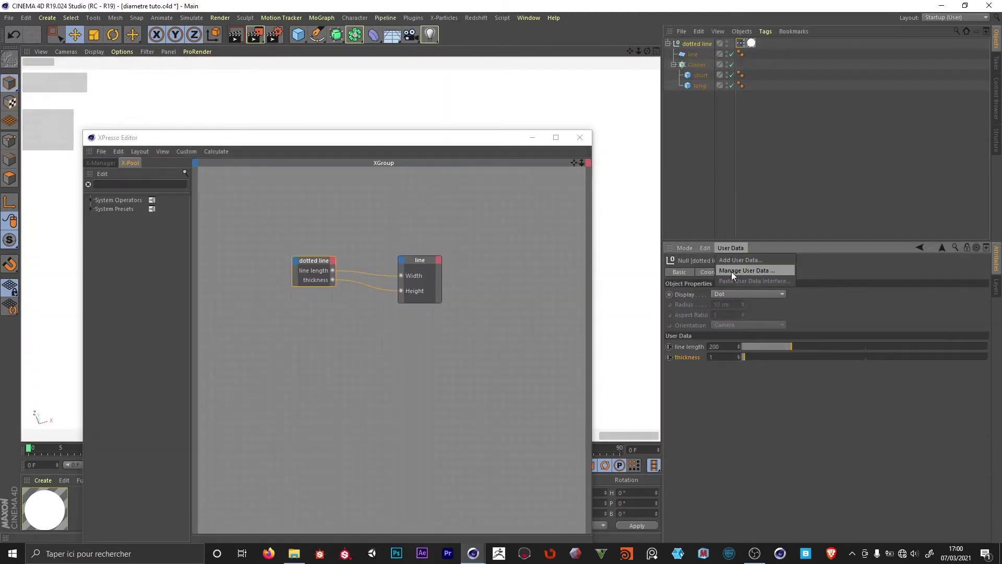
pyautogui.click(732, 271)
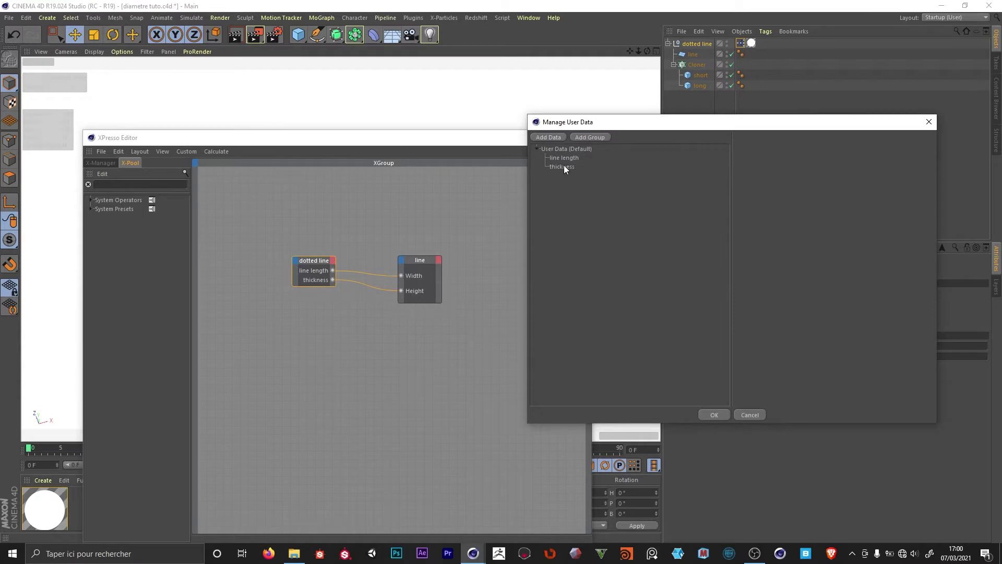
pyautogui.click(563, 167)
pyautogui.keyDown('ctrl'); pyautogui.moveTo(563, 167); pyautogui.dragTo(567, 175); pyautogui.keyUp('ctrl')
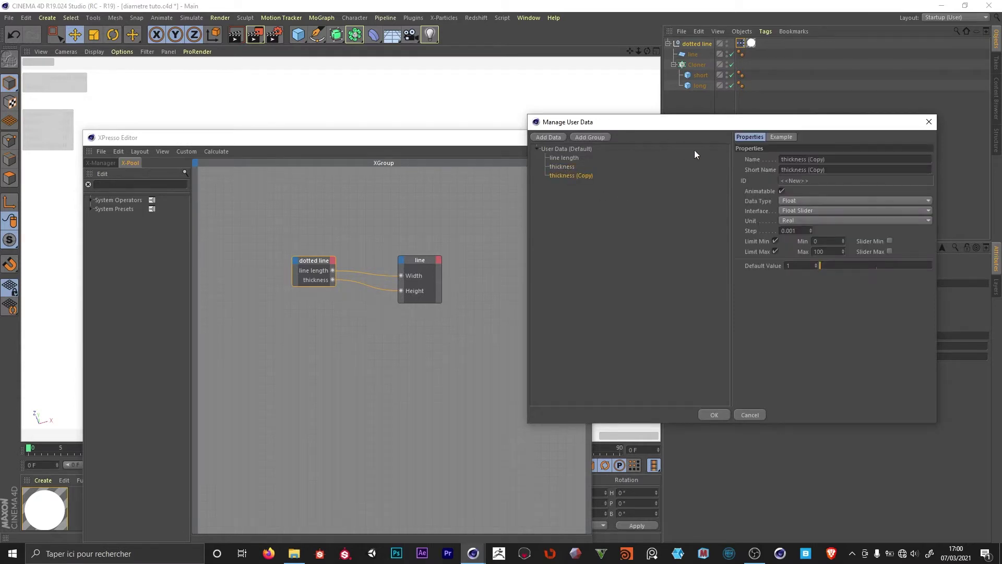
pyautogui.click(840, 155)
pyautogui.write('line1')
pyautogui.click(801, 264)
# - Duplicate the line1 field as "line2" with a default value of 50 and apply the user data
pyautogui.moveTo(555, 176); pyautogui.dragTo(581, 168)
pyautogui.doubleClick(797, 159)
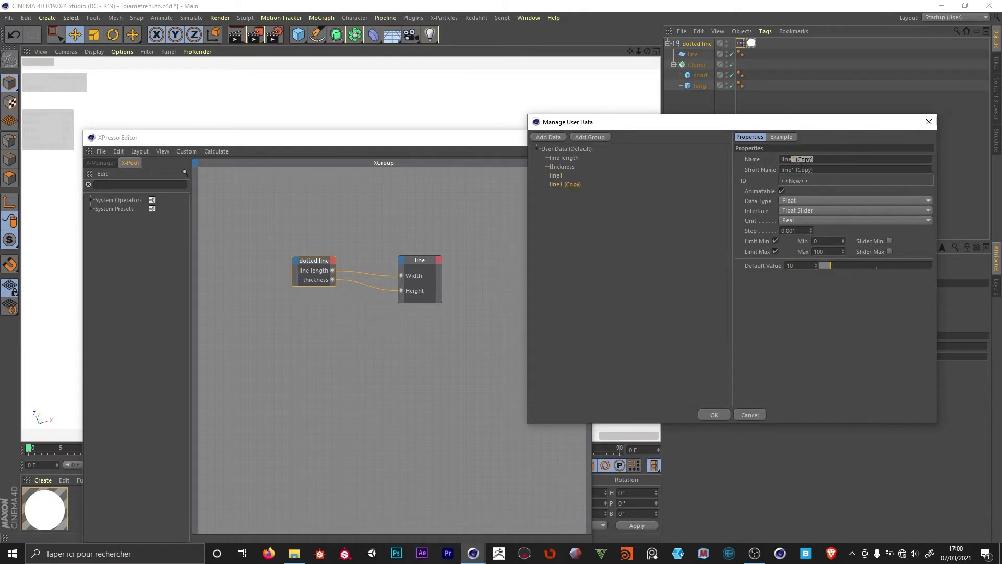
pyautogui.write('2')
pyautogui.click(805, 265)
pyautogui.press('Return')
# - Change the title color of the existing dotted line node to bright green
pyautogui.moveTo(268, 202); pyautogui.dragTo(329, 281)
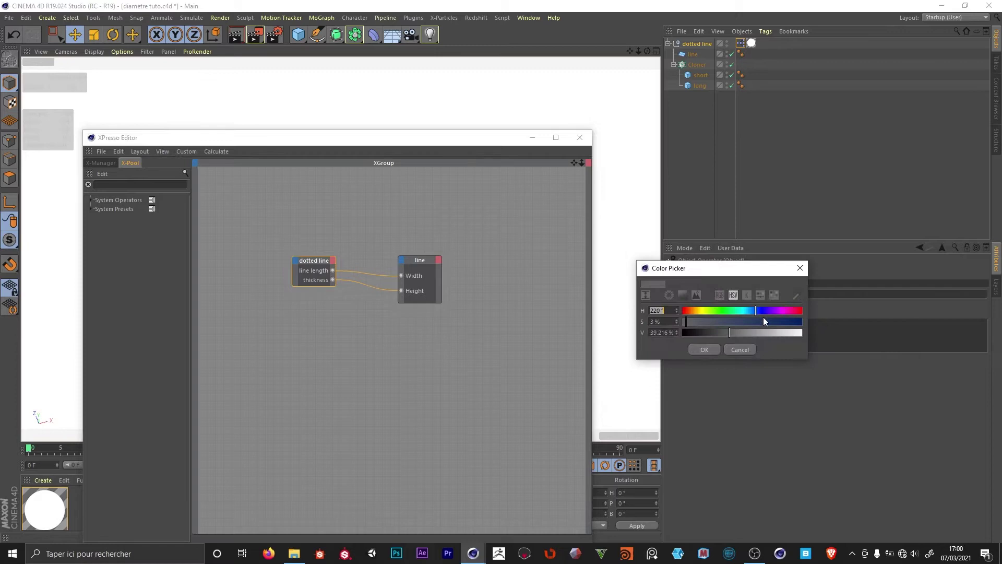
pyautogui.moveTo(763, 312); pyautogui.dragTo(852, 333)
pyautogui.click(704, 350)
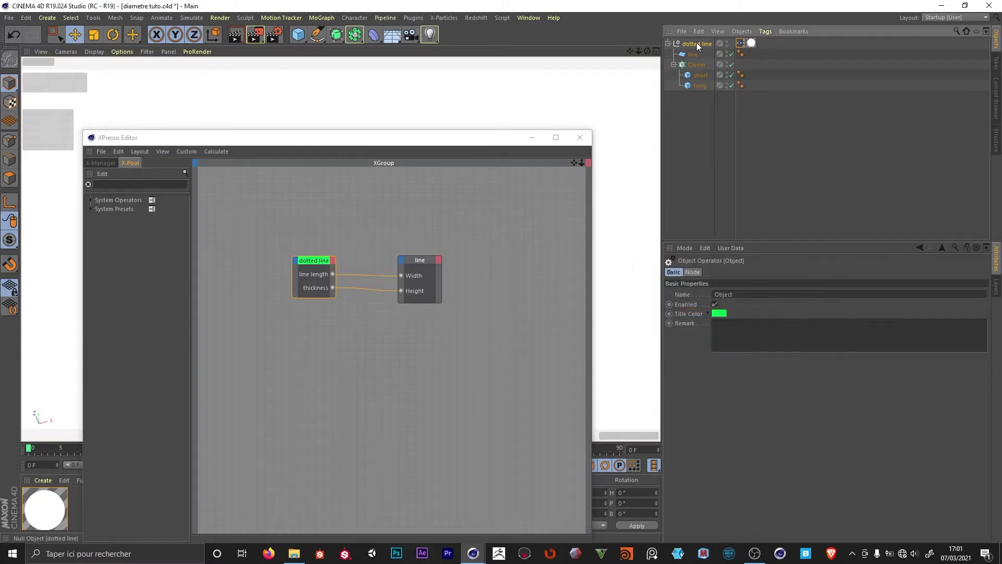
# - Add a second dotted line node and nodes for the short and long cubes to the XPresso graph
pyautogui.moveTo(696, 44); pyautogui.dragTo(309, 405)
pyautogui.click(700, 75)
pyautogui.keyDown('shift'); pyautogui.click(700, 85); pyautogui.keyUp('shift')
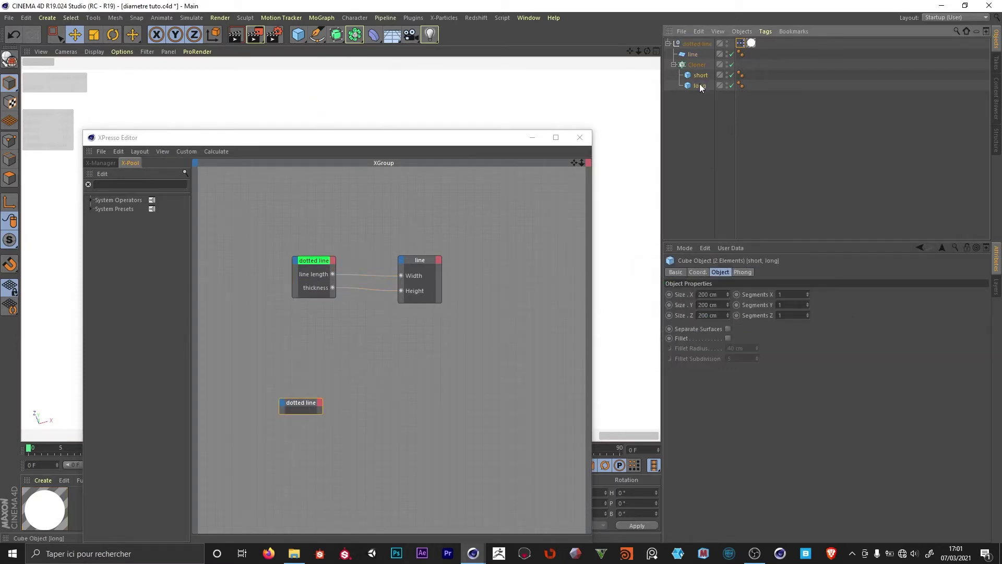
pyautogui.moveTo(418, 414); pyautogui.dragTo(418, 414)
# - Switch the Cloner to Grid Array mode and set its Y count to 1
pyautogui.click(697, 43)
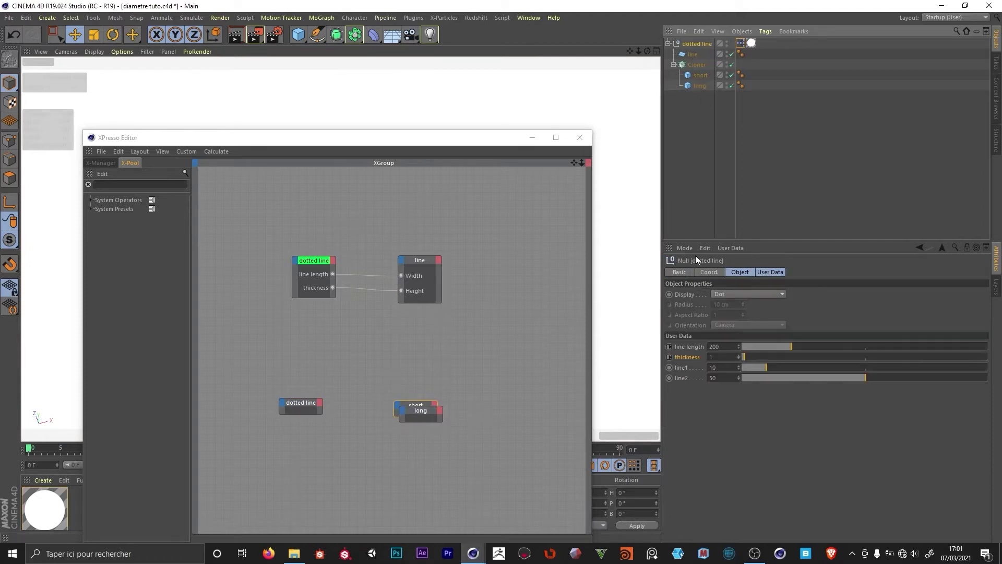
pyautogui.click(429, 144)
pyautogui.moveTo(429, 145); pyautogui.dragTo(428, 271)
pyautogui.scroll(-5, 302, 192)
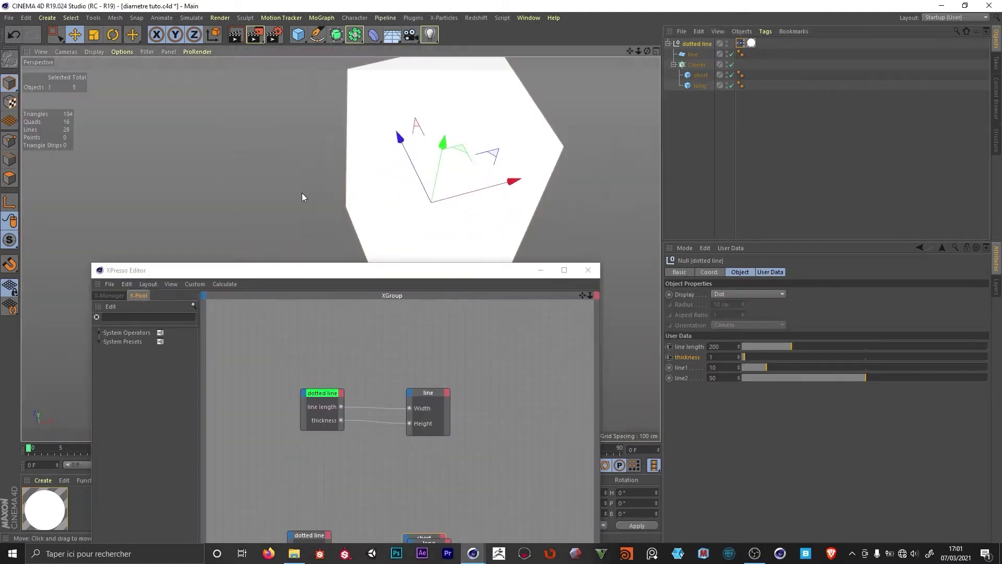
pyautogui.click(696, 65)
pyautogui.click(711, 294)
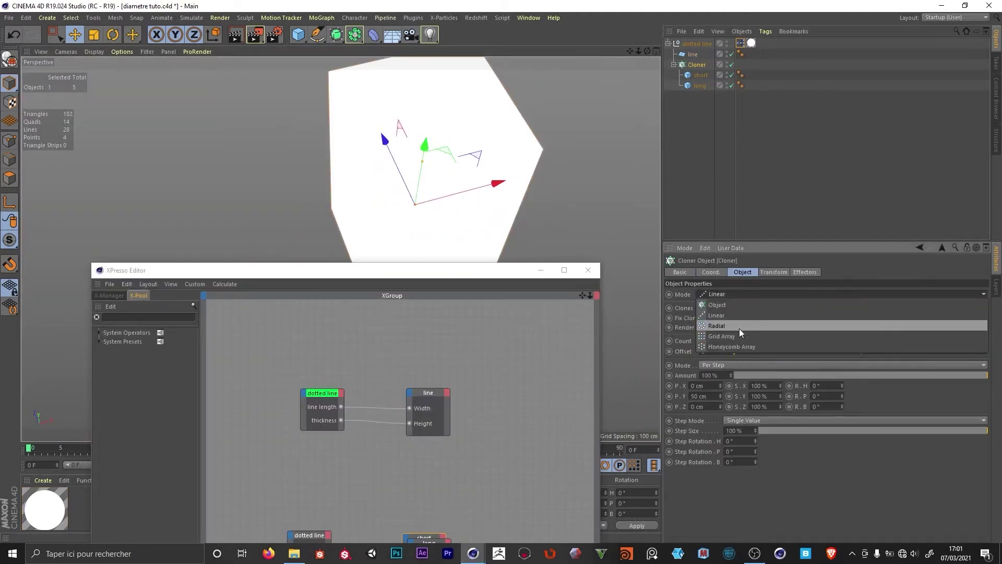
pyautogui.click(735, 337)
pyautogui.click(747, 341)
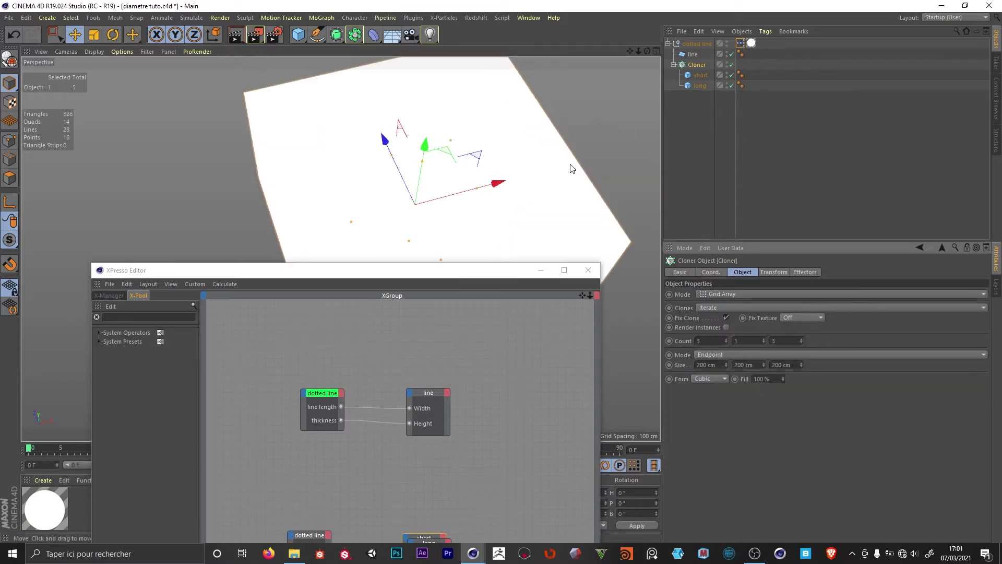
# - Deselect everything and display the viewport objects with Gouraud shading and lines
pyautogui.click(594, 101)
pyautogui.press('n')
pyautogui.press('b')
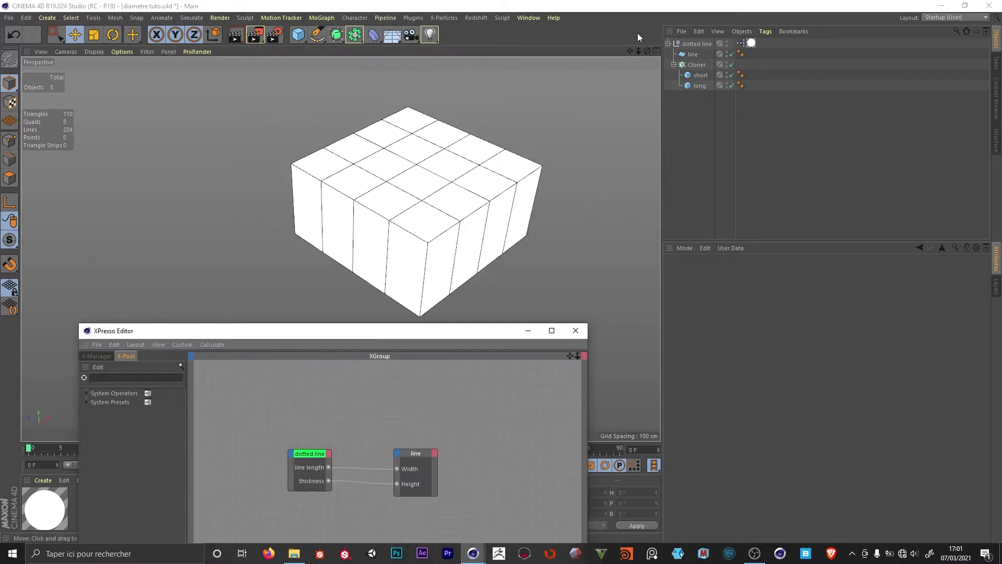
# - Add thickness, line1 and line2 output ports to the second dotted line node in the XPresso graph
pyautogui.click(694, 43)
pyautogui.click(694, 65)
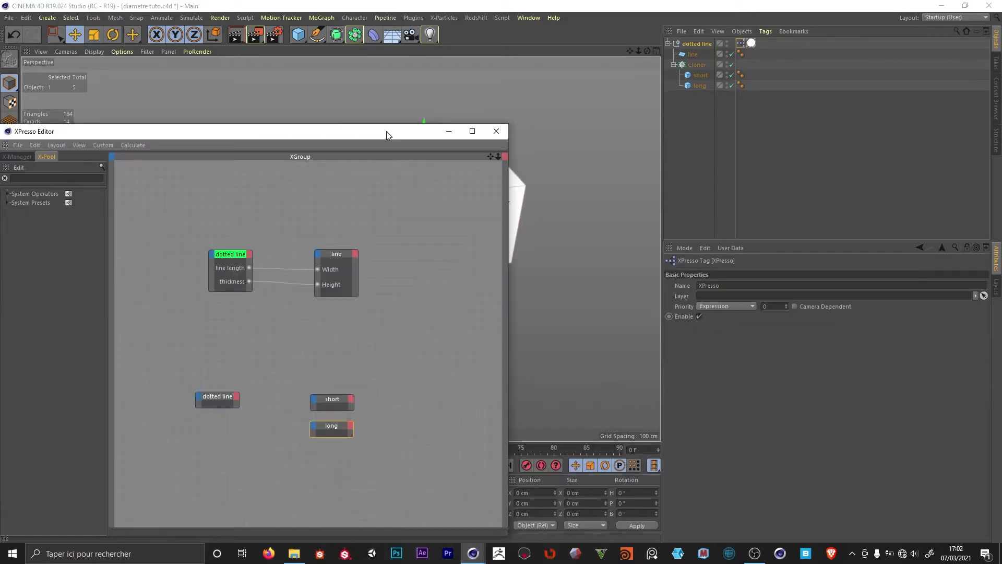
pyautogui.click(696, 43)
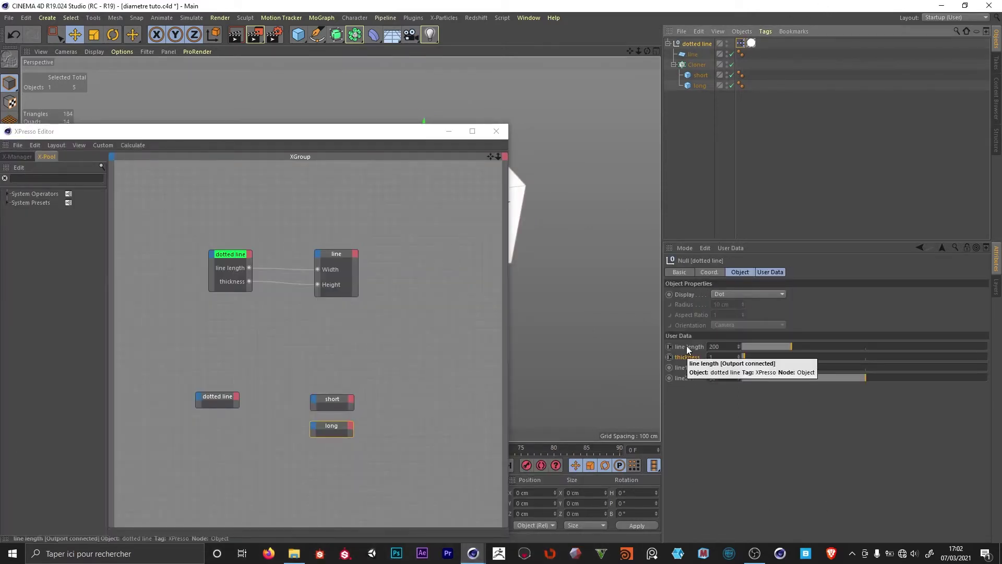
pyautogui.moveTo(685, 358); pyautogui.dragTo(238, 411)
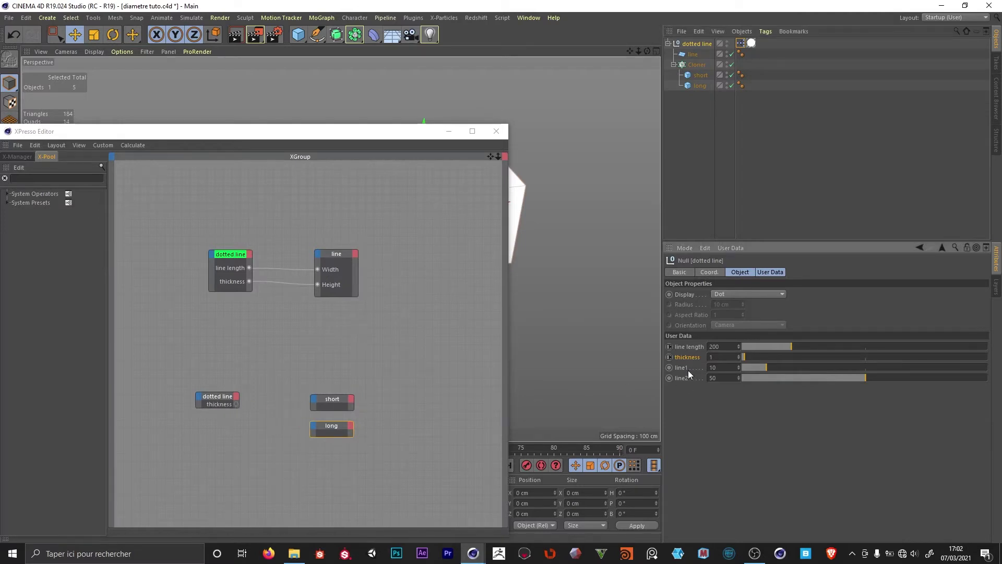
pyautogui.moveTo(320, 407); pyautogui.dragTo(236, 412)
pyautogui.moveTo(684, 378); pyautogui.dragTo(230, 406)
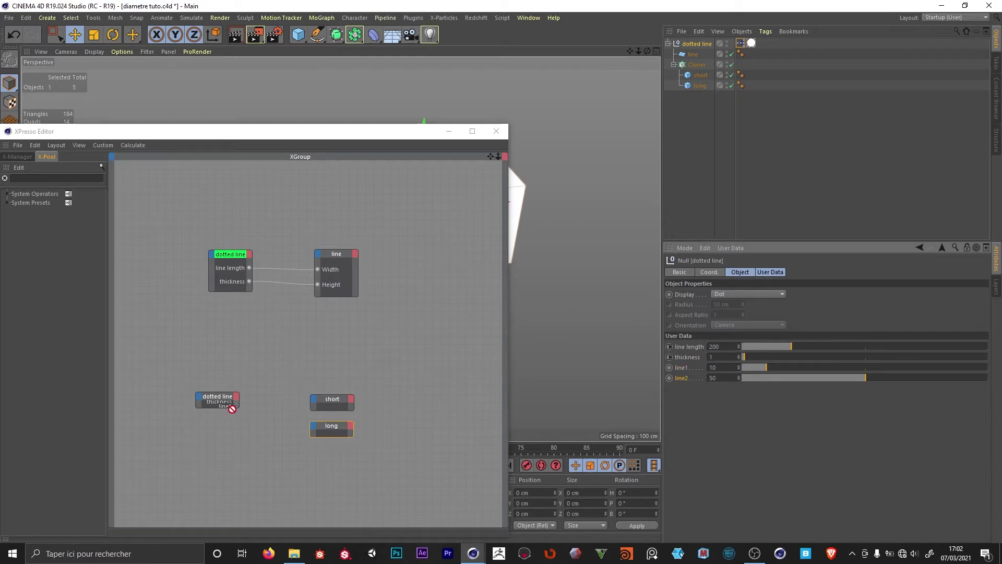
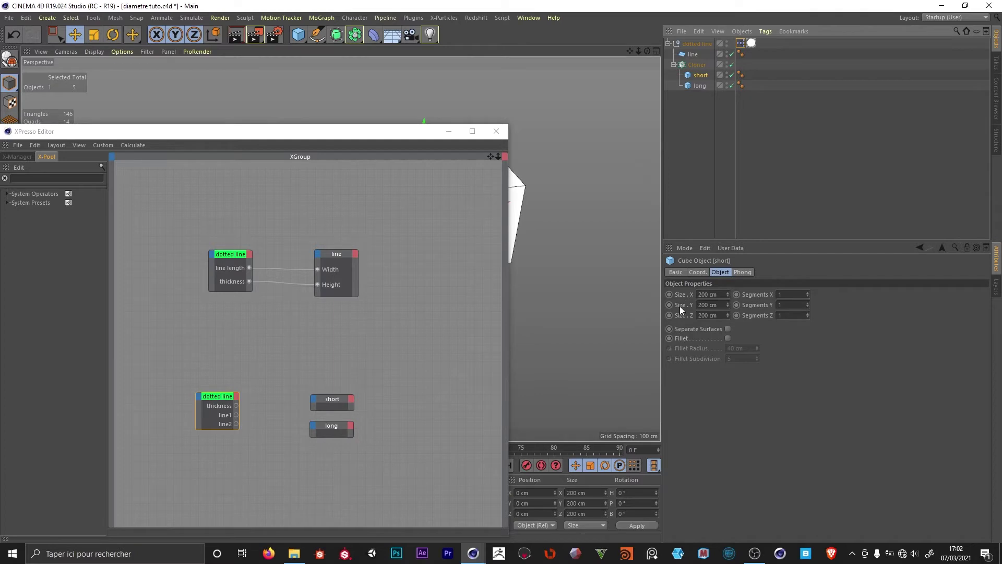
# - Add Size X, Size Y and Size Z input ports to the short node and delete the portless long node
pyautogui.moveTo(690, 294); pyautogui.dragTo(319, 406)
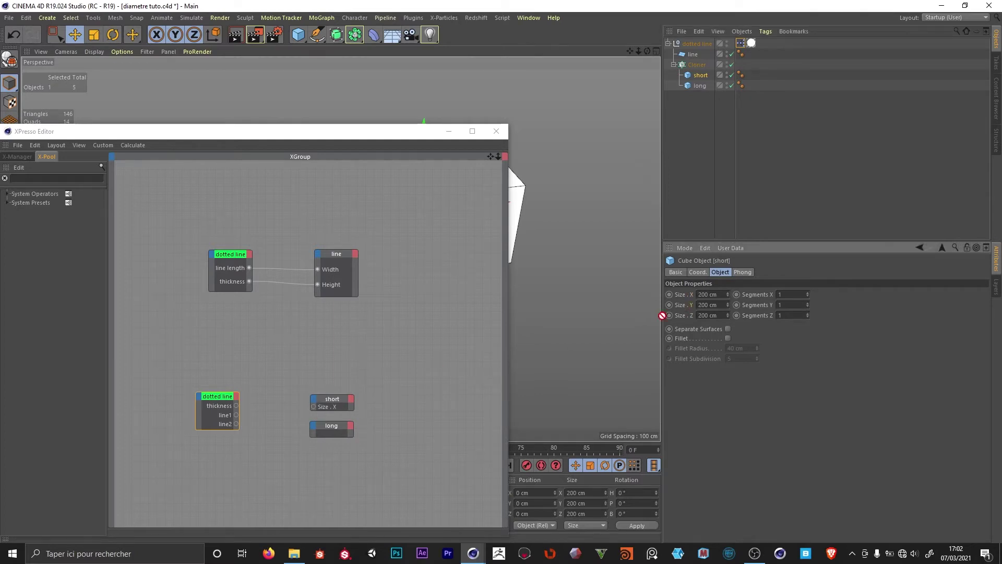
pyautogui.moveTo(662, 315); pyautogui.dragTo(315, 415)
pyautogui.click(331, 428)
pyautogui.press('Delete')
pyautogui.rightClick(336, 398)
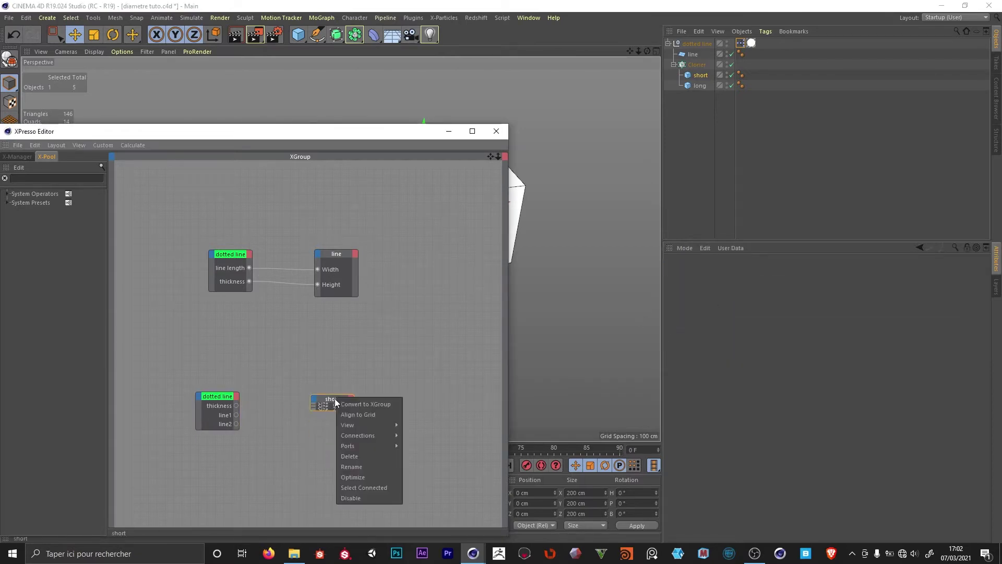
pyautogui.click(376, 487)
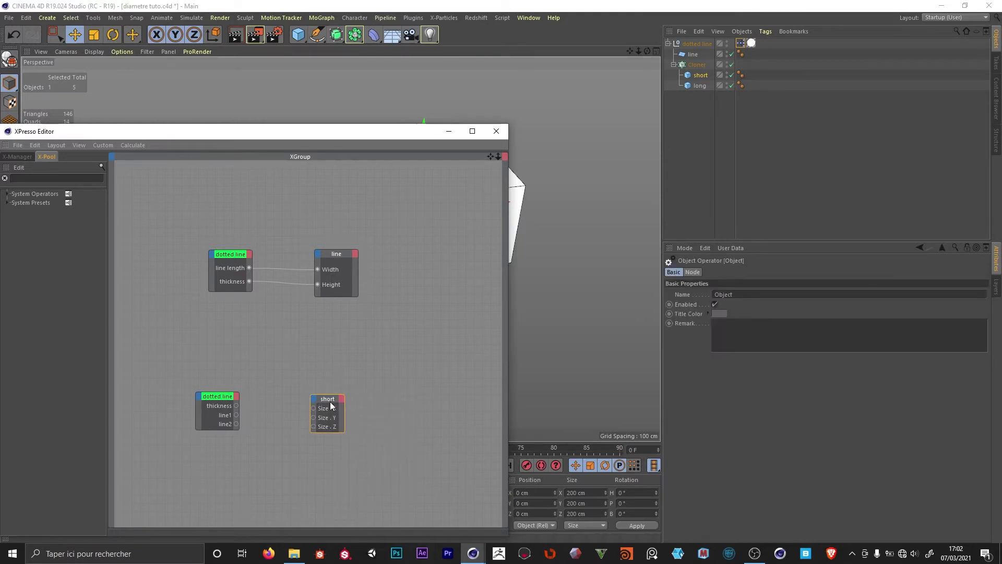
# - Duplicate the short node below itself and reference the copy to the long cube
pyautogui.moveTo(330, 402); pyautogui.dragTo(330, 464)
pyautogui.moveTo(699, 85); pyautogui.dragTo(327, 450)
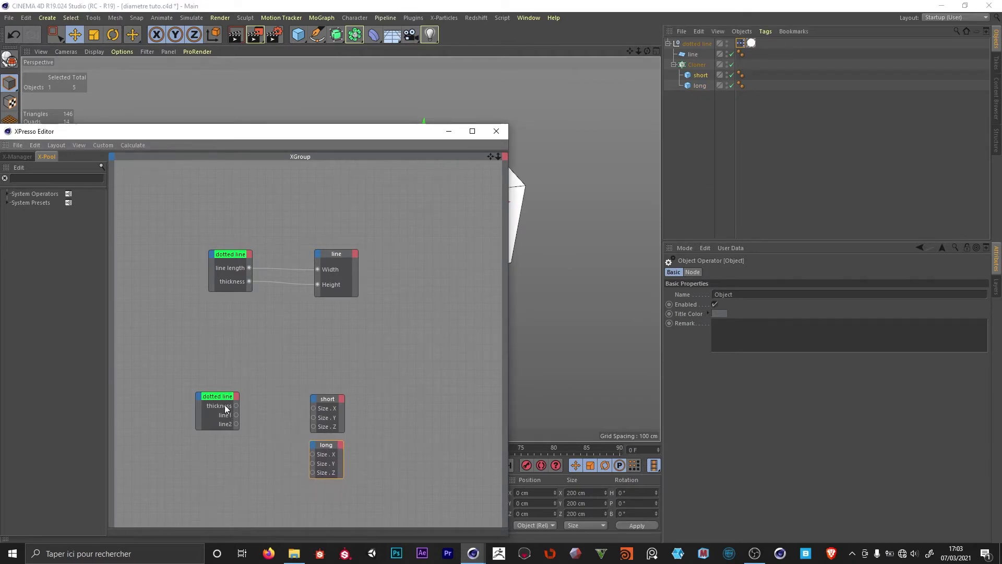
# - Reorder the second dotted line node's ports to line1, thickness, line2 and spread the cube nodes apart
pyautogui.moveTo(226, 409); pyautogui.dragTo(213, 421)
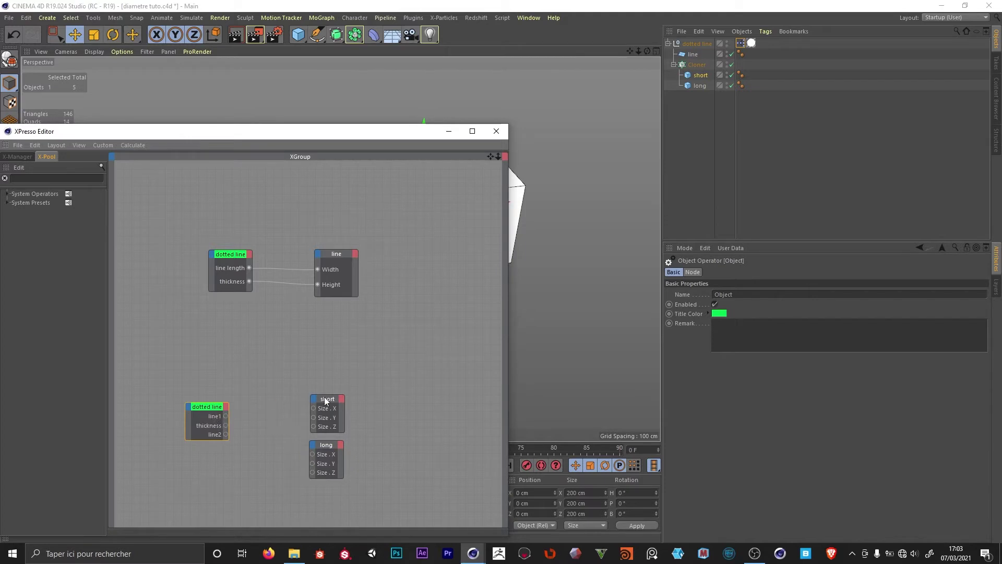
pyautogui.moveTo(325, 400); pyautogui.dragTo(323, 376)
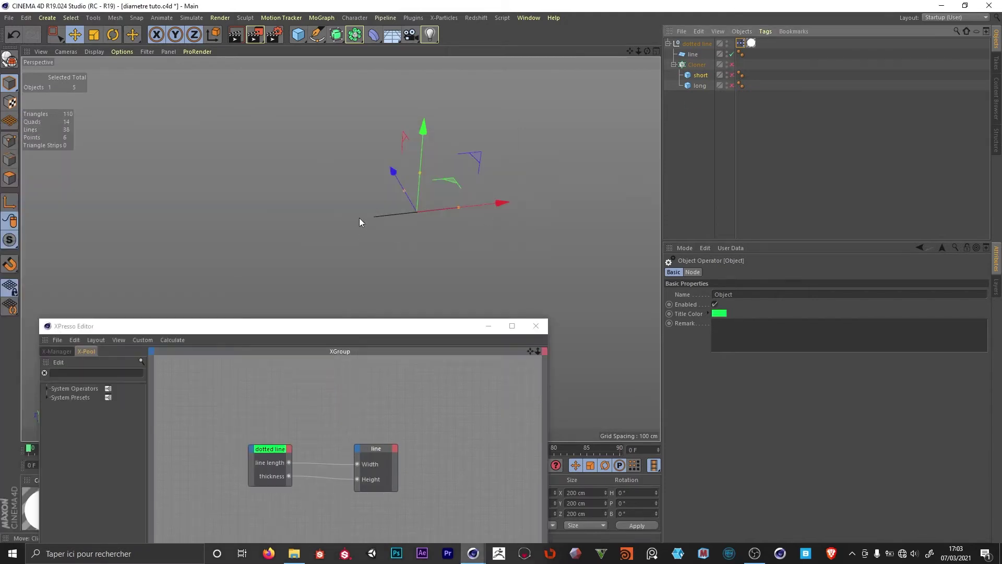
pyautogui.moveTo(385, 209); pyautogui.dragTo(421, 289)
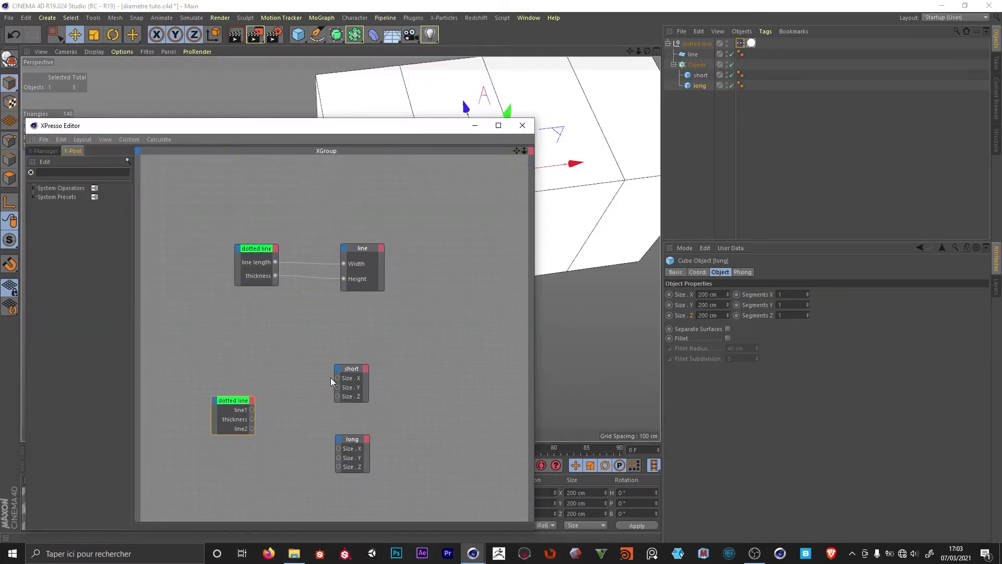
# - Add a Math node beside the second dotted line node and connect thickness to its first input
pyautogui.click(98, 171)
pyautogui.write('math')
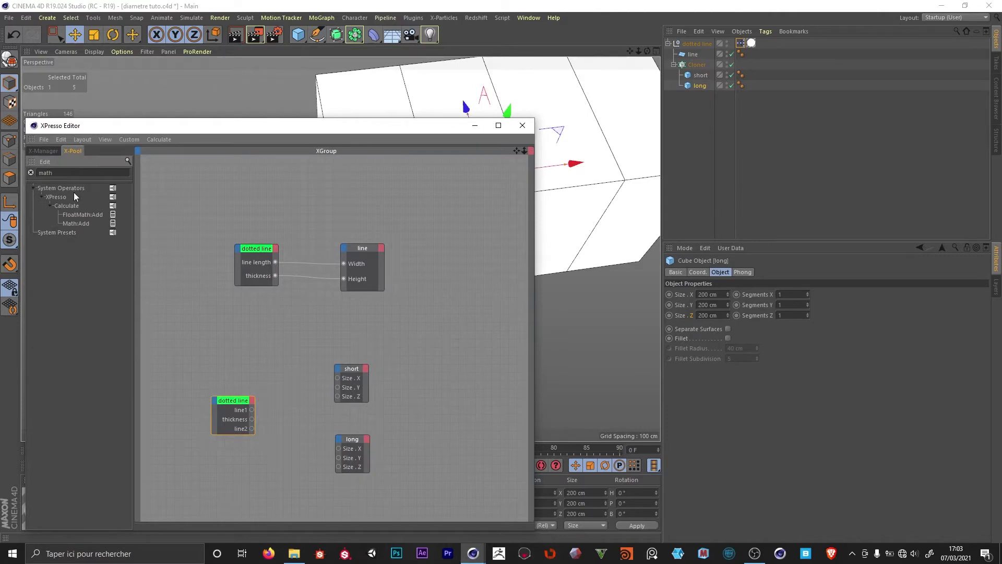
pyautogui.moveTo(260, 448); pyautogui.dragTo(218, 405)
pyautogui.click(277, 417)
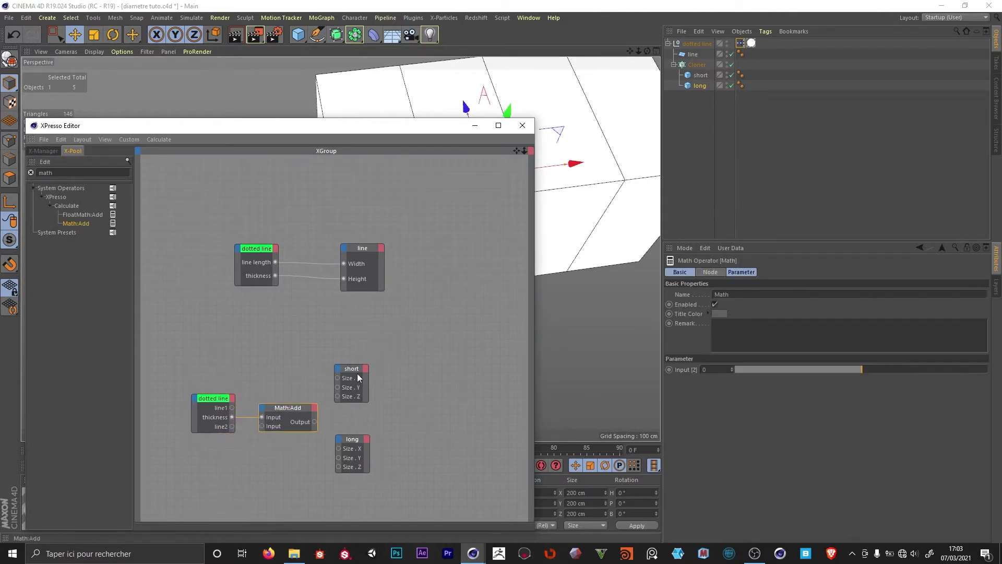
# - Set the Math node's function to Multiply and its second input to 2
pyautogui.click(723, 273)
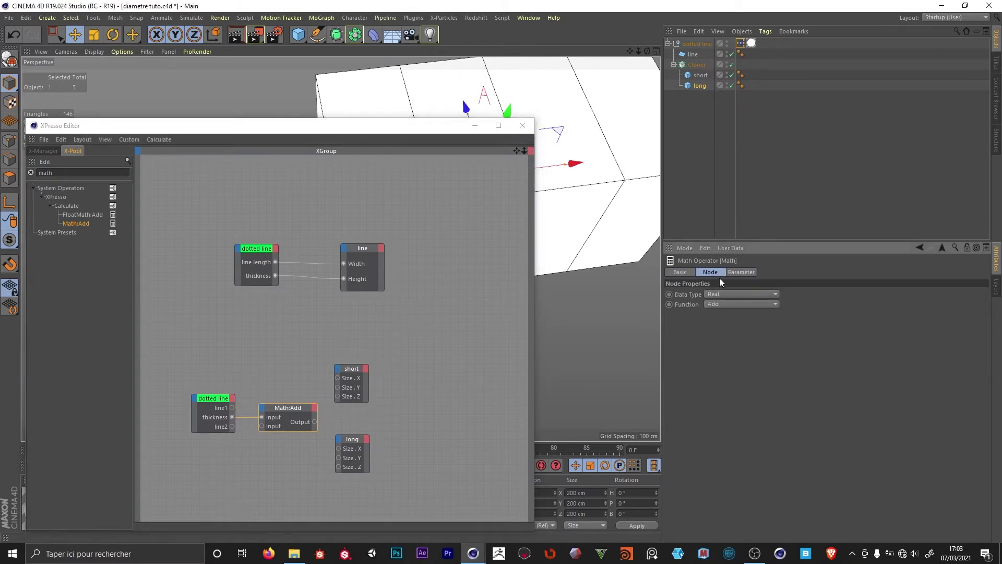
pyautogui.click(720, 304)
pyautogui.click(721, 335)
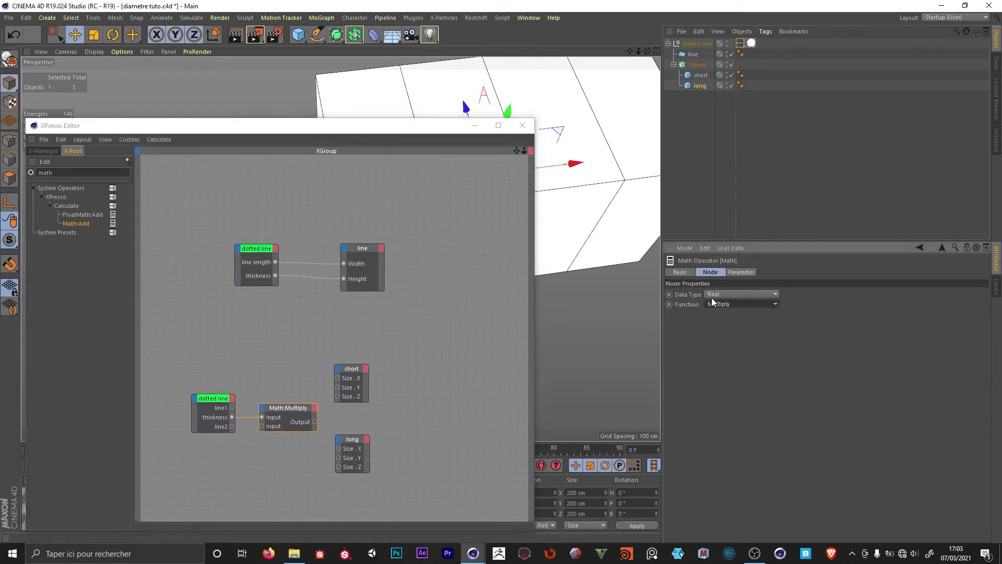
pyautogui.click(741, 272)
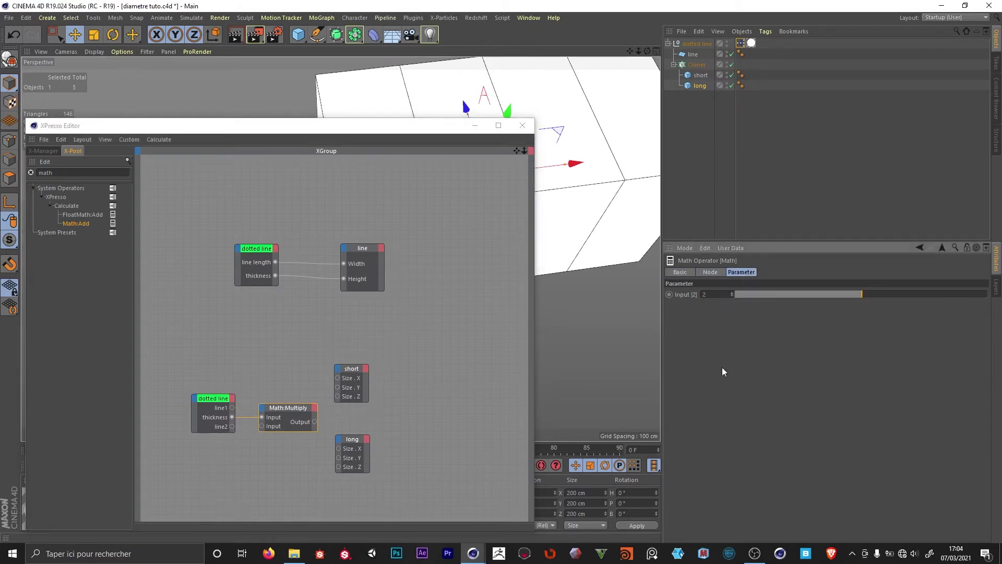
# - Connect the Math node's output to Size Y and Size Z of both the short and long nodes
pyautogui.moveTo(314, 421); pyautogui.dragTo(373, 398)
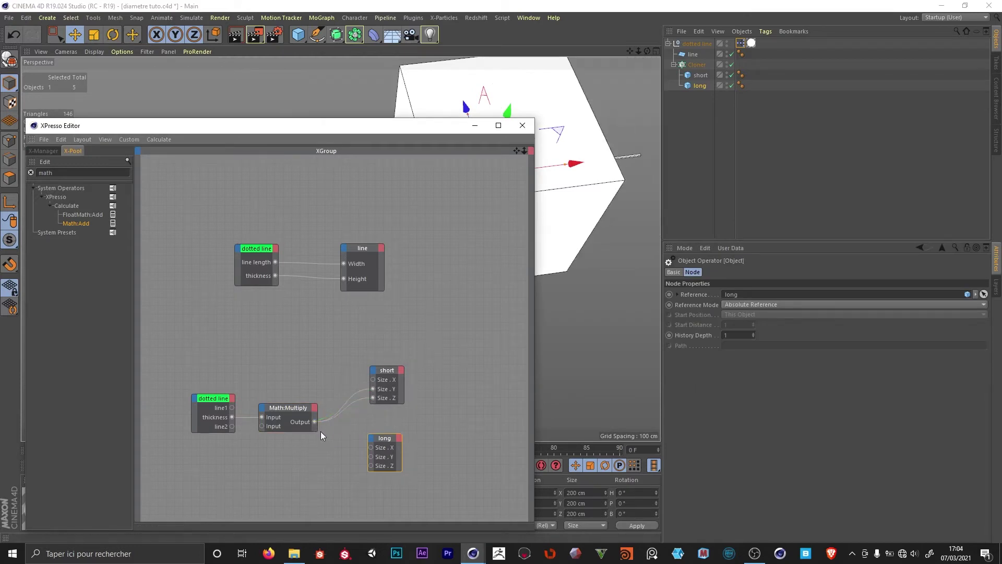
pyautogui.moveTo(371, 460); pyautogui.dragTo(370, 465)
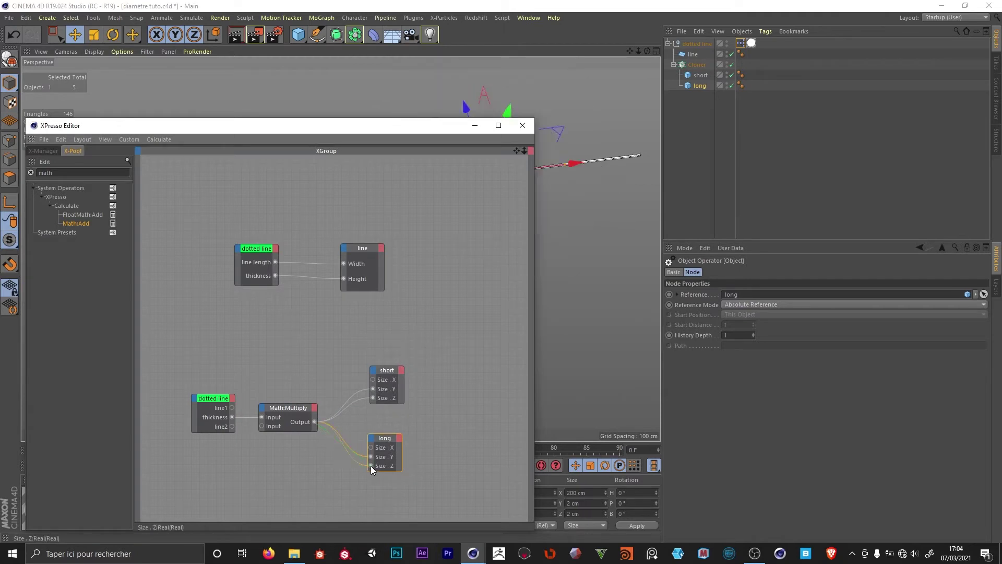
pyautogui.moveTo(402, 129); pyautogui.dragTo(399, 300)
pyautogui.moveTo(365, 183); pyautogui.dragTo(391, 181)
pyautogui.moveTo(390, 182); pyautogui.dragTo(323, 259)
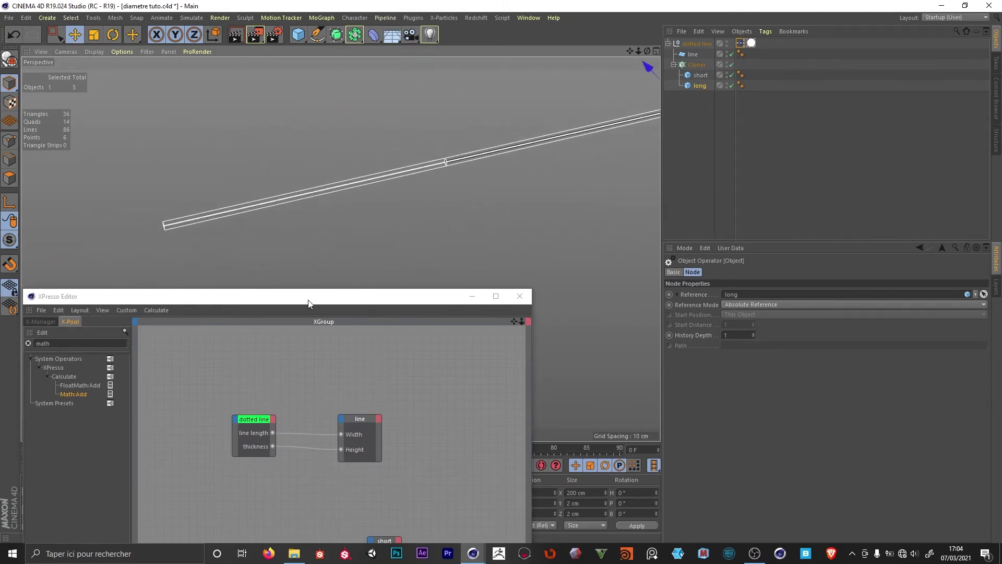
# - Connect line1 to the short node's Size X and line2 to the long node's Size X
pyautogui.moveTo(308, 300); pyautogui.dragTo(374, 101)
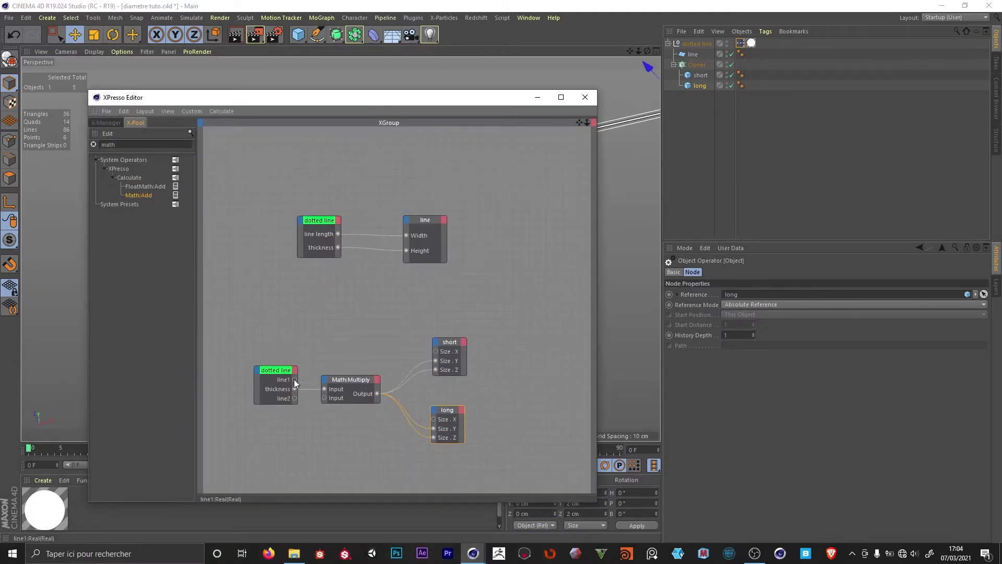
pyautogui.moveTo(294, 379); pyautogui.dragTo(437, 353)
pyautogui.moveTo(295, 399); pyautogui.dragTo(434, 420)
pyautogui.moveTo(453, 99); pyautogui.dragTo(431, 342)
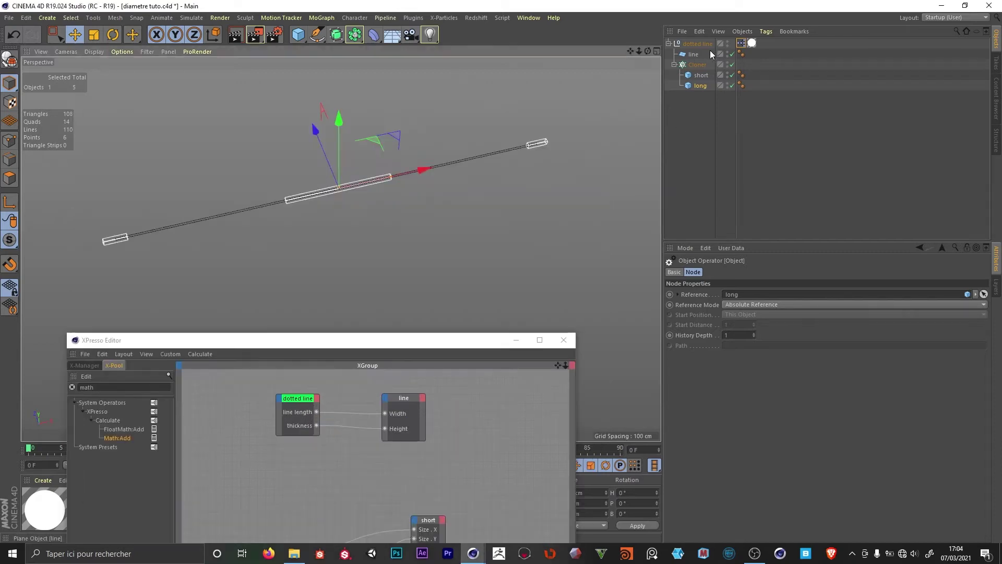
# - Set the Cloner's X count to 5
pyautogui.click(699, 64)
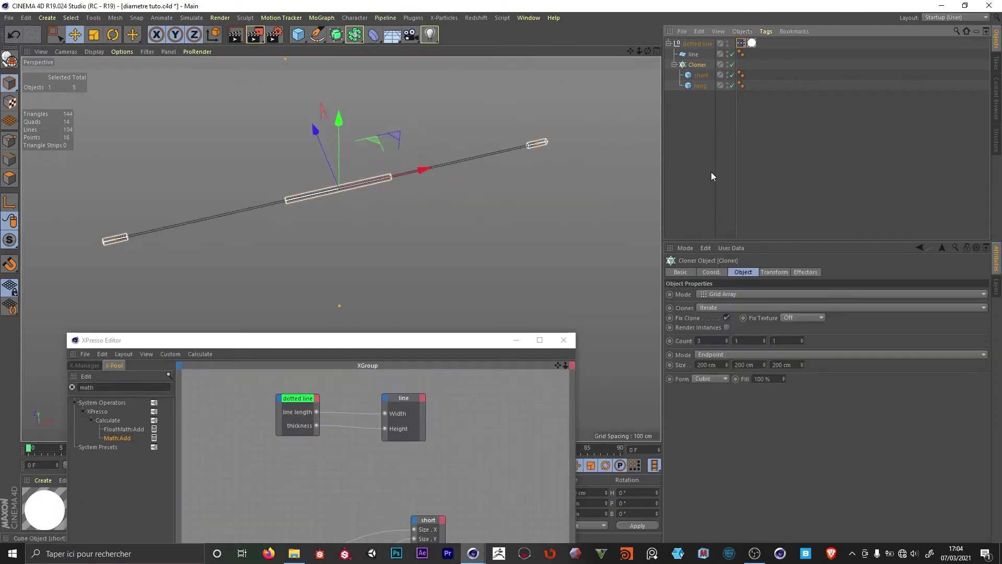
pyautogui.click(727, 338)
pyautogui.click(727, 338)
pyautogui.click(727, 338)
pyautogui.click(726, 338)
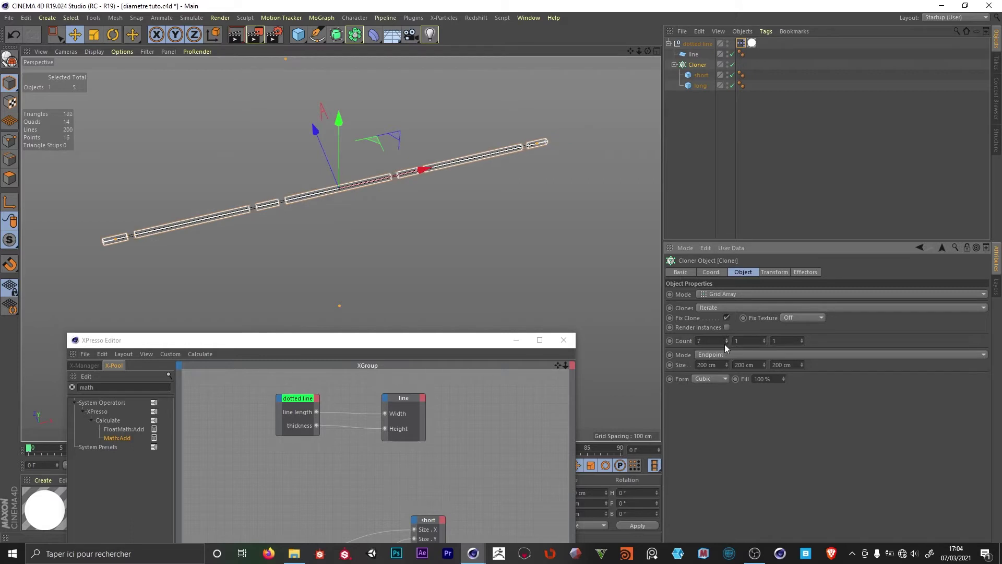
pyautogui.click(726, 343)
pyautogui.click(727, 343)
pyautogui.keyDown('alt'); pyautogui.moveTo(219, 219); pyautogui.dragTo(195, 218); pyautogui.keyUp('alt')
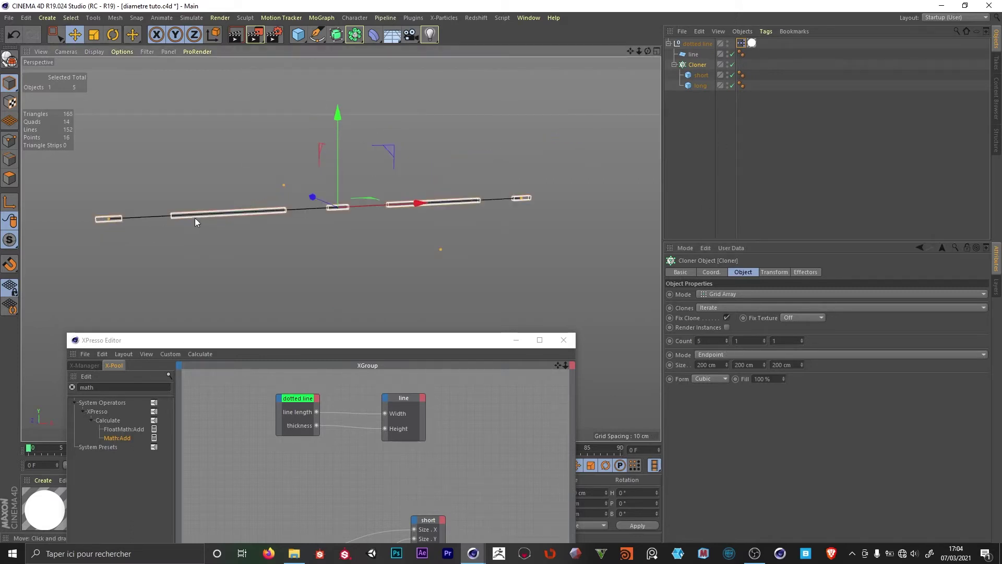
# - Add a Boole inside the dotted line null and nest the line plane and the Cloner under it
pyautogui.click(580, 129)
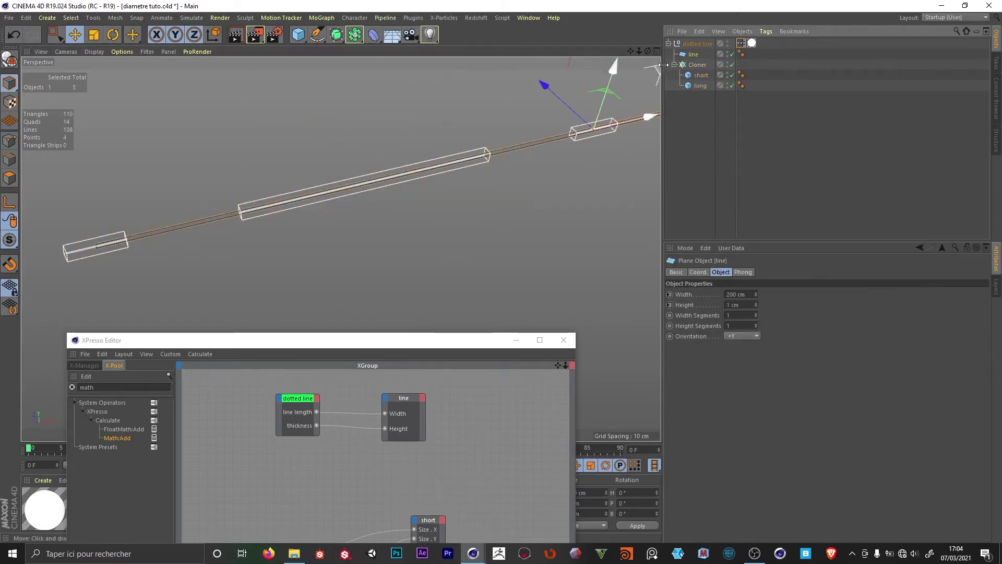
pyautogui.keyDown('alt'); pyautogui.moveTo(366, 184); pyautogui.dragTo(349, 182); pyautogui.keyUp('alt')
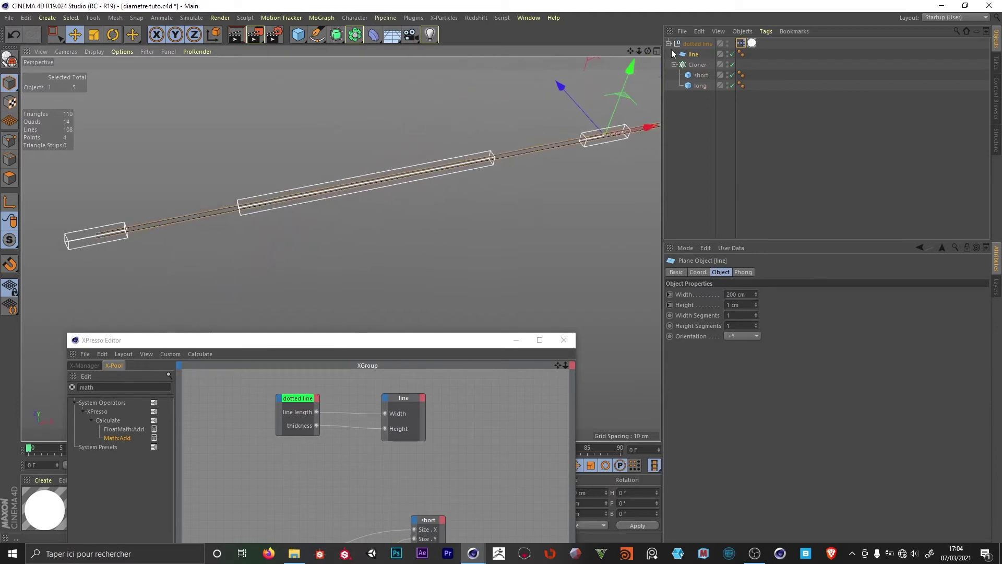
pyautogui.click(355, 35)
pyautogui.click(551, 50)
pyautogui.moveTo(694, 44); pyautogui.dragTo(698, 70)
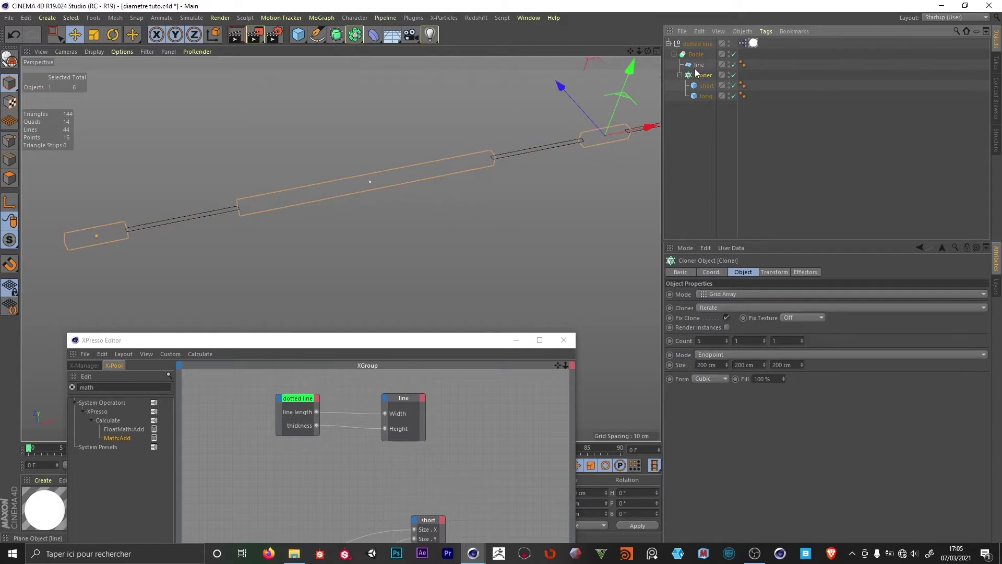
# - Set the Boole's Boolean type to A intersect B
pyautogui.click(695, 54)
pyautogui.click(803, 294)
pyautogui.click(821, 325)
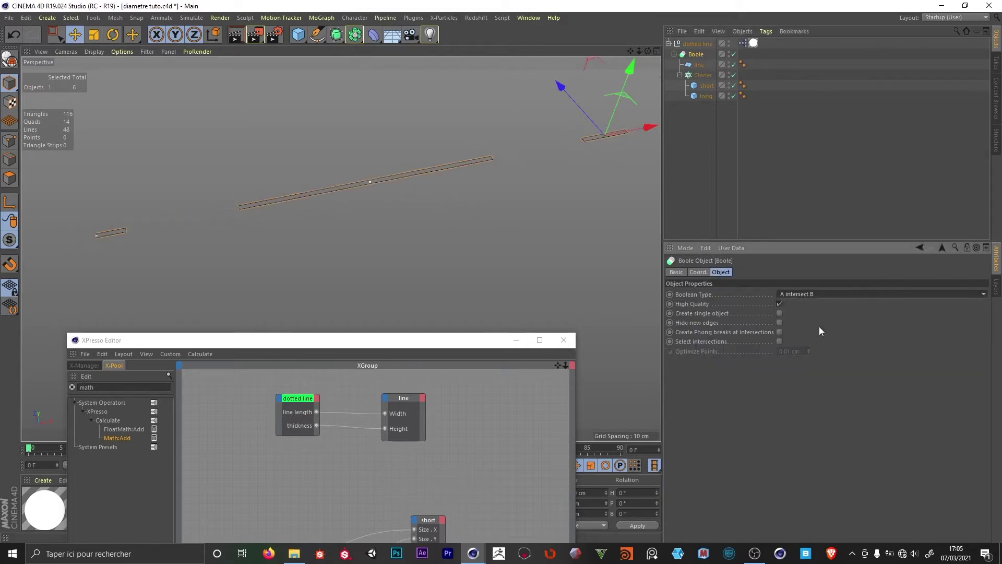
# - Switch off the Boole to compare the cubes with the line, using Gouraud shading with lines in the viewport
pyautogui.click(734, 54)
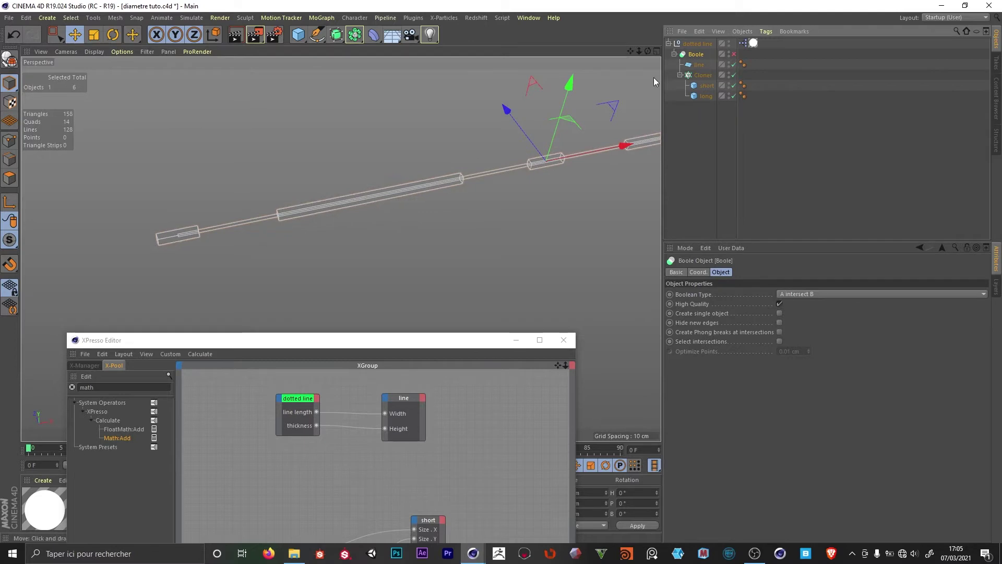
pyautogui.moveTo(448, 209); pyautogui.dragTo(414, 223)
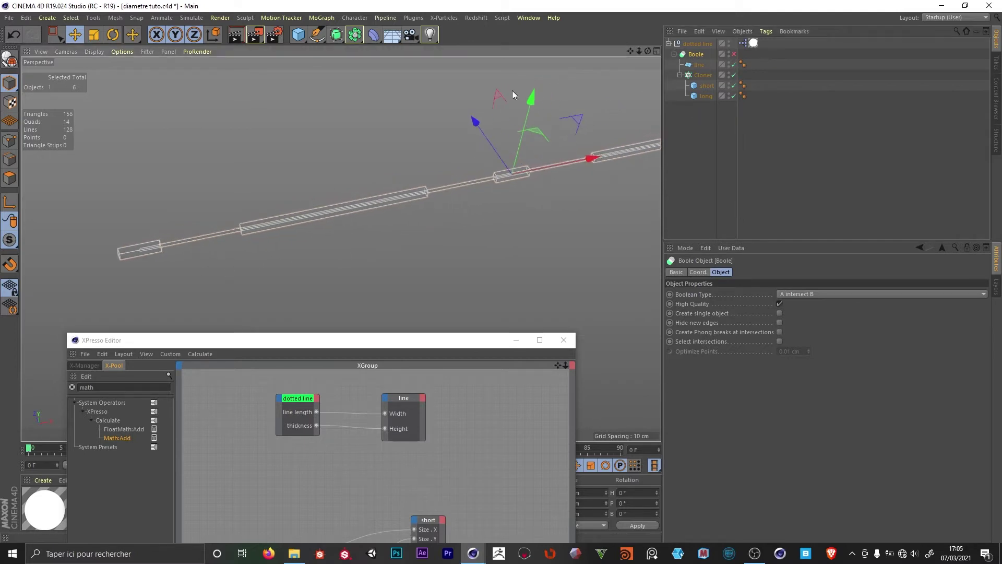
pyautogui.press('n')
pyautogui.press('b')
pyautogui.click(734, 54)
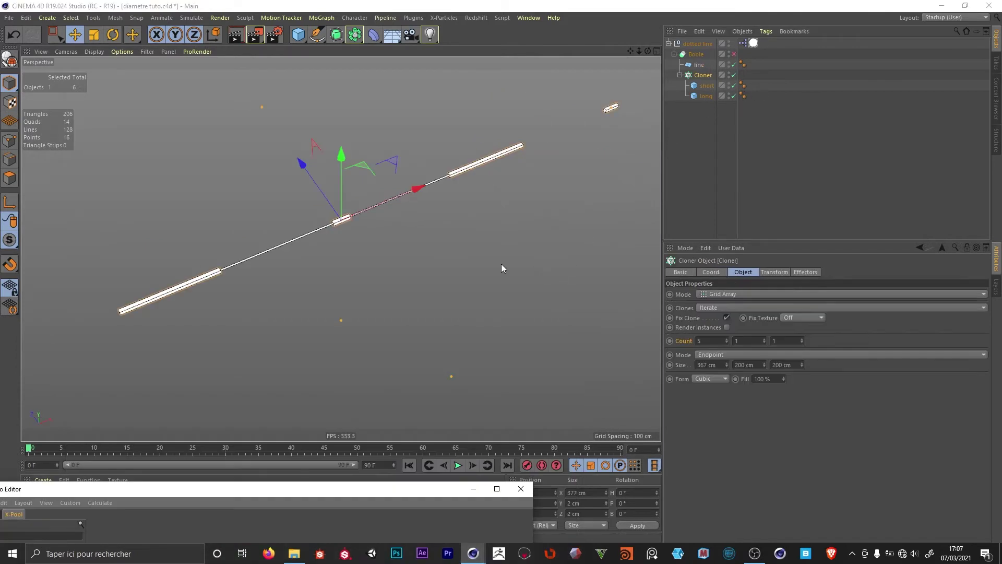
# - Raise the Cloner's X count to 9
pyautogui.scroll(-1, 501, 264)
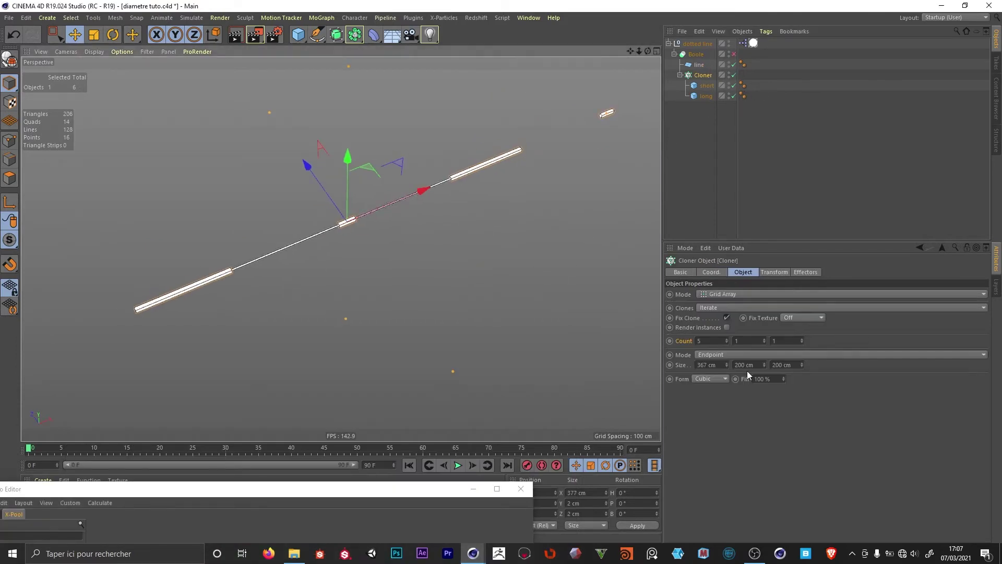
pyautogui.click(727, 338)
pyautogui.click(727, 338)
pyautogui.click(727, 338)
pyautogui.click(727, 338)
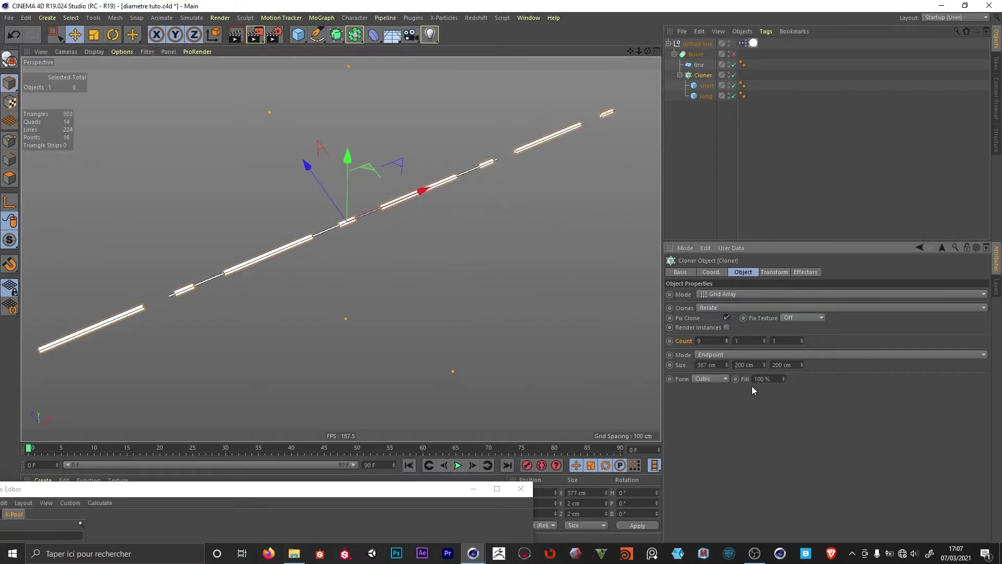
# - Switch the Cloner's distribution mode to Per-Step and set its X count to 7
pyautogui.click(726, 355)
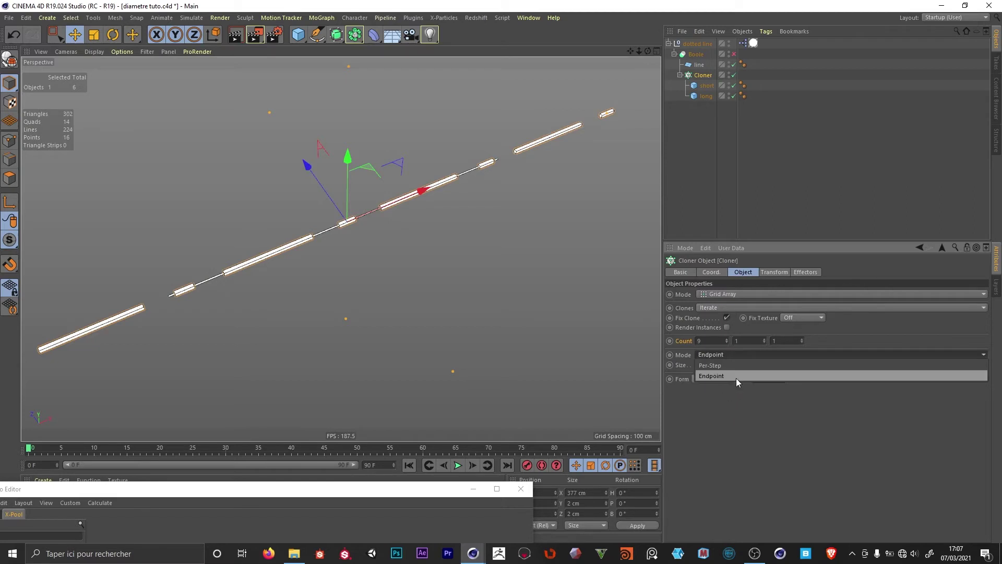
pyautogui.click(736, 378)
pyautogui.click(727, 342)
pyautogui.click(727, 342)
pyautogui.click(726, 342)
pyautogui.click(727, 342)
pyautogui.click(727, 342)
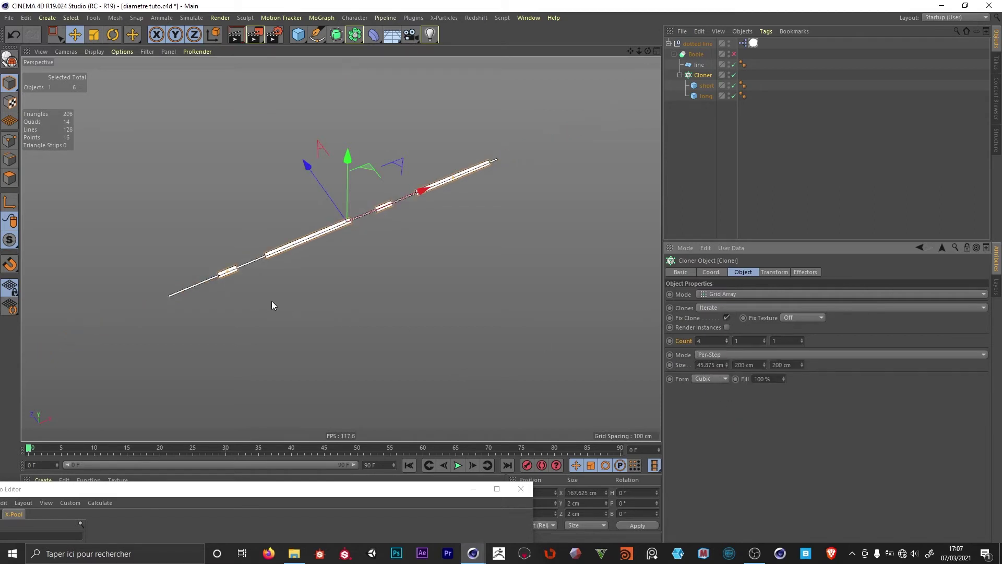
pyautogui.click(726, 338)
pyautogui.click(726, 338)
# - Show the separate X, Y and Z sub-channels for the Cloner's Count and Size parameters
pyautogui.rightClick(680, 337)
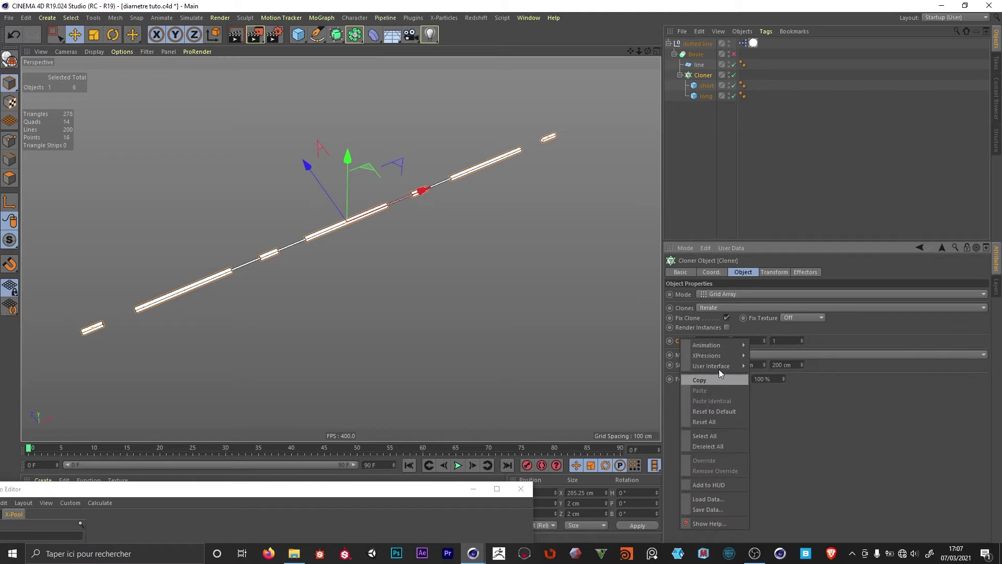
pyautogui.moveTo(730, 365)
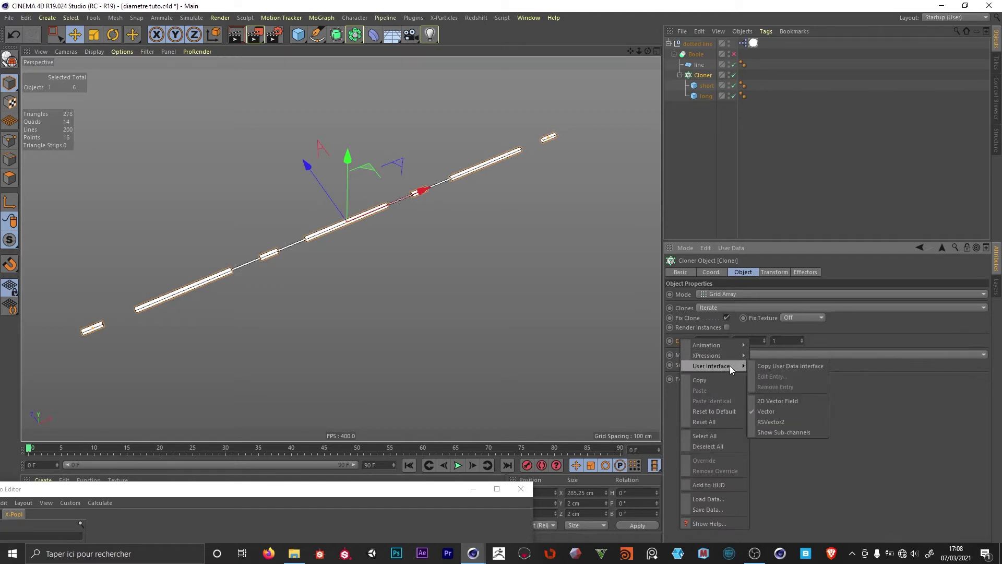
pyautogui.click(806, 432)
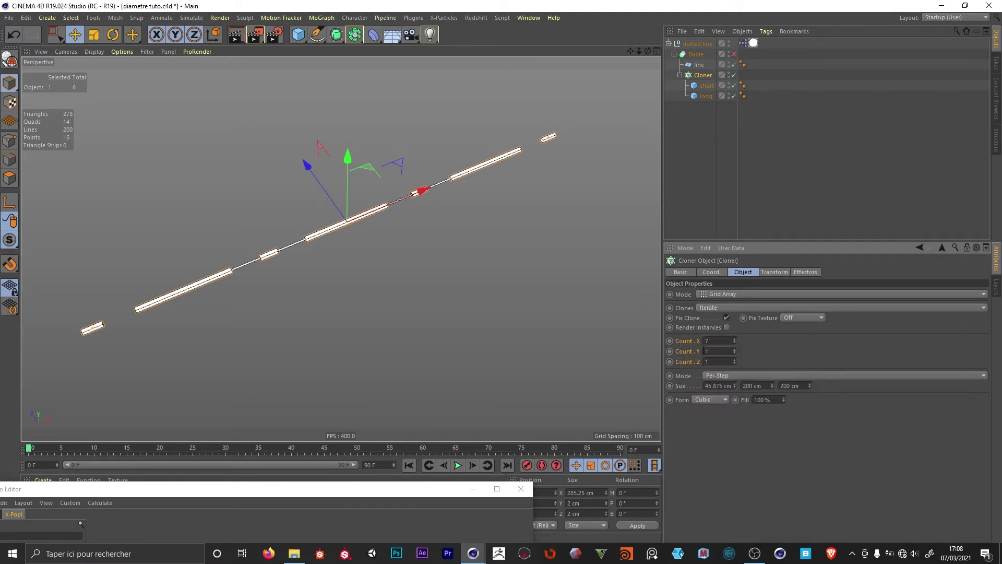
pyautogui.rightClick(680, 393)
pyautogui.moveTo(715, 393)
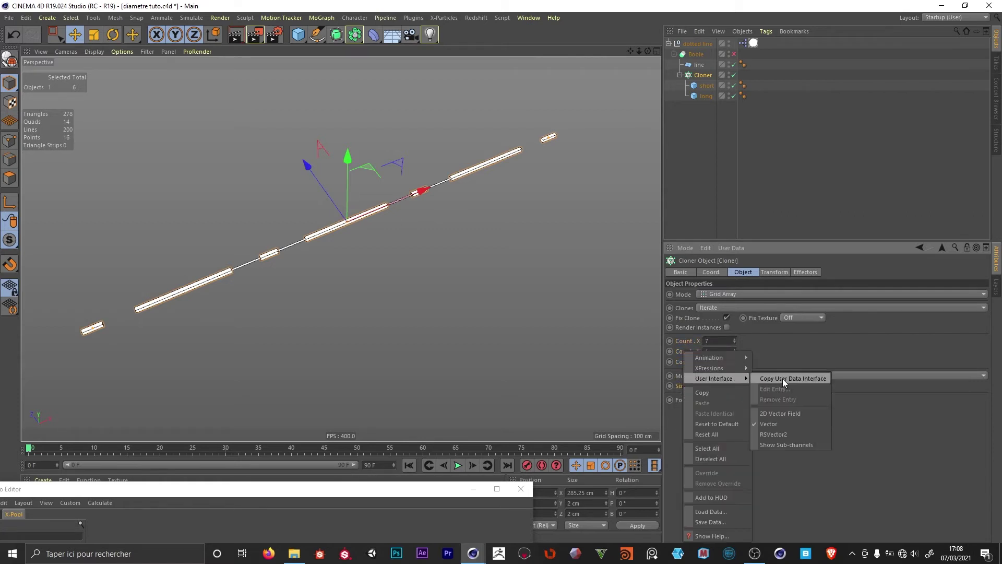
pyautogui.click(791, 445)
# - Duplicate the line2 user data on the dotted line null, name the copy separation and set its default value to 10
pyautogui.moveTo(412, 484); pyautogui.dragTo(535, 118)
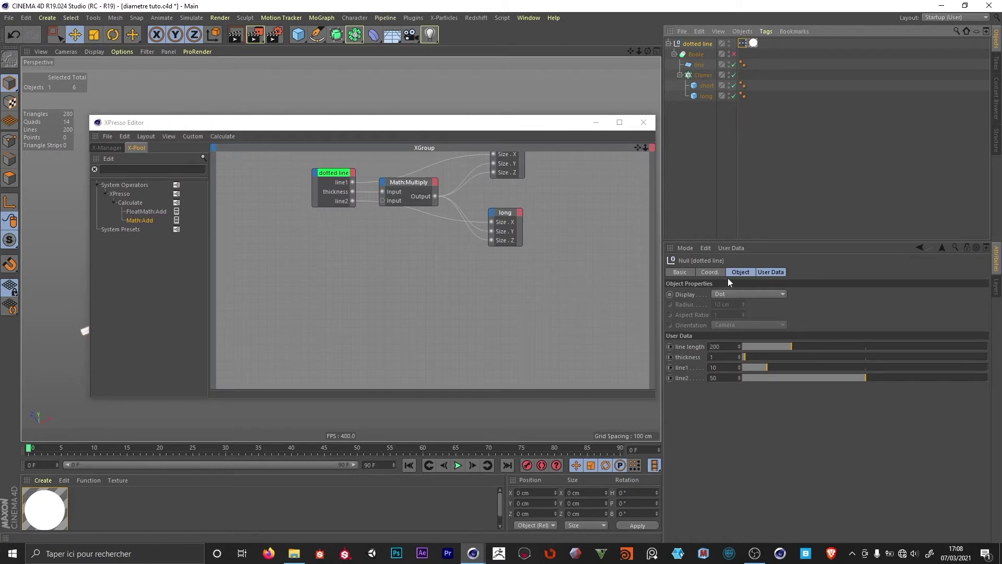
pyautogui.click(731, 247)
pyautogui.click(738, 271)
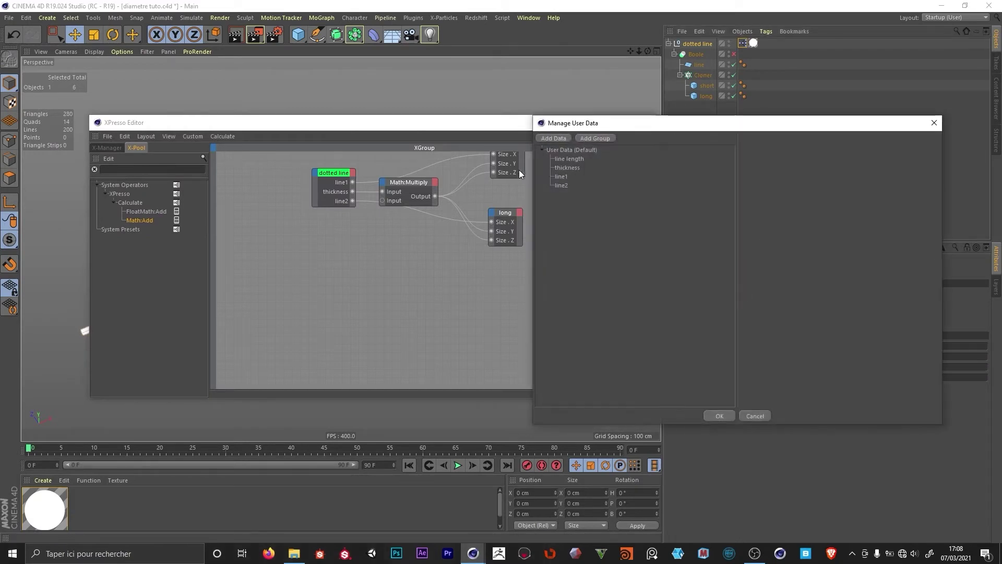
pyautogui.moveTo(555, 186); pyautogui.dragTo(560, 190)
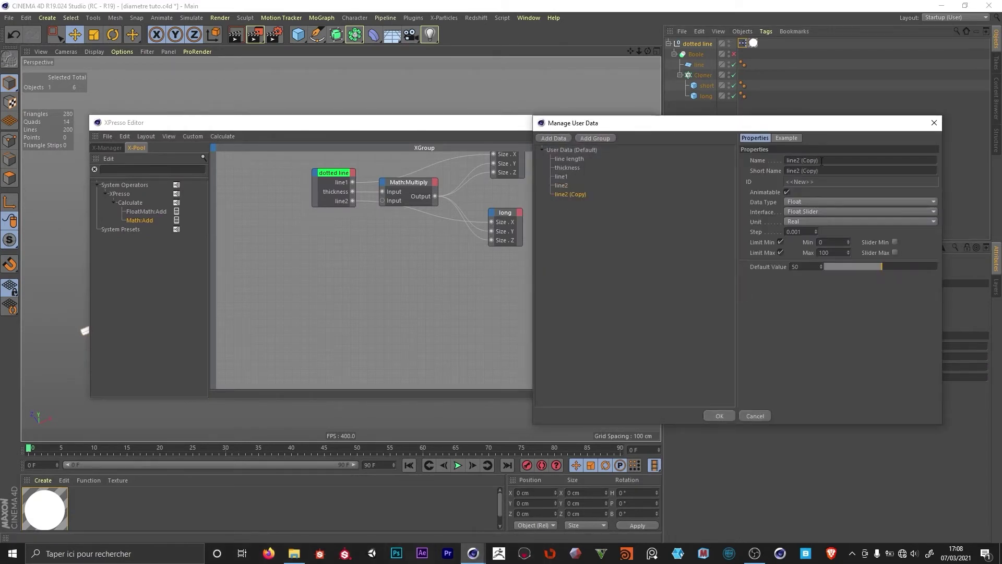
pyautogui.doubleClick(820, 161)
pyautogui.write('sparation')
pyautogui.doubleClick(804, 266)
pyautogui.write('10')
pyautogui.press('Return')
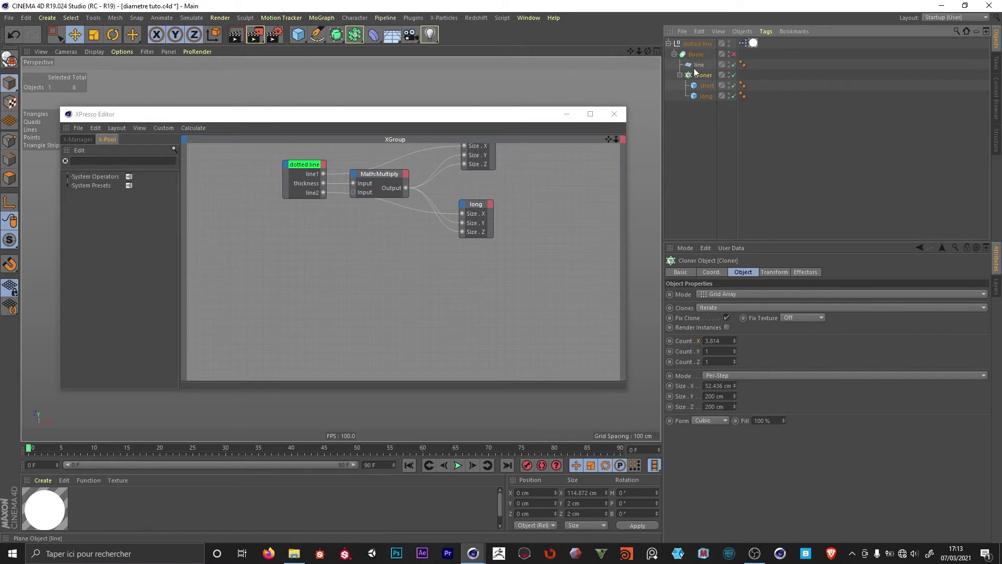
# - Add a Cloner node with Count X and Size X input ports to the XPresso graph and optimize its size
pyautogui.moveTo(686, 84); pyautogui.dragTo(427, 334)
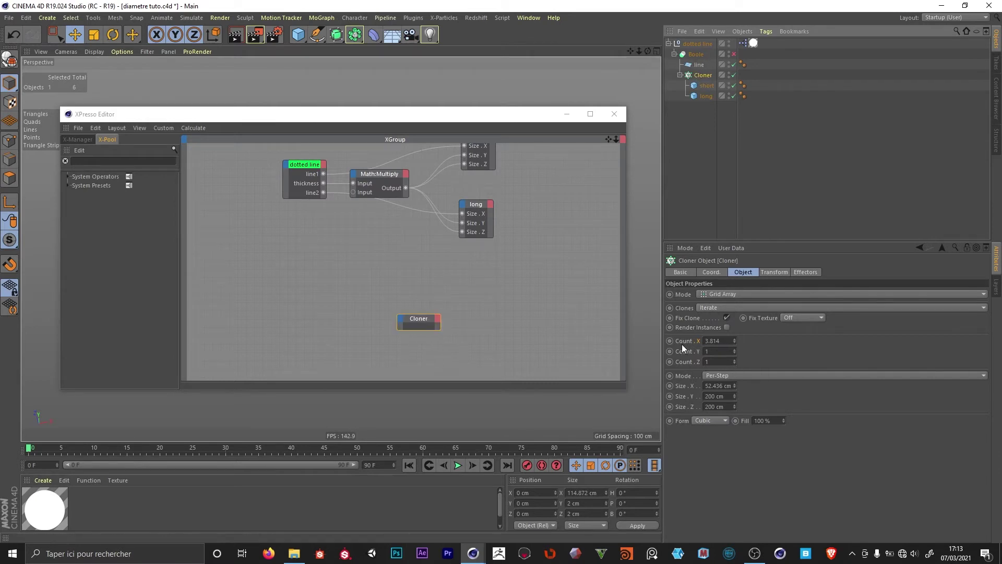
pyautogui.moveTo(698, 345); pyautogui.dragTo(413, 323)
pyautogui.rightClick(423, 318)
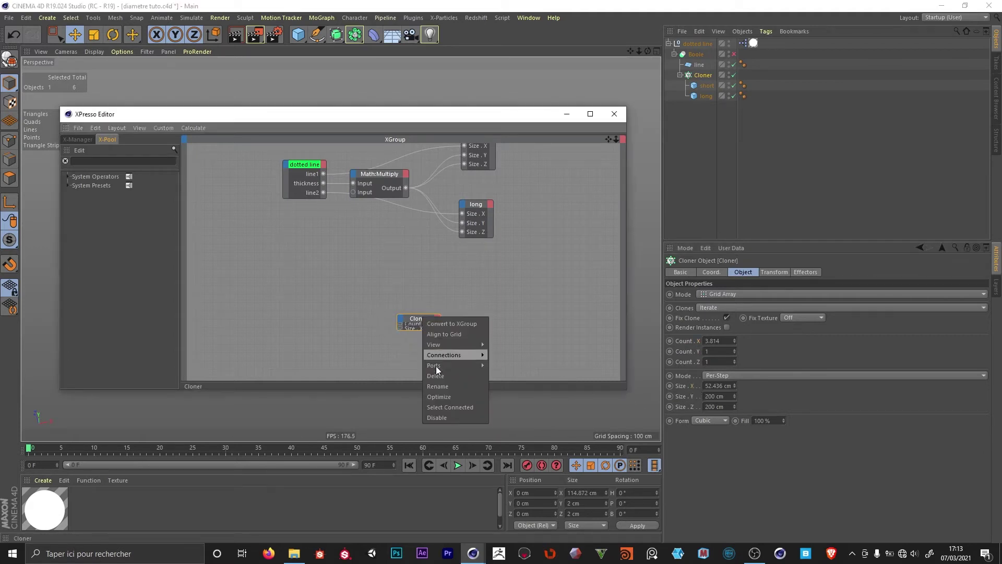
pyautogui.click(439, 399)
# - Add another dotted line node with line length and separation output ports, and wire separation to the Cloner's Size X
pyautogui.moveTo(695, 44); pyautogui.dragTo(318, 325)
pyautogui.click(701, 43)
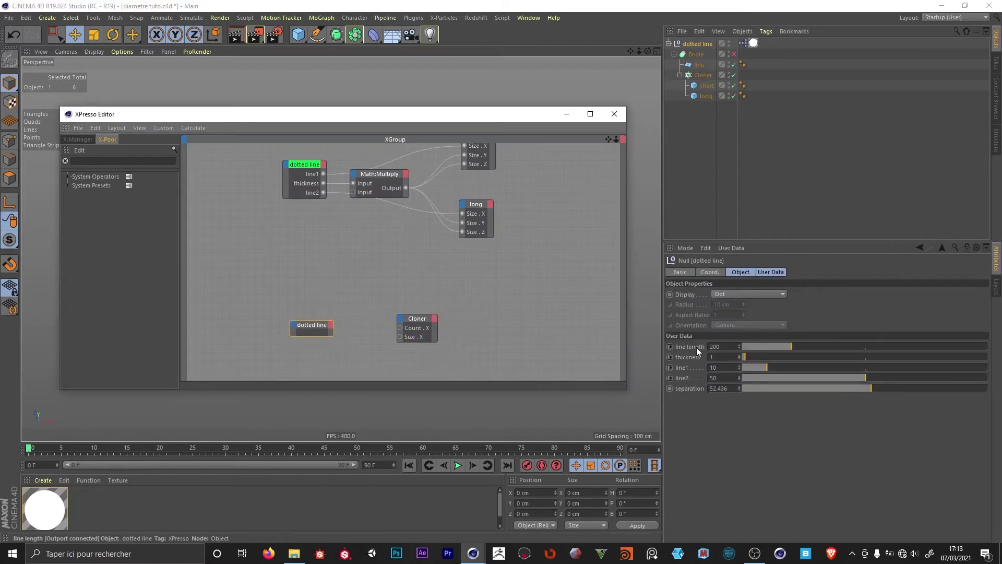
pyautogui.moveTo(696, 349); pyautogui.dragTo(329, 333)
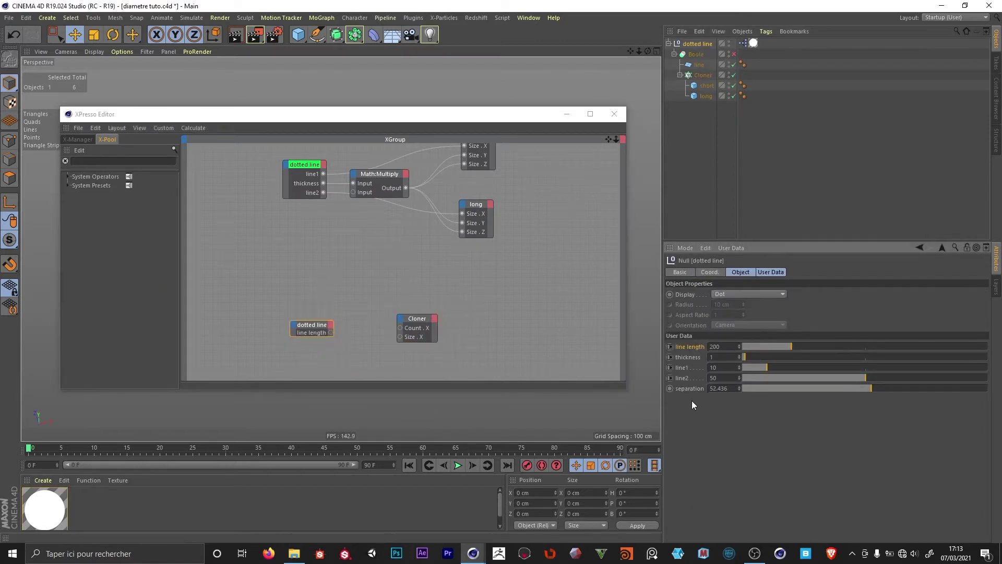
pyautogui.moveTo(647, 396); pyautogui.dragTo(330, 338)
pyautogui.doubleClick(313, 336)
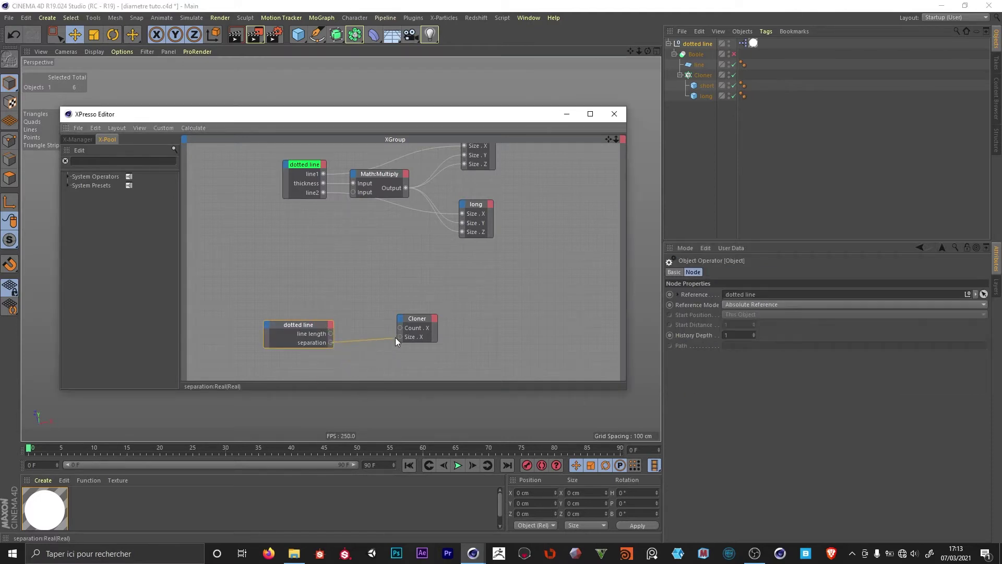
# - Raise the null's separation value to 72.352 to test the clone spacing in the viewport
pyautogui.moveTo(472, 110); pyautogui.dragTo(451, 372)
pyautogui.moveTo(888, 401); pyautogui.dragTo(920, 398)
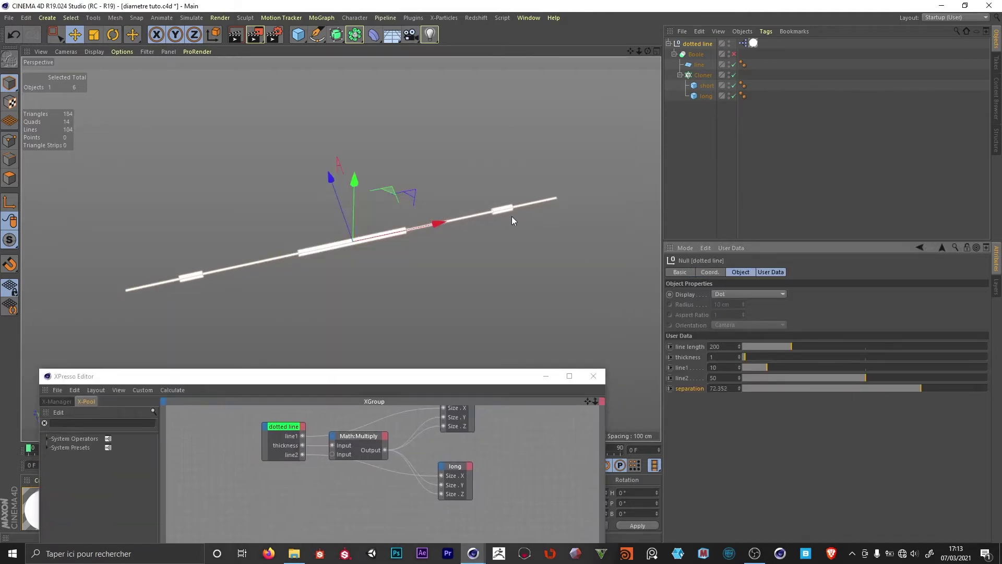
pyautogui.moveTo(477, 381); pyautogui.dragTo(521, 146)
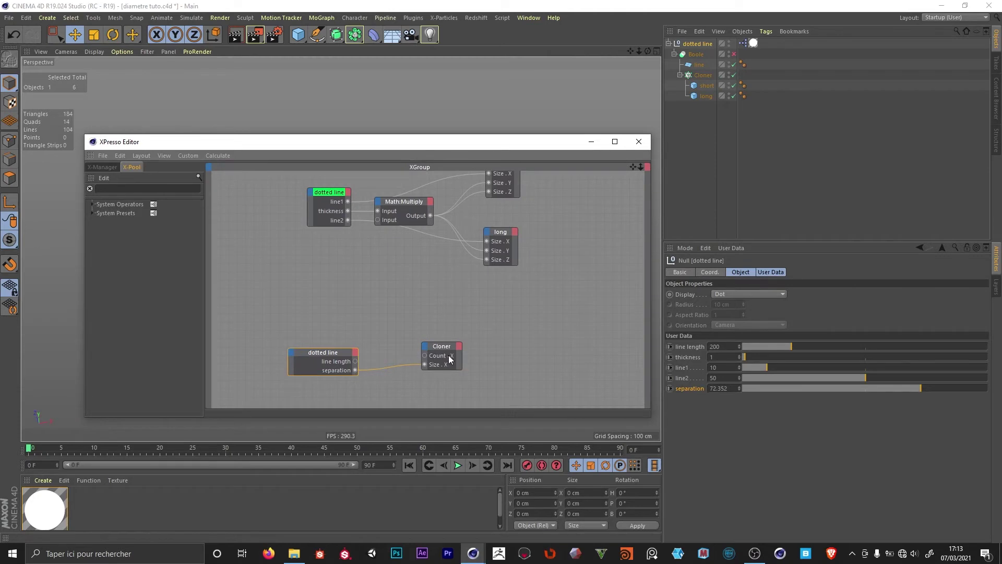
# - Add a Math node and wire the null's line length and separation outputs into its first and second inputs
pyautogui.moveTo(434, 144); pyautogui.dragTo(445, 360)
pyautogui.click(107, 314)
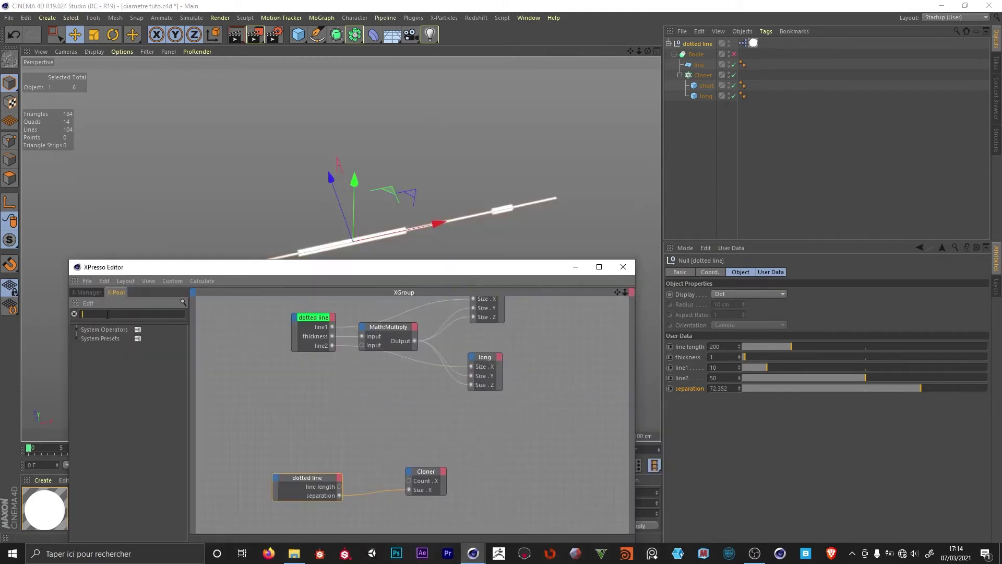
pyautogui.write('math')
pyautogui.moveTo(125, 367); pyautogui.dragTo(387, 447)
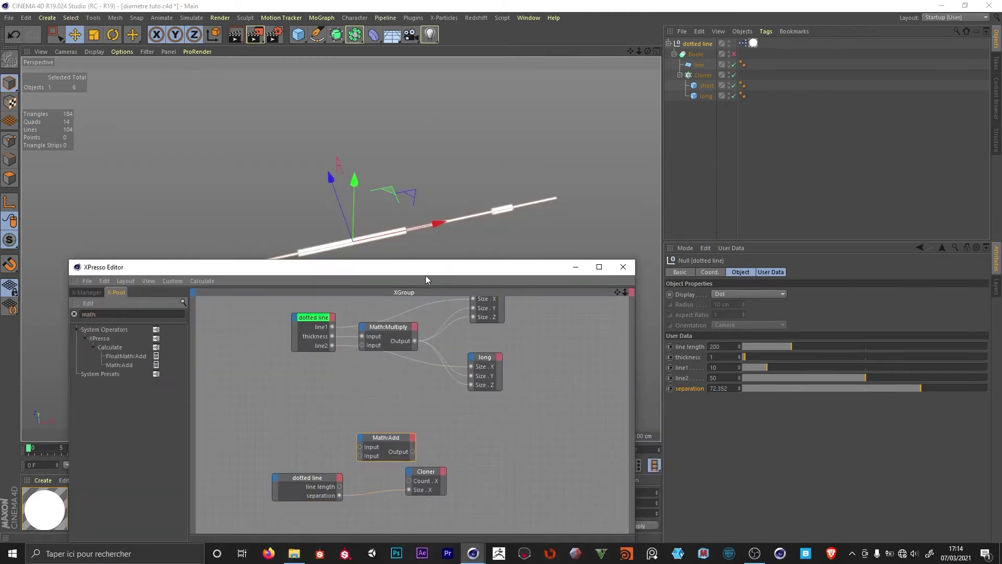
pyautogui.moveTo(425, 272); pyautogui.dragTo(409, 140)
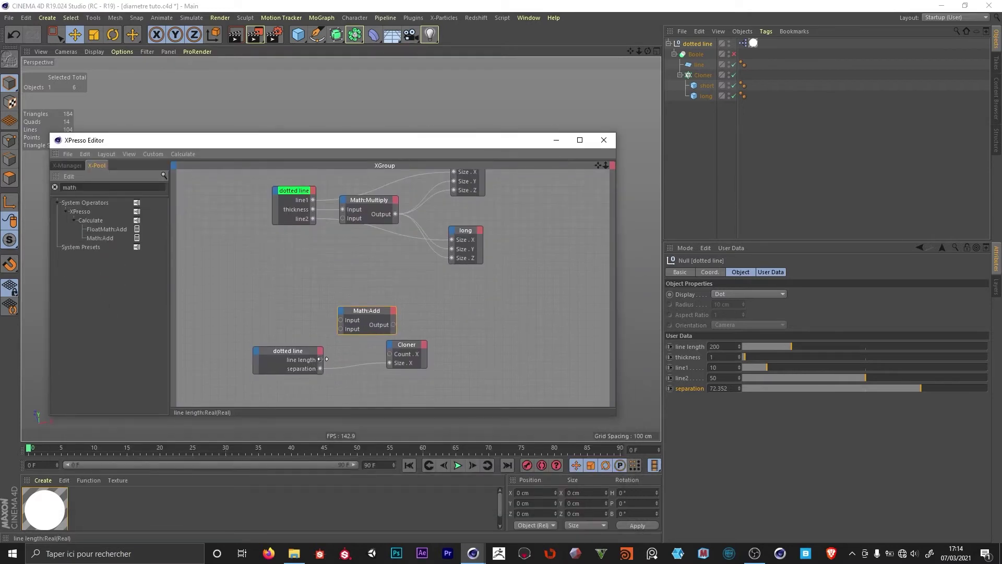
pyautogui.moveTo(321, 359); pyautogui.dragTo(341, 320)
pyautogui.moveTo(320, 368); pyautogui.dragTo(341, 329)
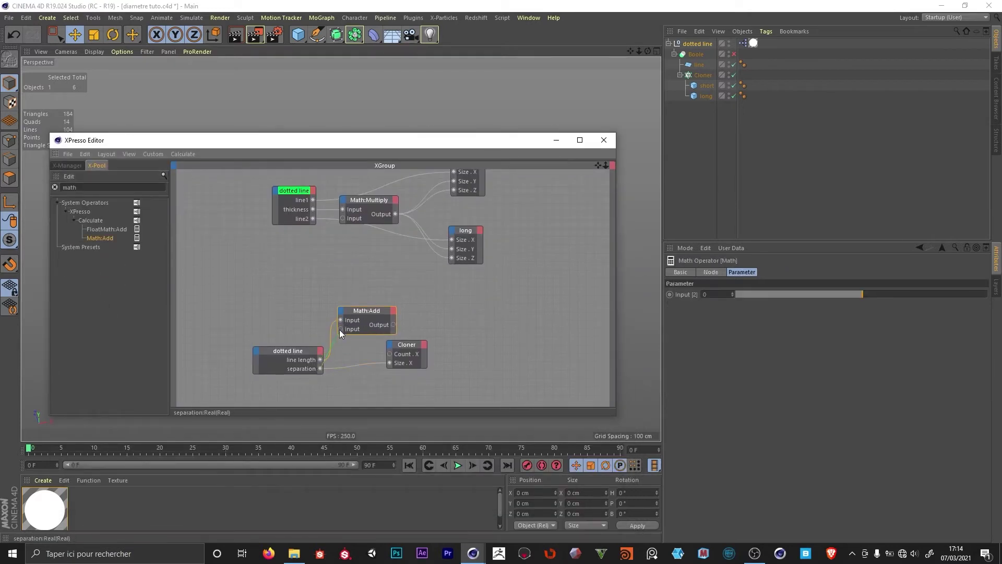
# - Set the new Math node's function to Divide and wire its output to the Cloner's Count X
pyautogui.click(711, 272)
pyautogui.click(741, 303)
pyautogui.click(736, 345)
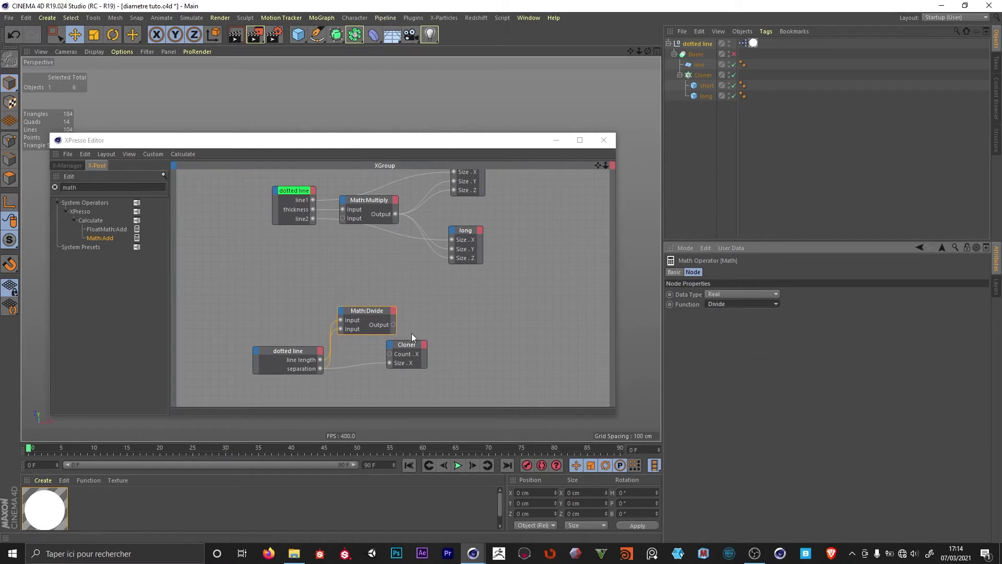
pyautogui.moveTo(413, 345); pyautogui.dragTo(510, 350)
pyautogui.moveTo(393, 325); pyautogui.dragTo(487, 359)
pyautogui.moveTo(368, 312); pyautogui.dragTo(398, 327)
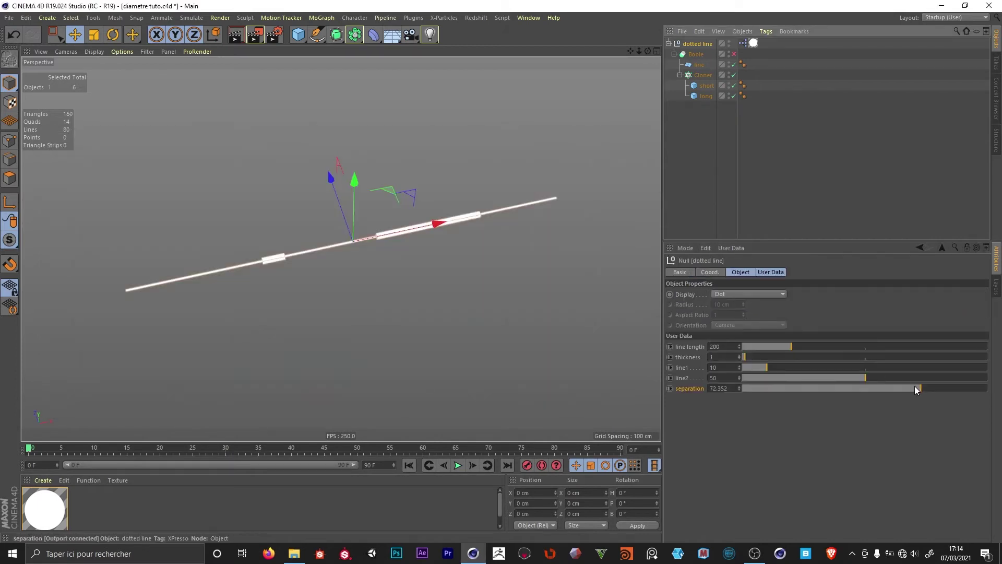
# - Set the null's separation to 55.403 and line length to 518.008, and switch the Boole back on
pyautogui.moveTo(916, 388)
pyautogui.mouseDown()
pyautogui.moveTo(828, 404)
pyautogui.moveTo(981, 388)
pyautogui.moveTo(826, 404)
pyautogui.mouseUp()
pyautogui.moveTo(791, 346); pyautogui.dragTo(869, 358)
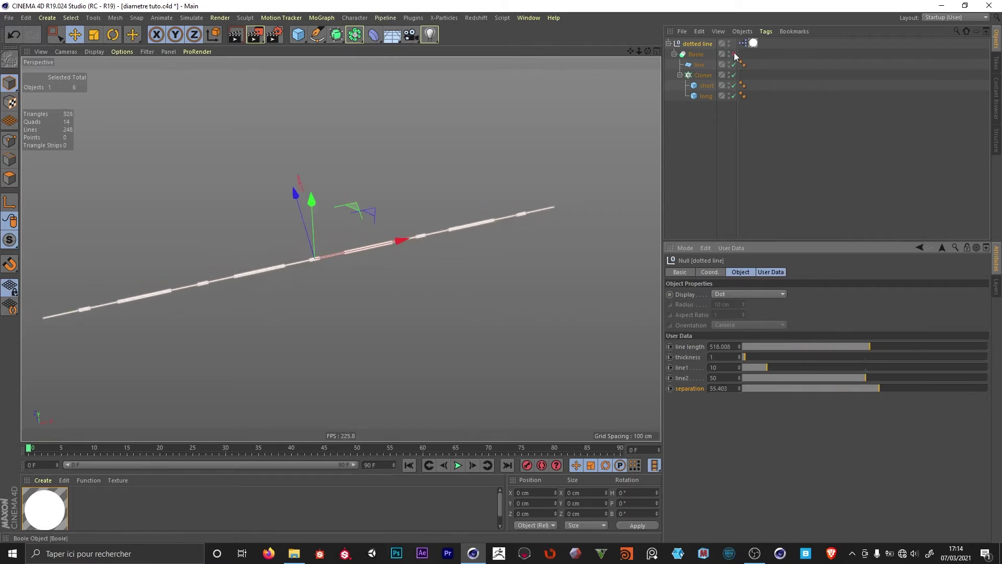
pyautogui.click(734, 54)
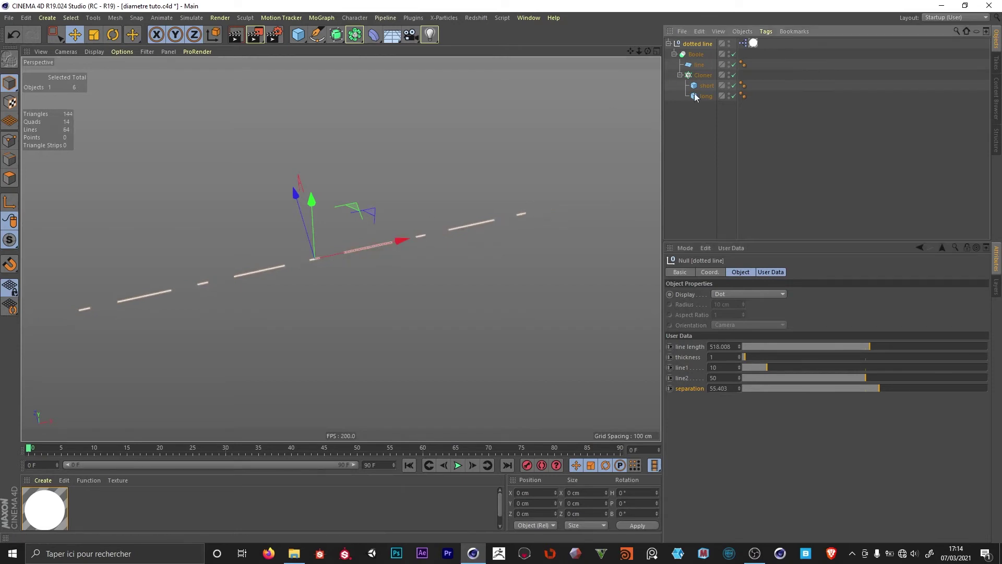
pyautogui.moveTo(341, 249)
pyautogui.keyDown('alt'); pyautogui.mouseDown()
pyautogui.moveTo(321, 256)
pyautogui.moveTo(328, 285)
pyautogui.moveTo(332, 225)
pyautogui.moveTo(350, 261)
pyautogui.mouseUp(); pyautogui.keyUp('alt')
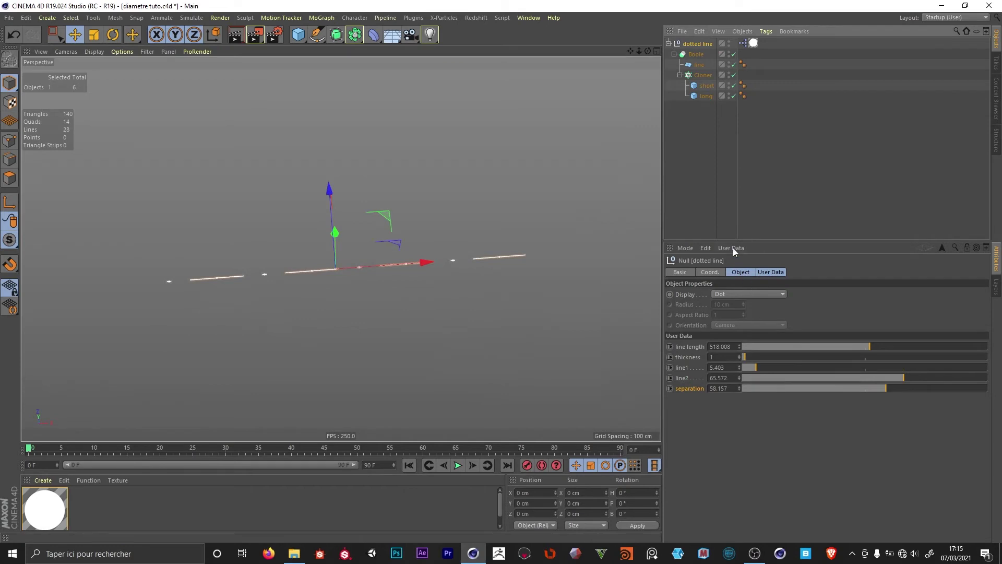
# - Add a user data entry named anim above line length, as a percent Float Slider with a 0.001 % step
pyautogui.click(733, 248)
pyautogui.click(753, 270)
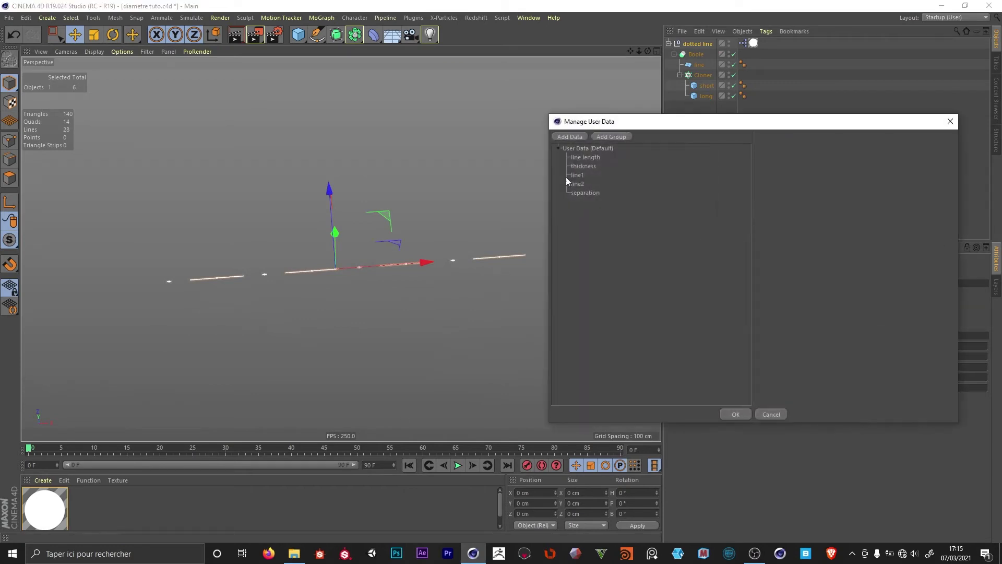
pyautogui.click(570, 137)
pyautogui.moveTo(578, 205); pyautogui.dragTo(579, 156)
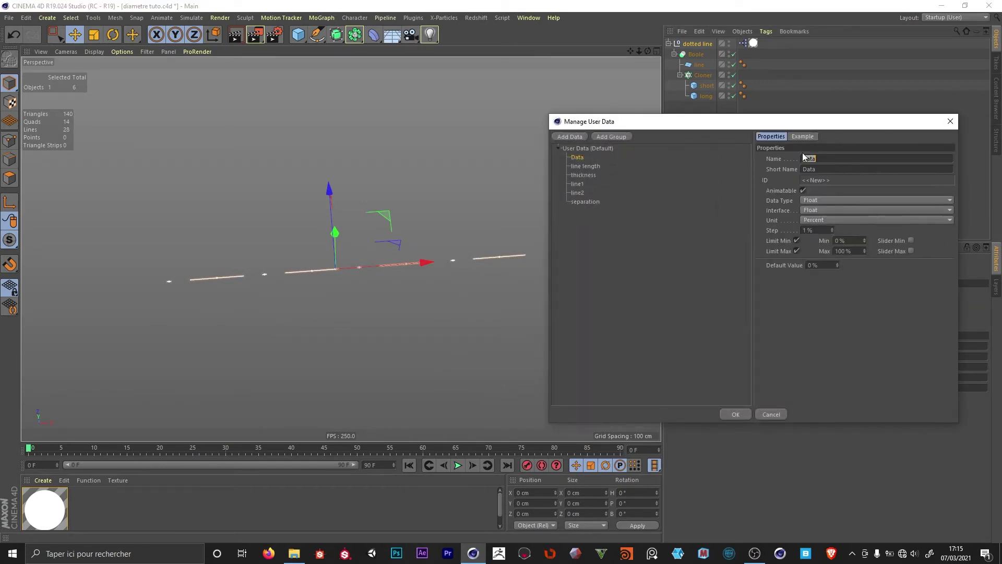
pyautogui.write('anim')
pyautogui.click(844, 210)
pyautogui.click(856, 231)
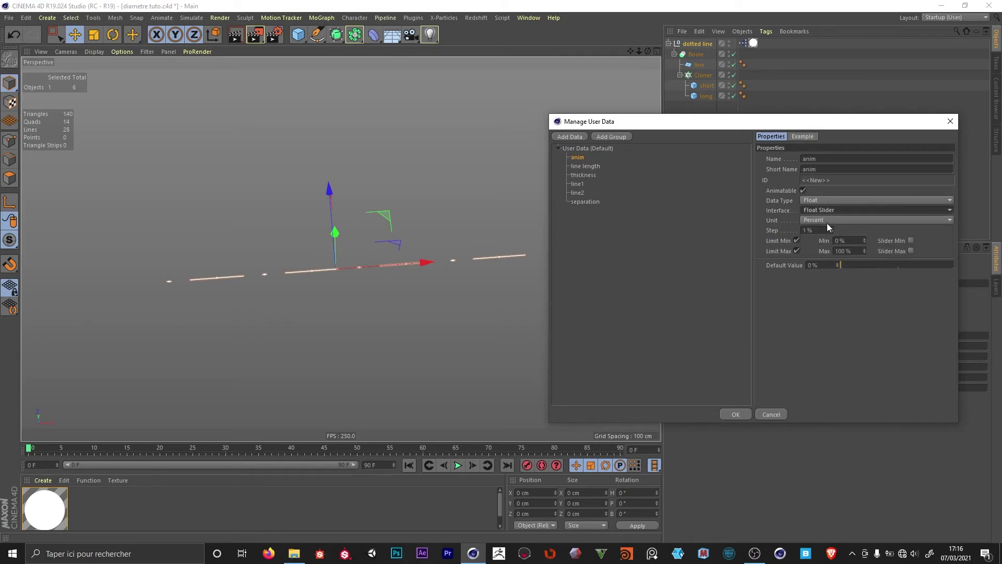
pyautogui.doubleClick(805, 228)
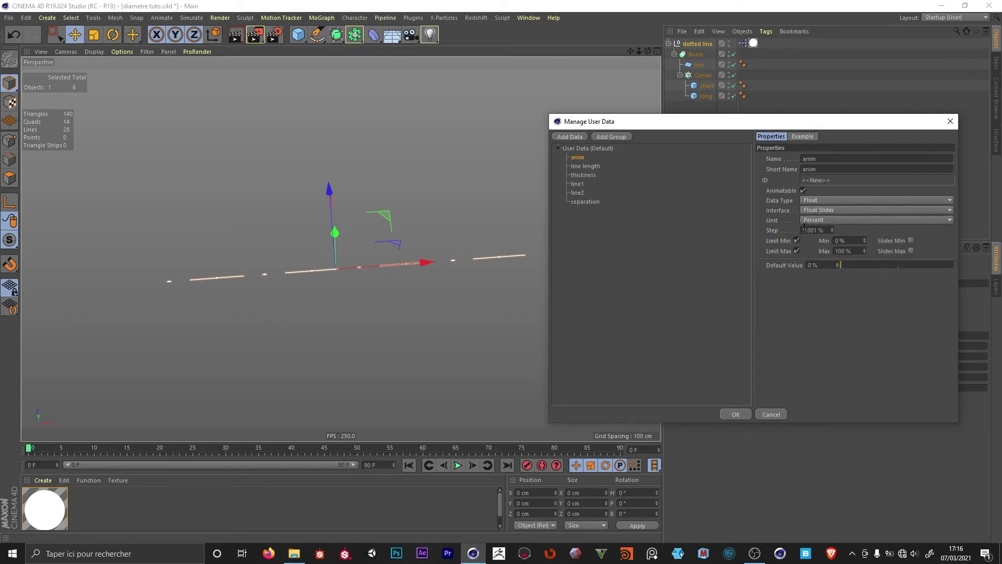
pyautogui.click(736, 414)
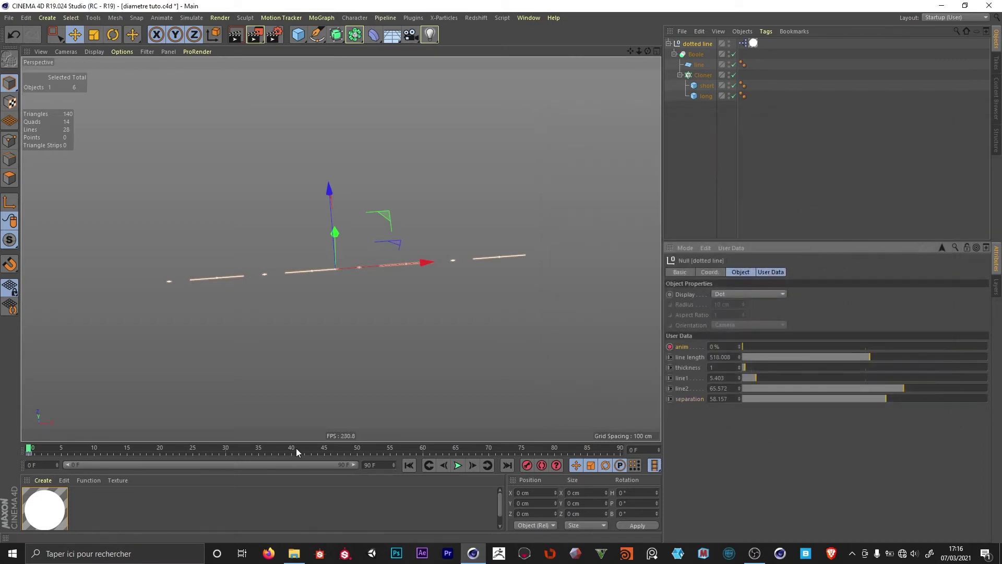
# - Move the timeline to frame 25 and set the project's frame rate to 25 FPS
pyautogui.moveTo(227, 447); pyautogui.dragTo(193, 455)
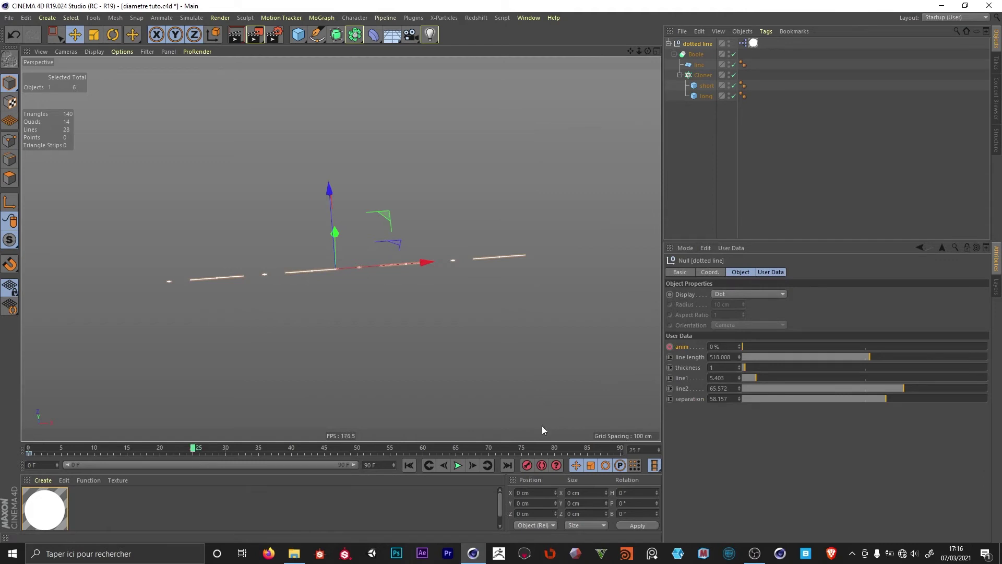
pyautogui.click(350, 387)
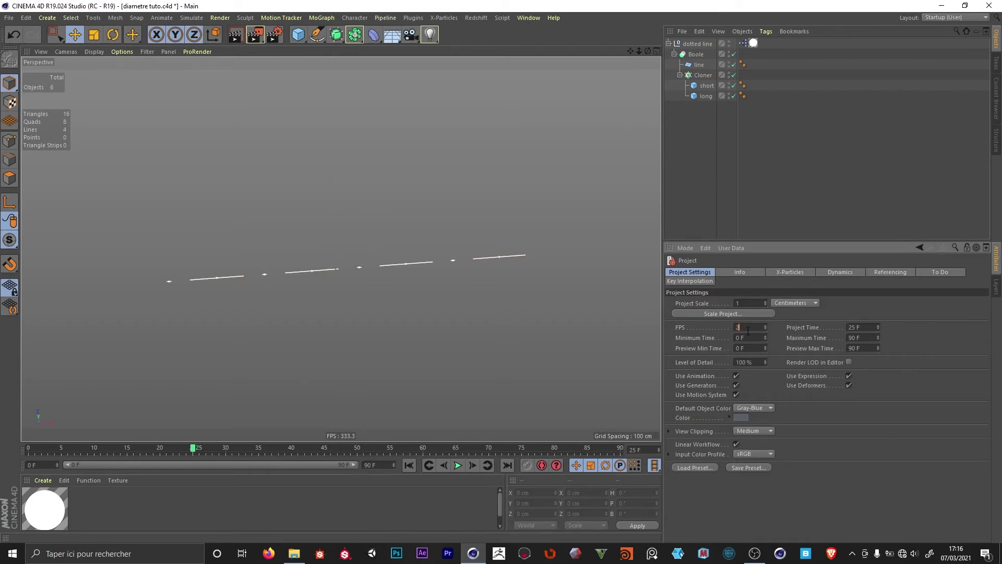
pyautogui.write('25')
pyautogui.press('Return')
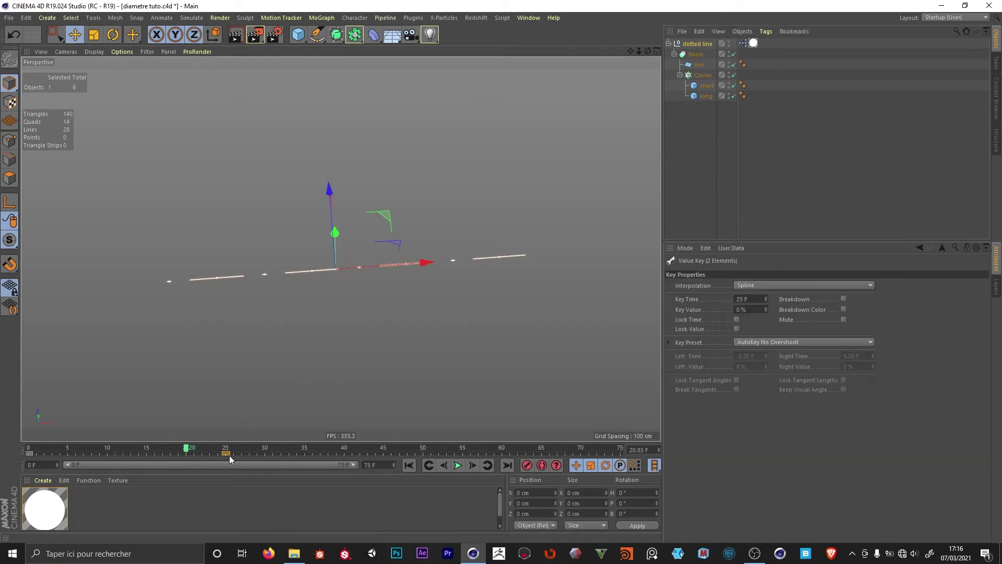
# - Show the F-curve of the anim parameter and set both of its keyframes to linear interpolation
pyautogui.rightClick(682, 347)
pyautogui.moveTo(737, 352)
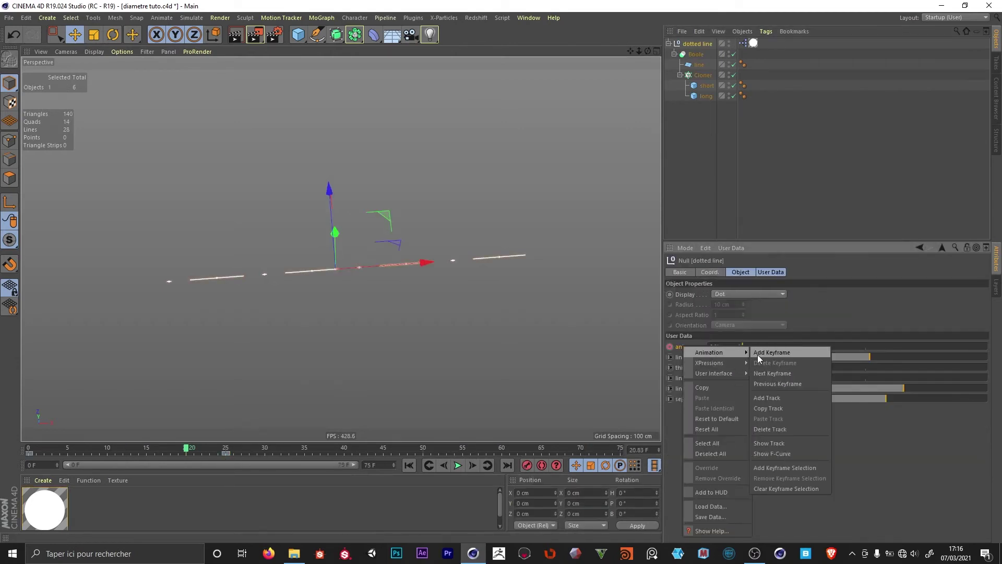
pyautogui.click(769, 454)
pyautogui.moveTo(587, 214); pyautogui.dragTo(152, 320)
pyautogui.click(311, 125)
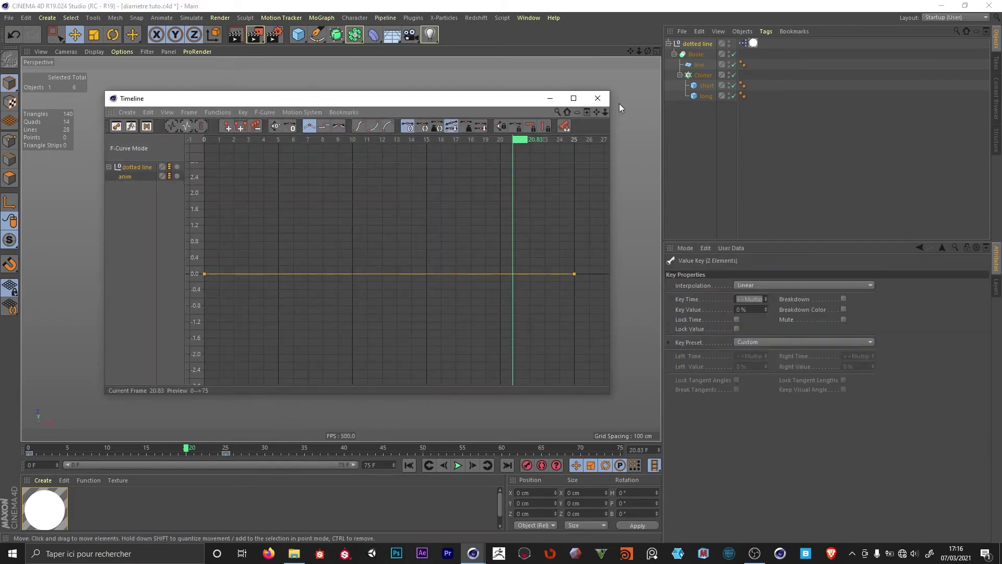
pyautogui.click(597, 98)
# - In the null's XPresso, give the lower dotted line node the same green title color as the upper dotted line node
pyautogui.doubleClick(742, 44)
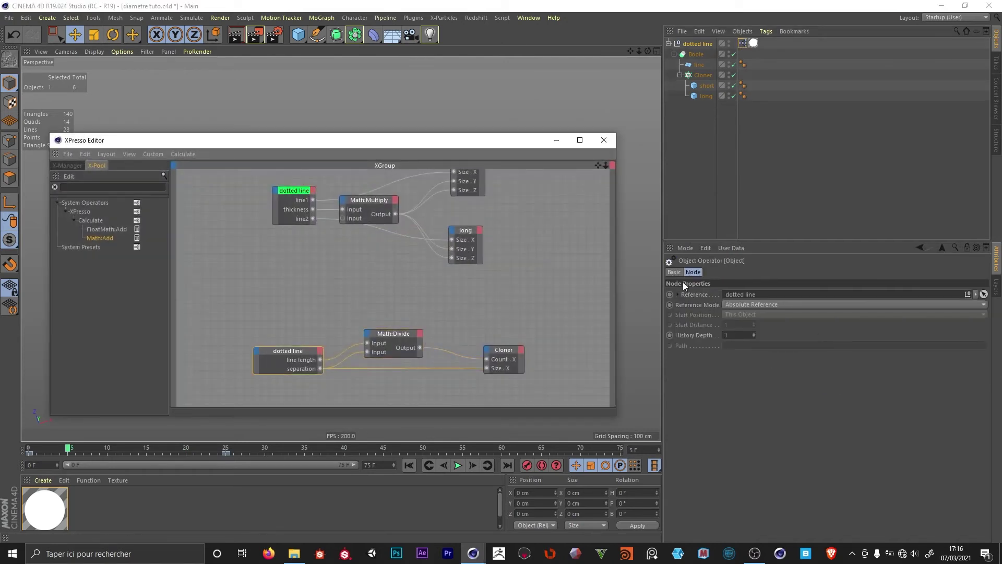
pyautogui.click(674, 272)
pyautogui.click(714, 315)
pyautogui.click(796, 298)
pyautogui.click(294, 188)
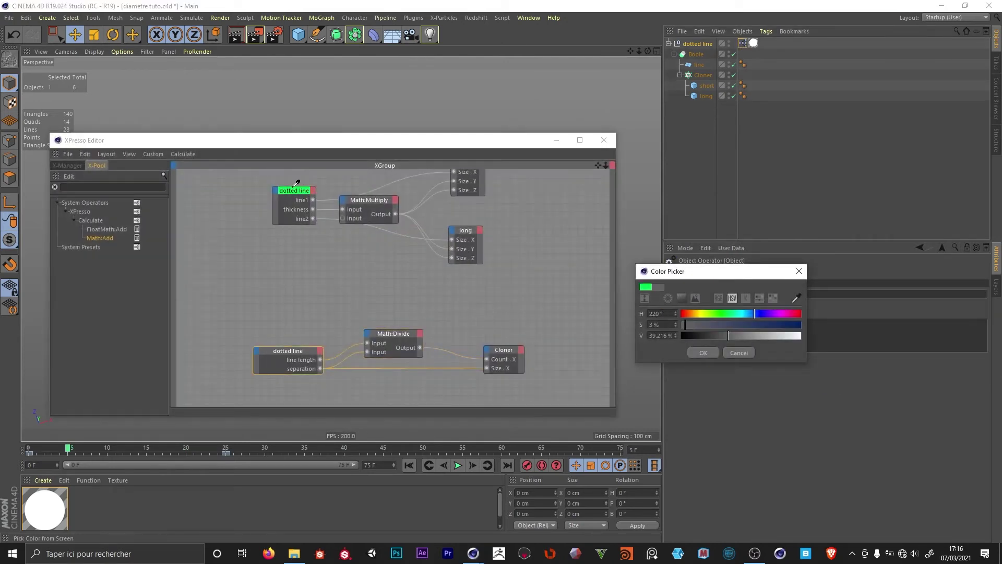
pyautogui.click(703, 352)
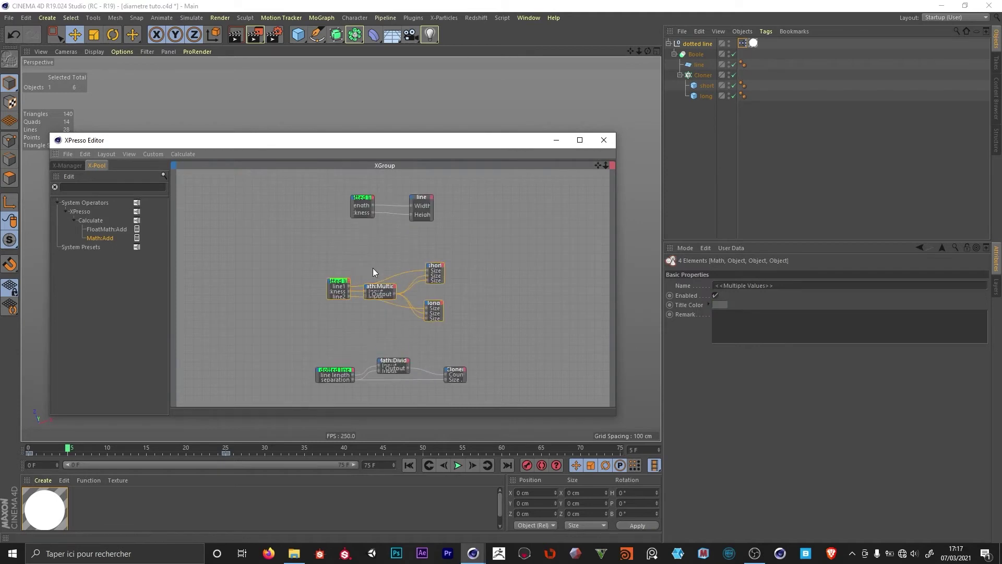
# - Move the three XPresso node groups closer together and line them up, leaving free space above them
pyautogui.moveTo(279, 239); pyautogui.dragTo(510, 346)
pyautogui.moveTo(337, 285); pyautogui.dragTo(338, 253)
pyautogui.moveTo(301, 349); pyautogui.dragTo(470, 389)
pyautogui.moveTo(398, 364); pyautogui.dragTo(409, 301)
pyautogui.moveTo(287, 179); pyautogui.dragTo(424, 214)
pyautogui.moveTo(367, 201); pyautogui.dragTo(347, 202)
pyautogui.click(550, 221)
pyautogui.moveTo(550, 221); pyautogui.dragTo(568, 291)
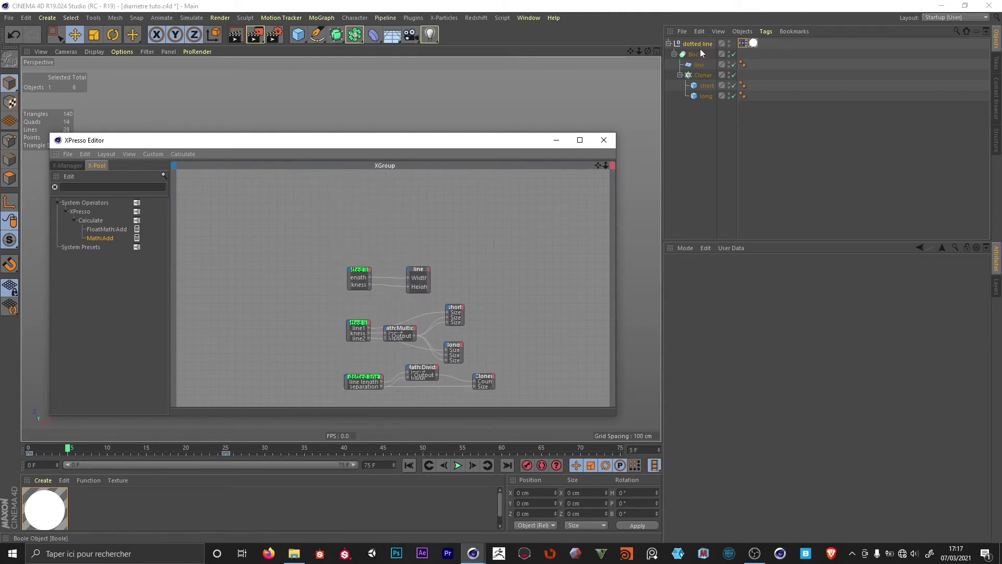
# - Add another dotted line object node above the existing groups and color its title with the same green
pyautogui.moveTo(700, 45); pyautogui.dragTo(376, 204)
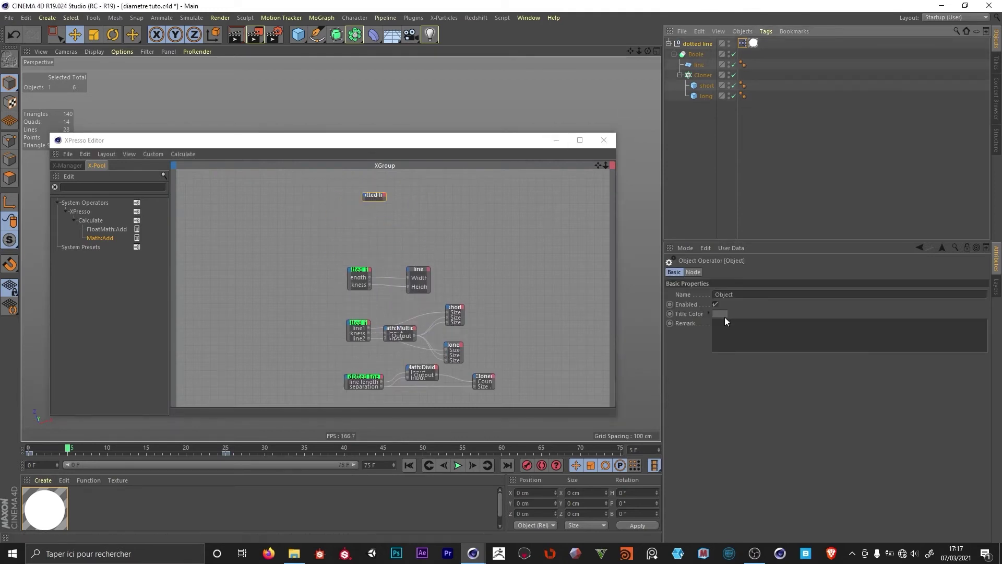
pyautogui.click(720, 313)
pyautogui.click(797, 295)
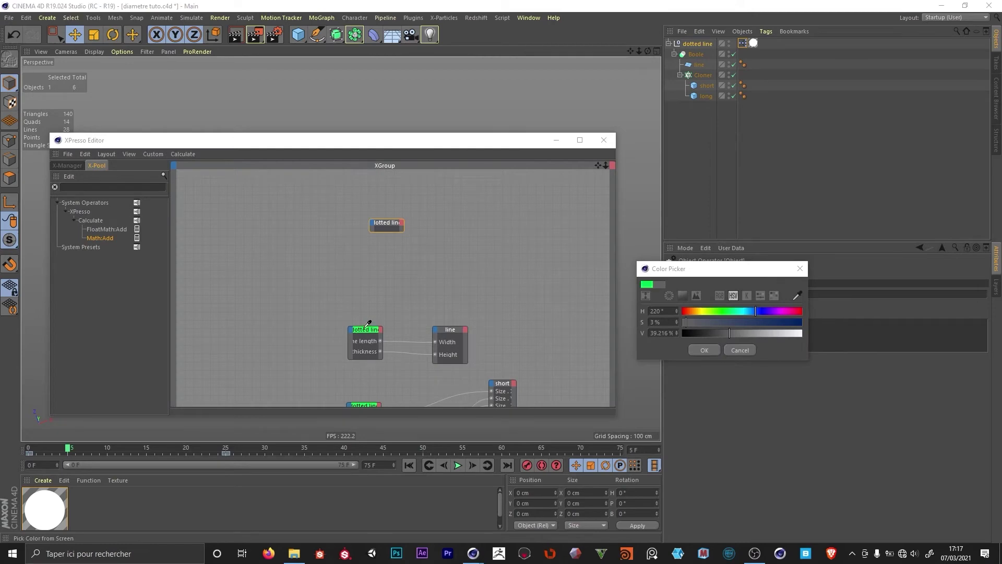
pyautogui.click(364, 327)
pyautogui.click(708, 348)
pyautogui.moveTo(475, 251); pyautogui.dragTo(457, 273)
# - Add anim and line length output ports to the new dotted line node
pyautogui.click(697, 43)
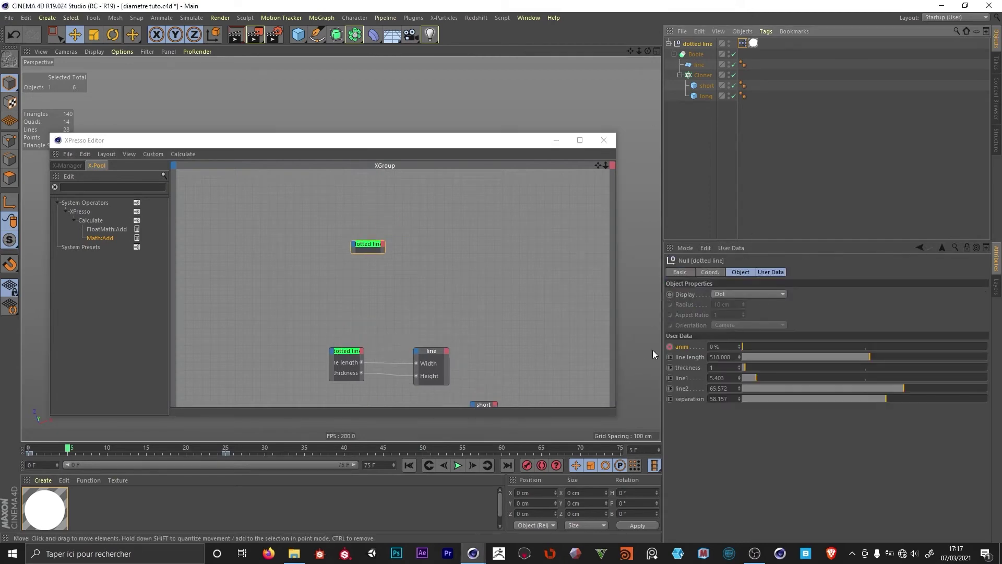
pyautogui.moveTo(678, 347); pyautogui.dragTo(376, 247)
pyautogui.click(331, 267)
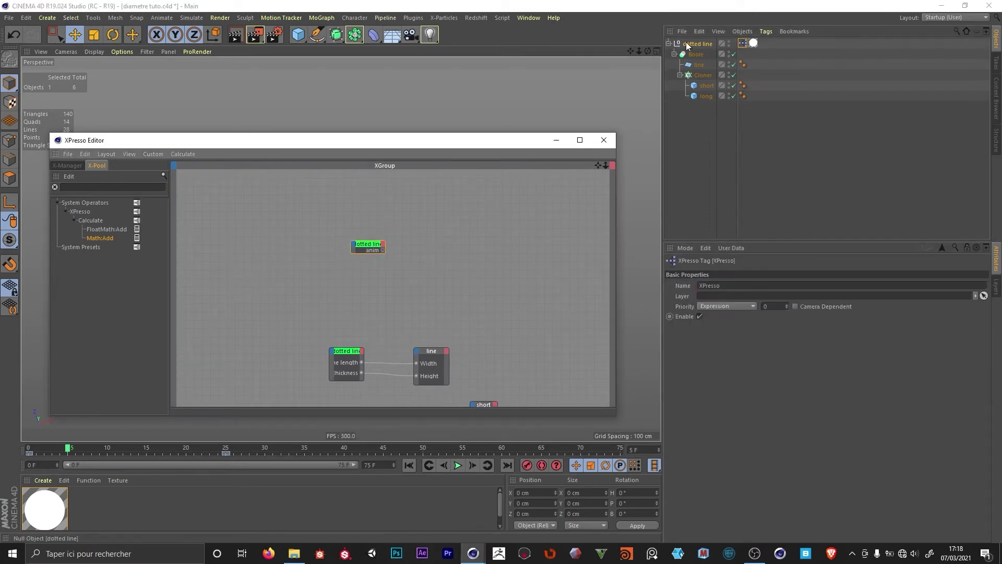
pyautogui.click(687, 46)
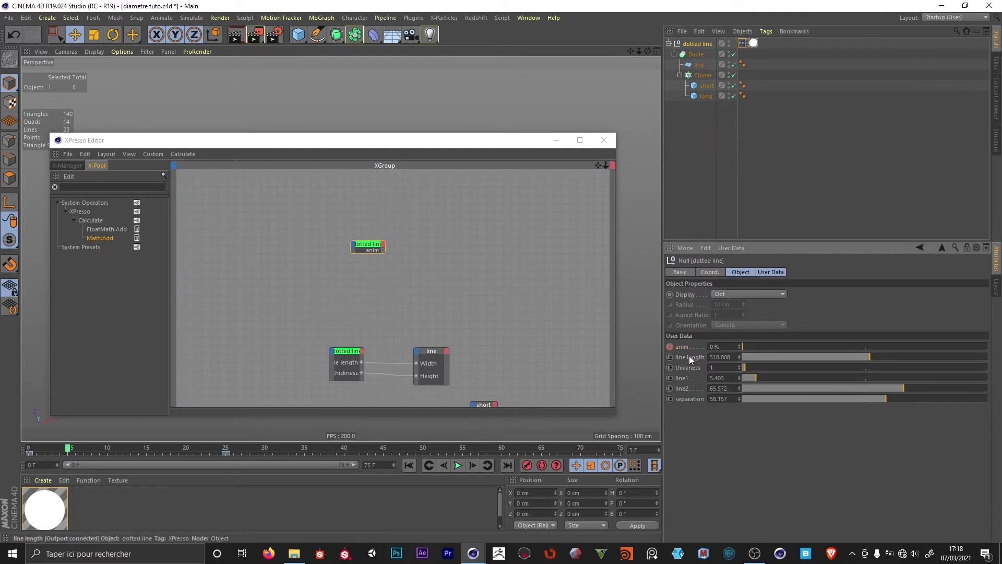
pyautogui.moveTo(689, 356); pyautogui.dragTo(385, 253)
# - Add a Range Mapper node beside the new dotted line node and set its title color to blue (H 202°, S 100 %, V 100 %)
pyautogui.click(96, 183)
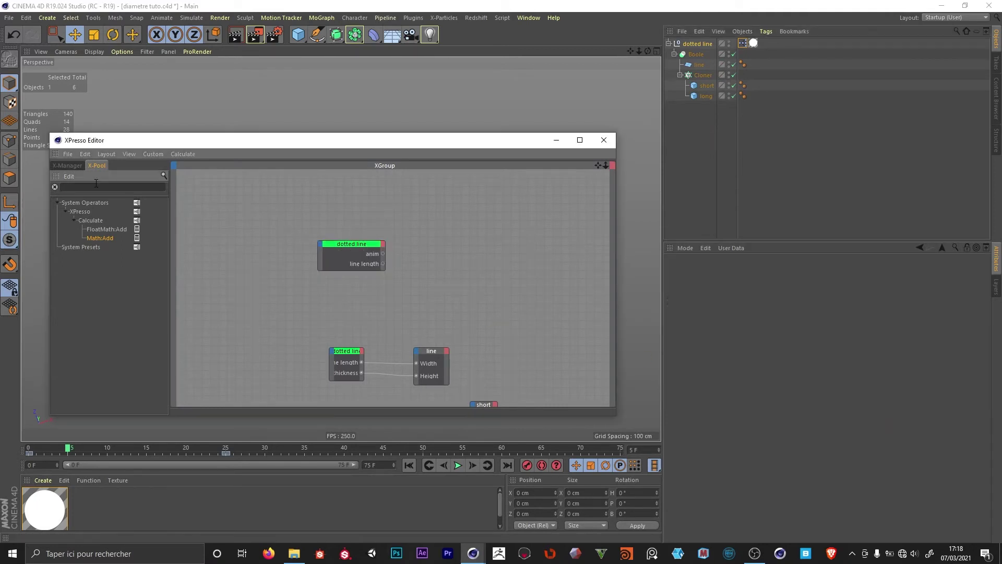
pyautogui.write('range')
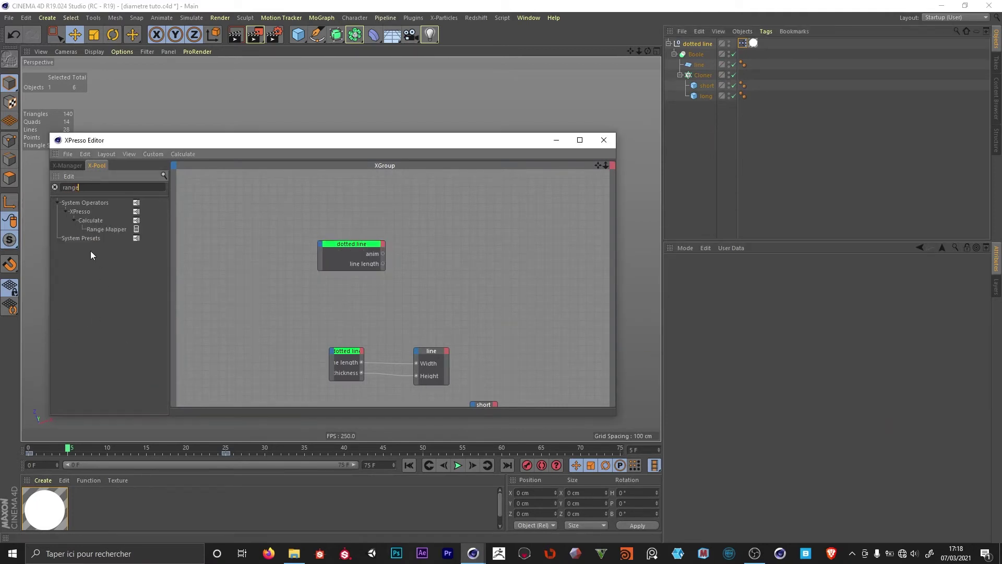
pyautogui.moveTo(106, 229); pyautogui.dragTo(458, 220)
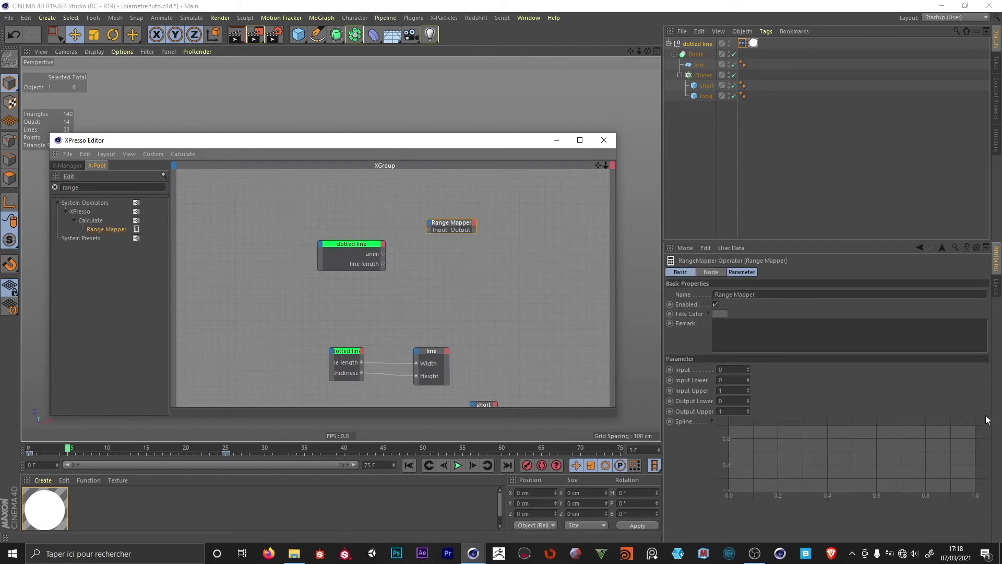
pyautogui.click(719, 313)
pyautogui.click(752, 312)
pyautogui.moveTo(757, 323); pyautogui.dragTo(799, 323)
pyautogui.click(791, 335)
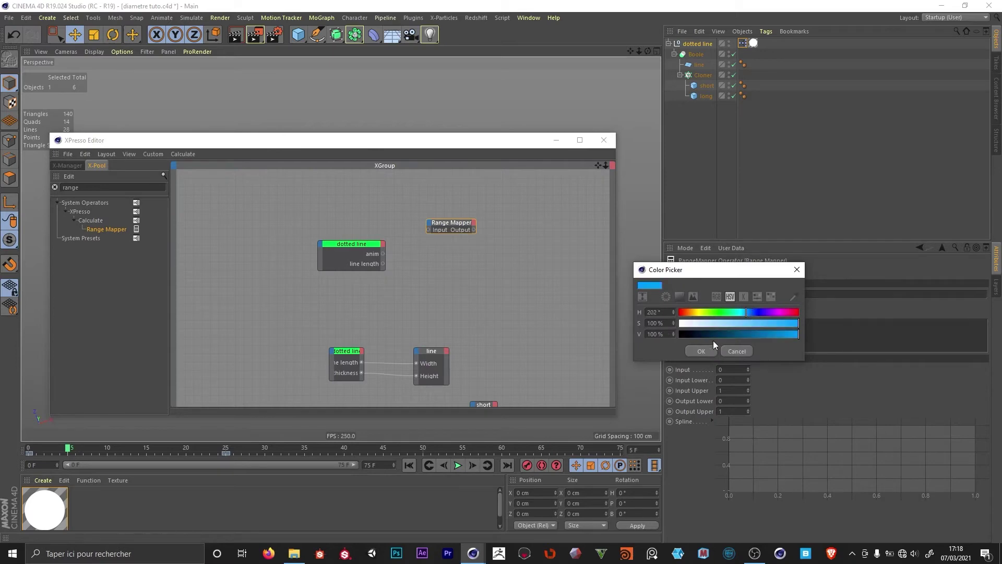
pyautogui.click(701, 351)
# - Wire anim to the Range Mapper's input and add a node for the line plane with a Position input port
pyautogui.moveTo(383, 254); pyautogui.dragTo(429, 230)
pyautogui.moveTo(698, 65); pyautogui.dragTo(488, 289)
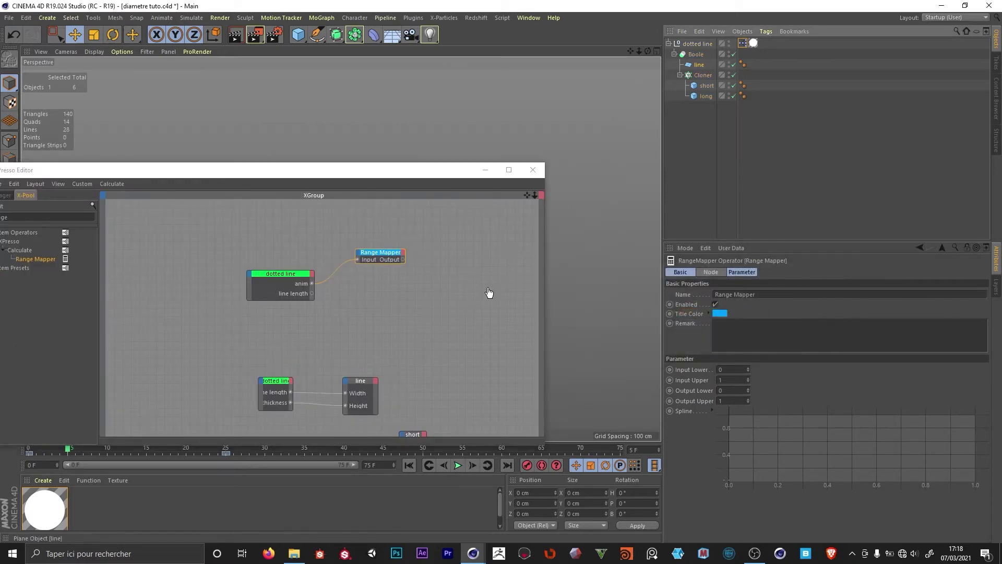
pyautogui.click(704, 64)
pyautogui.click(697, 272)
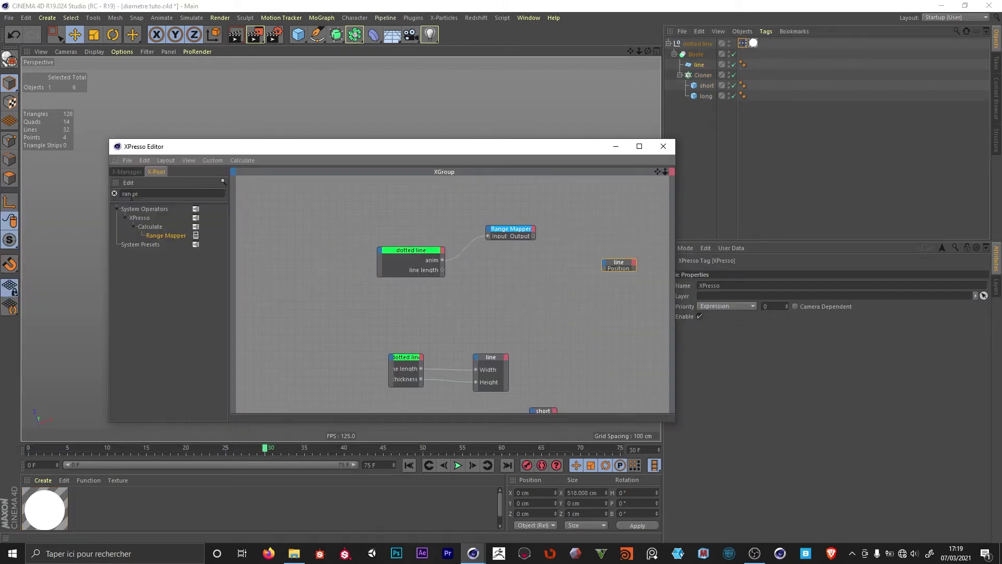
# - Add a Math node and wire the Range Mapper's output and the line length into its two inputs
pyautogui.doubleClick(130, 194)
pyautogui.write('math')
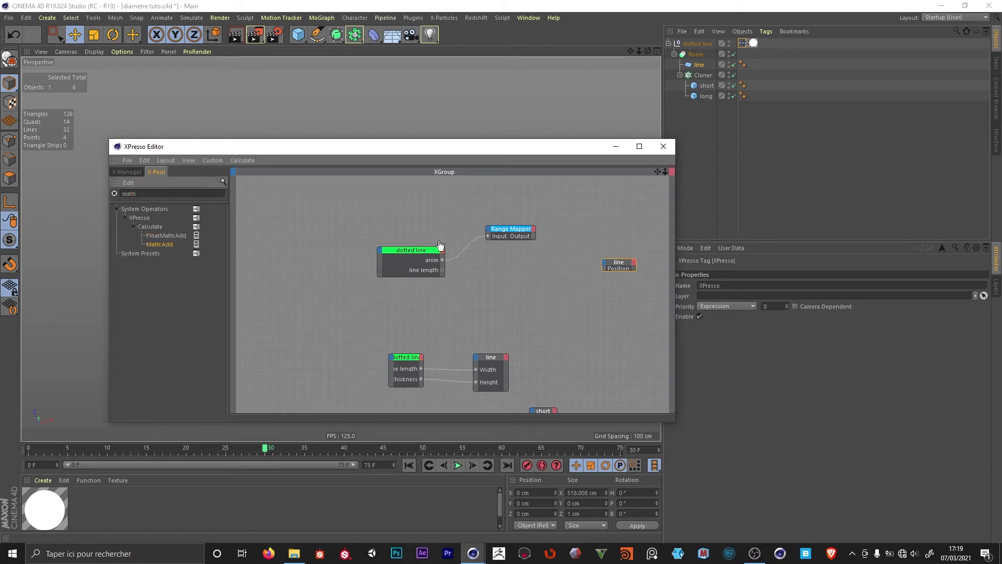
pyautogui.moveTo(439, 241); pyautogui.dragTo(555, 251)
pyautogui.moveTo(521, 230); pyautogui.dragTo(503, 231)
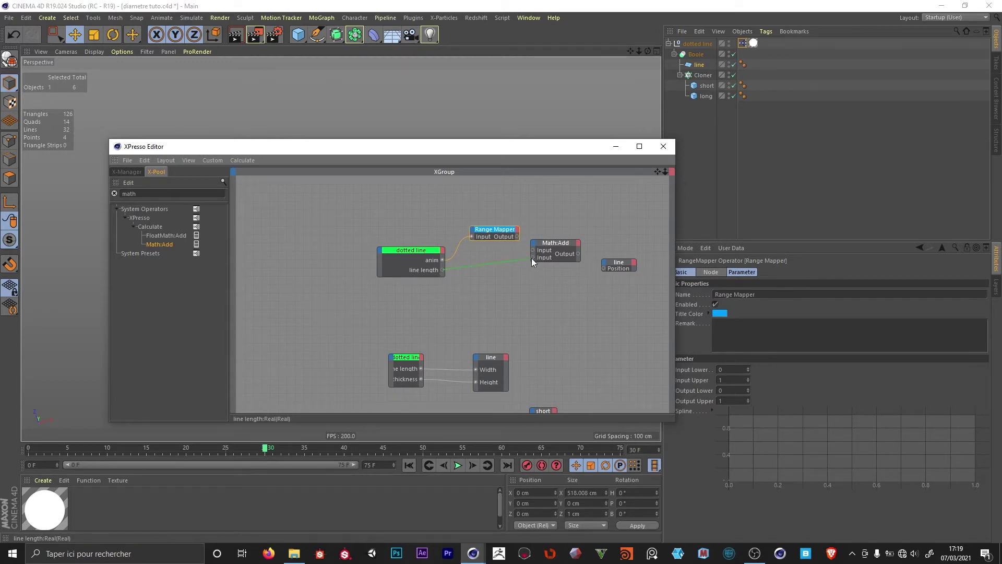
pyautogui.moveTo(532, 258); pyautogui.dragTo(531, 258)
# - Set the Math node's function to Multiply and wire its output to the line node's Position
pyautogui.click(697, 276)
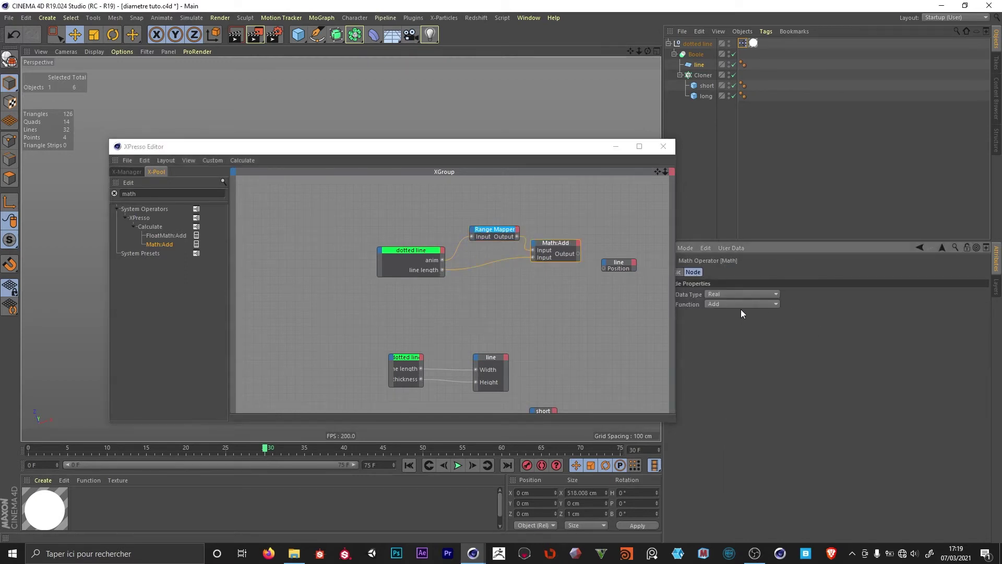
pyautogui.click(740, 307)
pyautogui.click(739, 337)
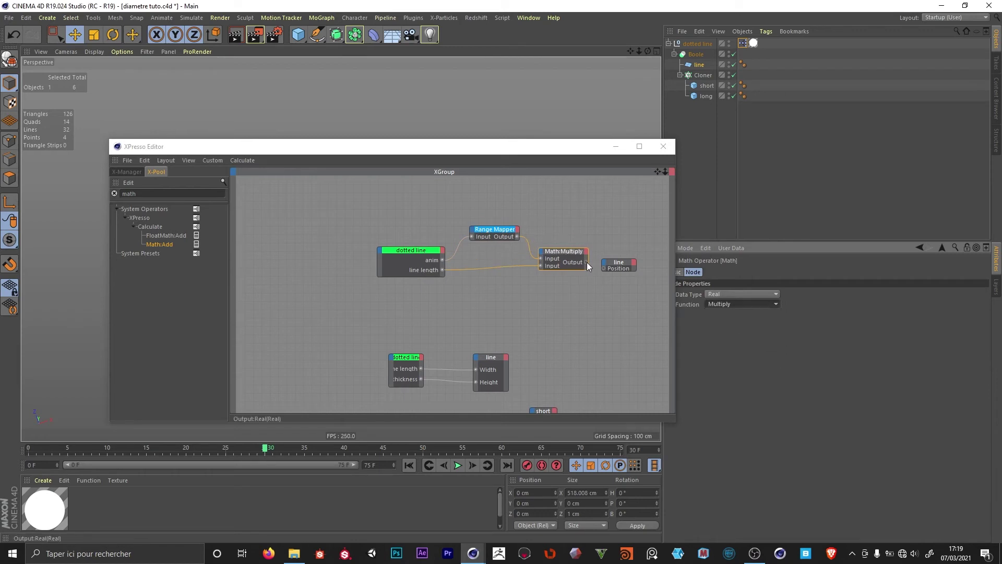
pyautogui.moveTo(586, 262)
pyautogui.mouseDown()
pyautogui.moveTo(586, 299)
pyautogui.moveTo(604, 268)
pyautogui.mouseUp()
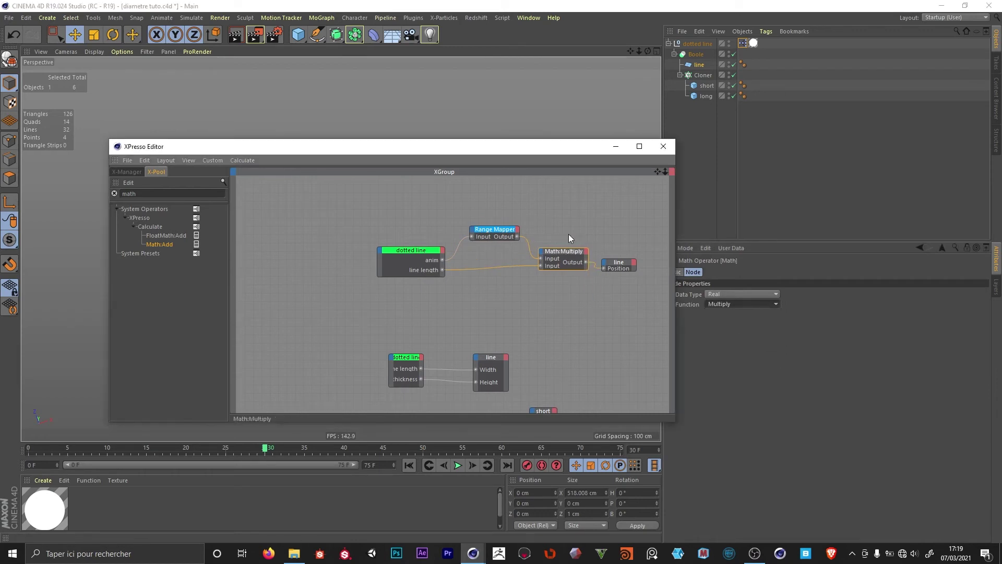
# - Play the animation from the first frame to check the line's growth, with the XPresso Editor out of the way
pyautogui.moveTo(541, 149); pyautogui.dragTo(522, 500)
pyautogui.click(714, 179)
pyautogui.click(409, 465)
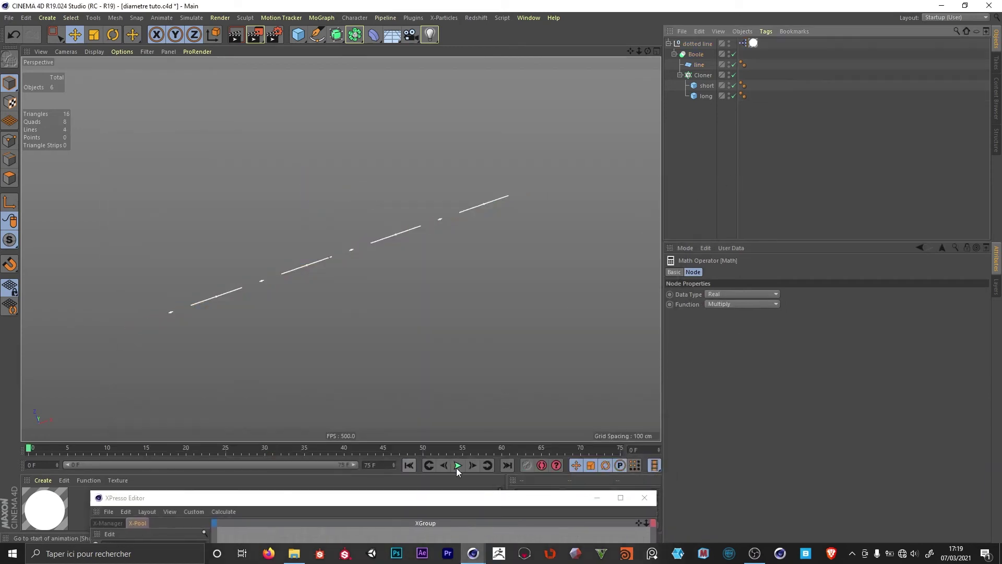
pyautogui.click(458, 465)
pyautogui.click(699, 64)
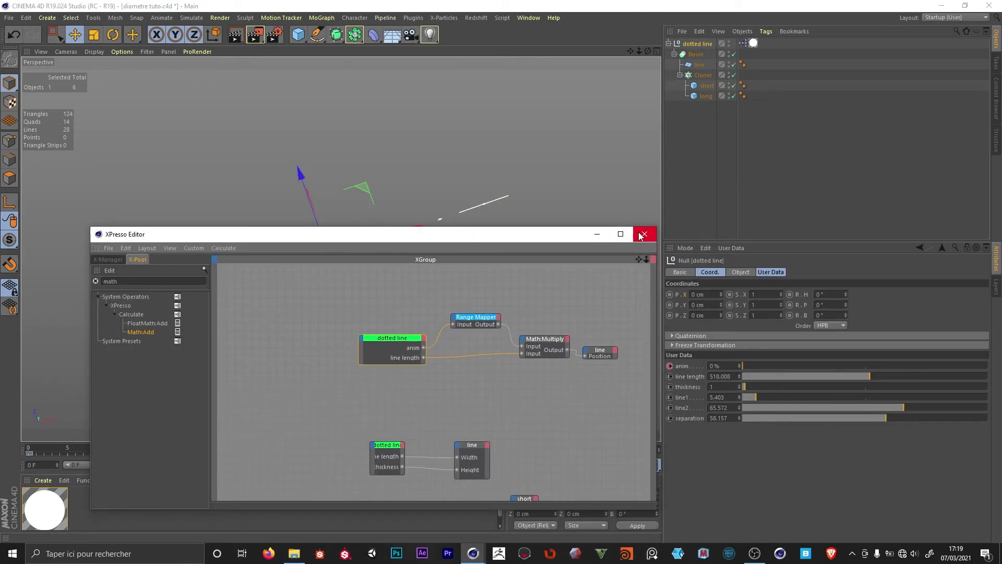
pyautogui.click(643, 234)
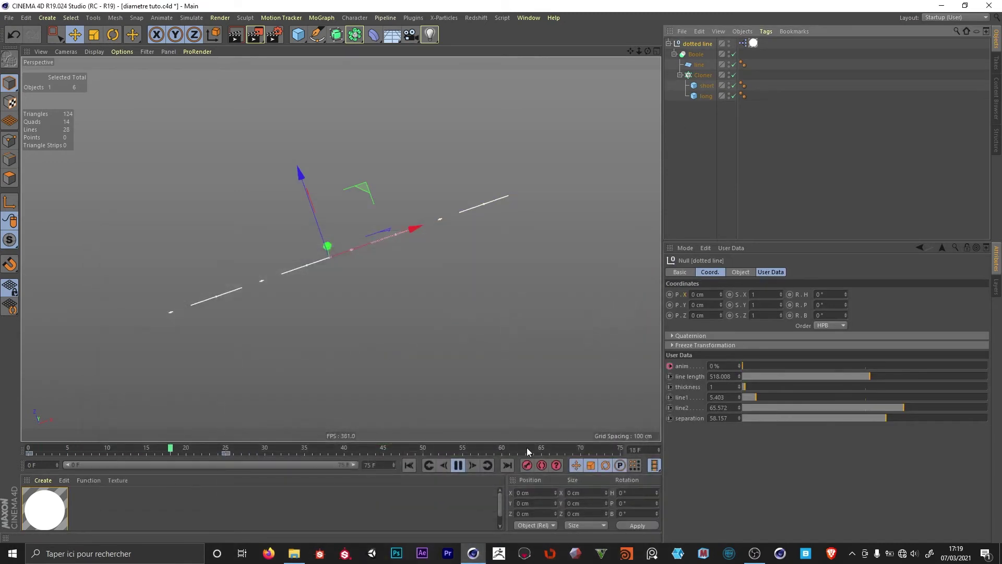
pyautogui.click(458, 465)
# - Keyframe anim at 100 % on frame 25 and play back the animation
pyautogui.click(225, 450)
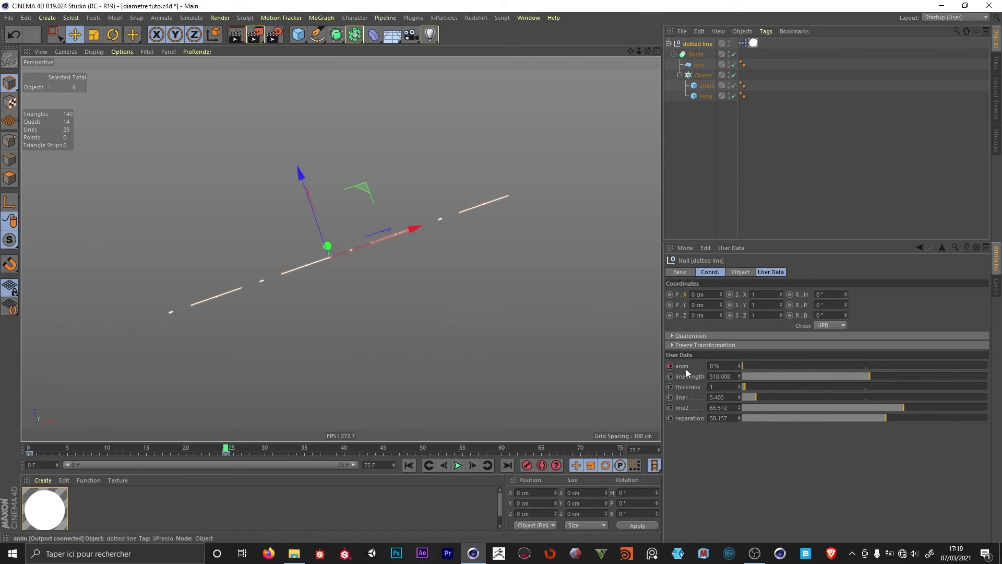
pyautogui.click(728, 366)
pyautogui.write('100')
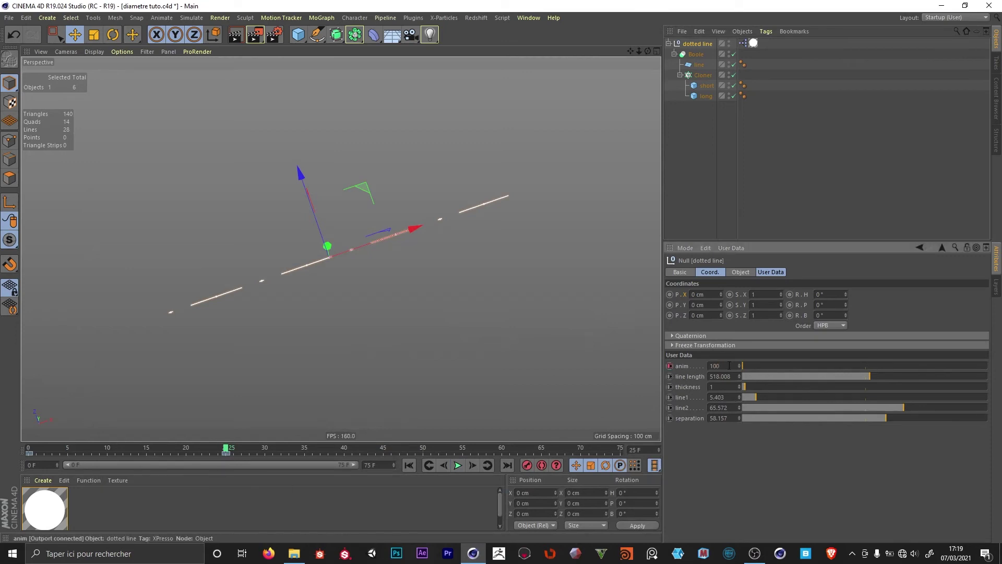
pyautogui.press('Return')
pyautogui.keyDown('ctrl'); pyautogui.click(670, 366); pyautogui.keyUp('ctrl')
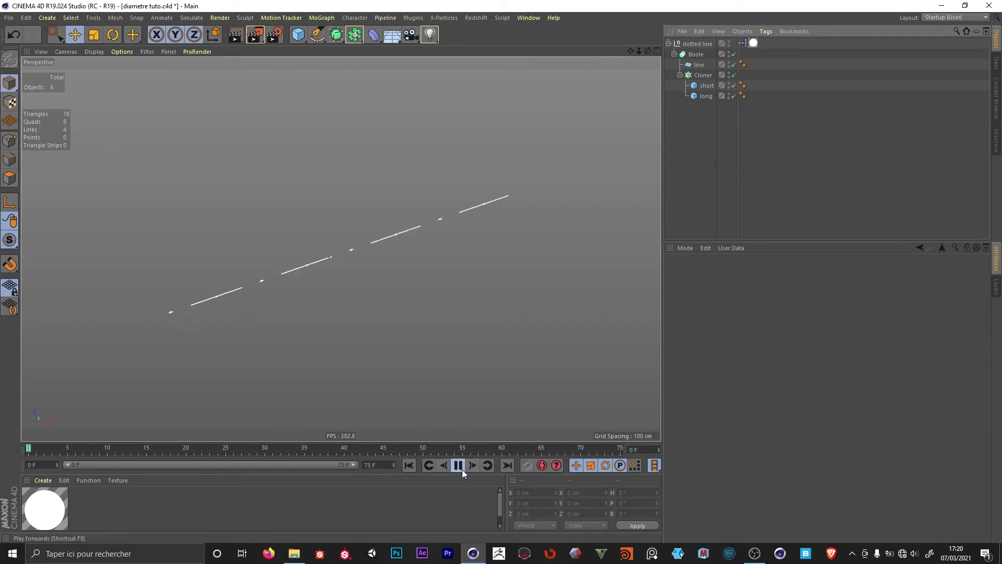
pyautogui.click(462, 469)
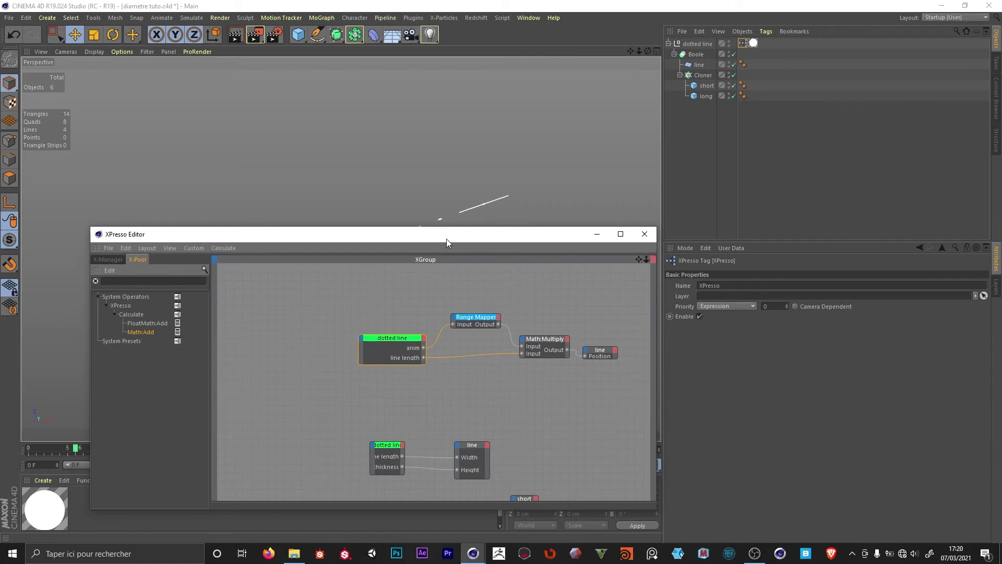
# - Duplicate the Multiply node, feed it the first Multiply's output and the line length, and wire its output to the line's Position
pyautogui.moveTo(446, 239); pyautogui.dragTo(365, 181)
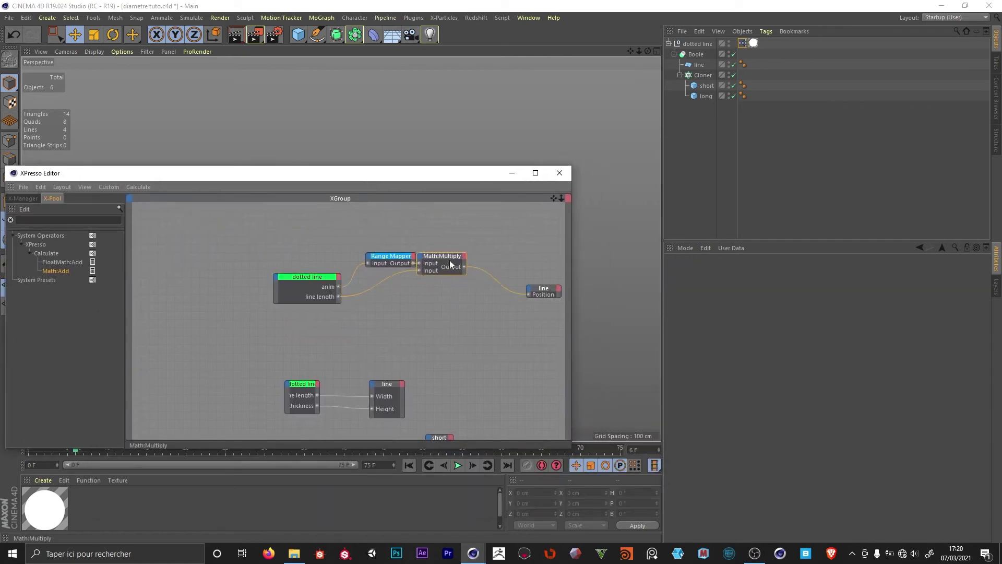
pyautogui.moveTo(450, 260); pyautogui.dragTo(487, 290)
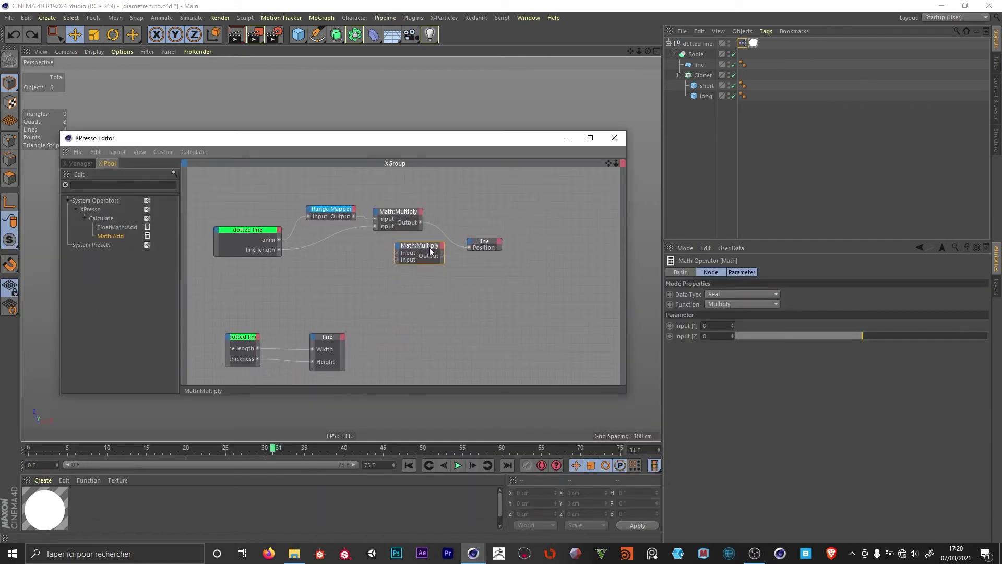
pyautogui.moveTo(429, 246); pyautogui.dragTo(443, 221)
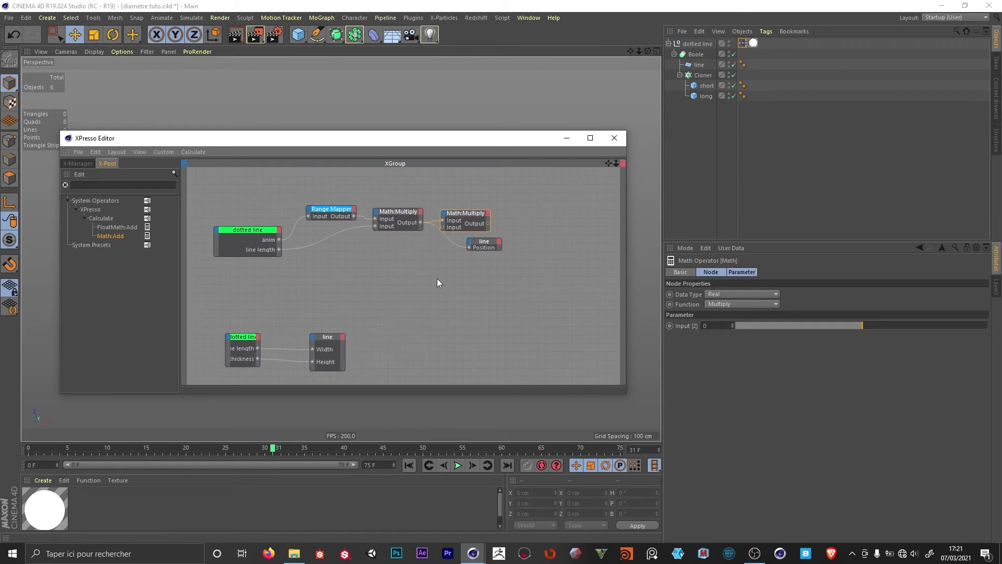
pyautogui.moveTo(280, 249); pyautogui.dragTo(566, 243)
pyautogui.moveTo(458, 242); pyautogui.dragTo(496, 233)
pyautogui.moveTo(499, 243); pyautogui.dragTo(551, 248)
# - Set the duplicated Math node's function to Subtract and play the animation to check the line's growth
pyautogui.click(736, 304)
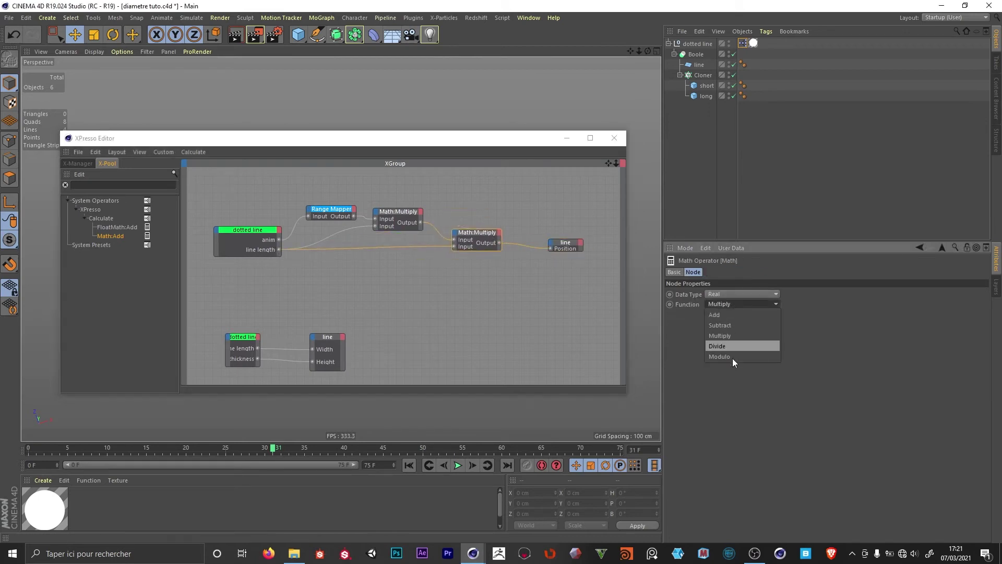
pyautogui.click(736, 328)
pyautogui.moveTo(466, 141); pyautogui.dragTo(464, 481)
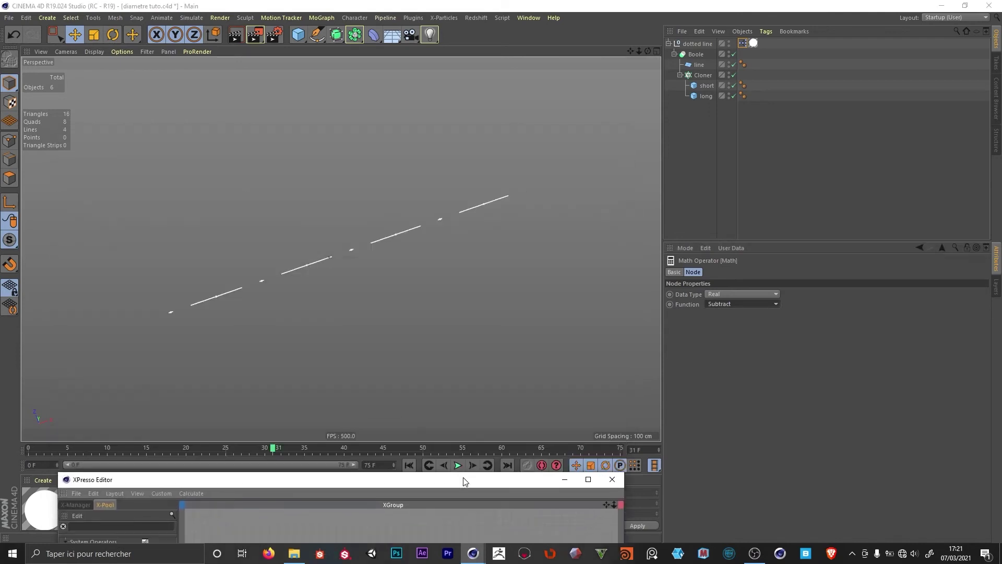
pyautogui.click(457, 465)
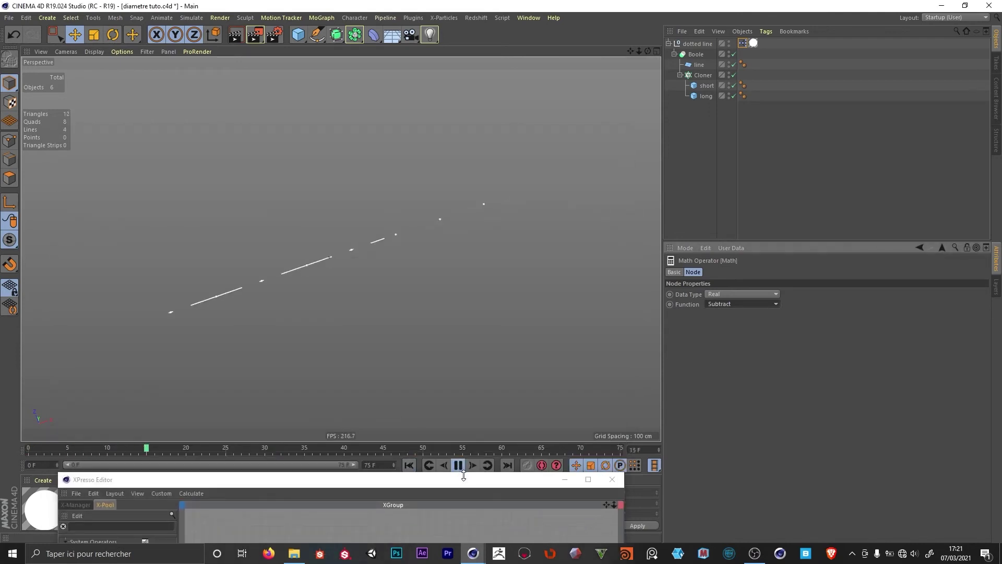
# - Stop playback, return to the first frame and place the Cloner inside a new Connect object under the Boole
pyautogui.click(459, 465)
pyautogui.click(409, 465)
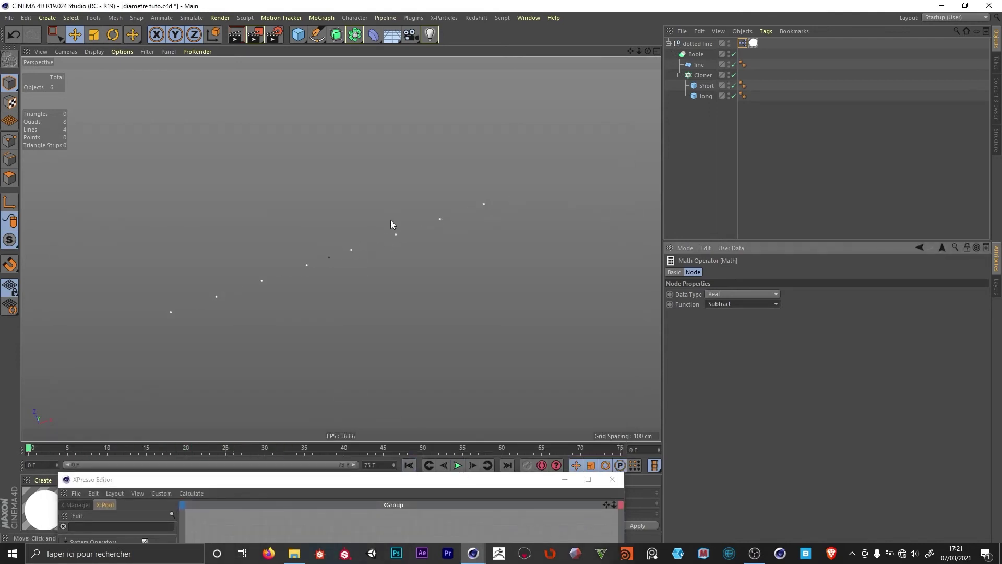
pyautogui.click(702, 75)
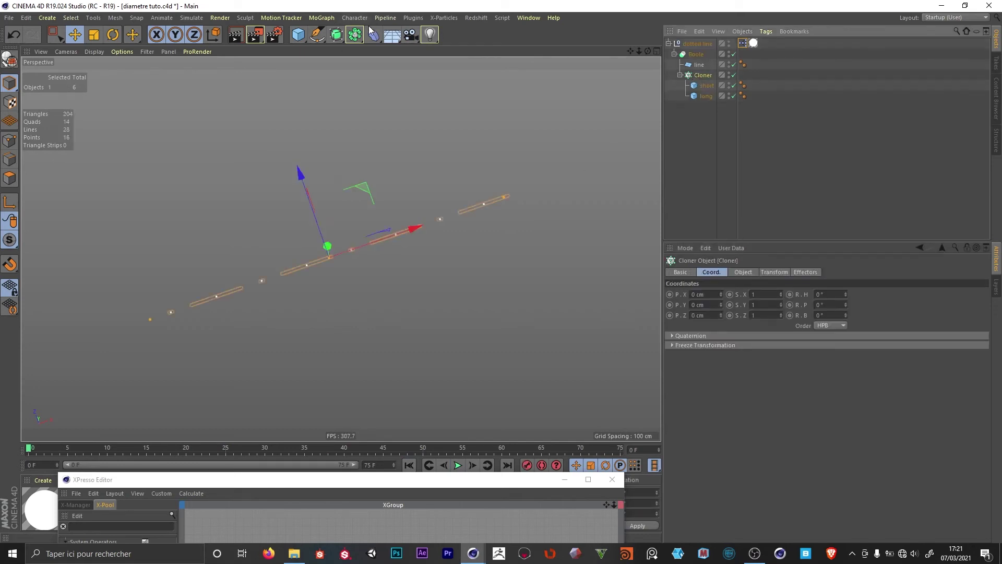
pyautogui.moveTo(336, 35); pyautogui.dragTo(495, 70)
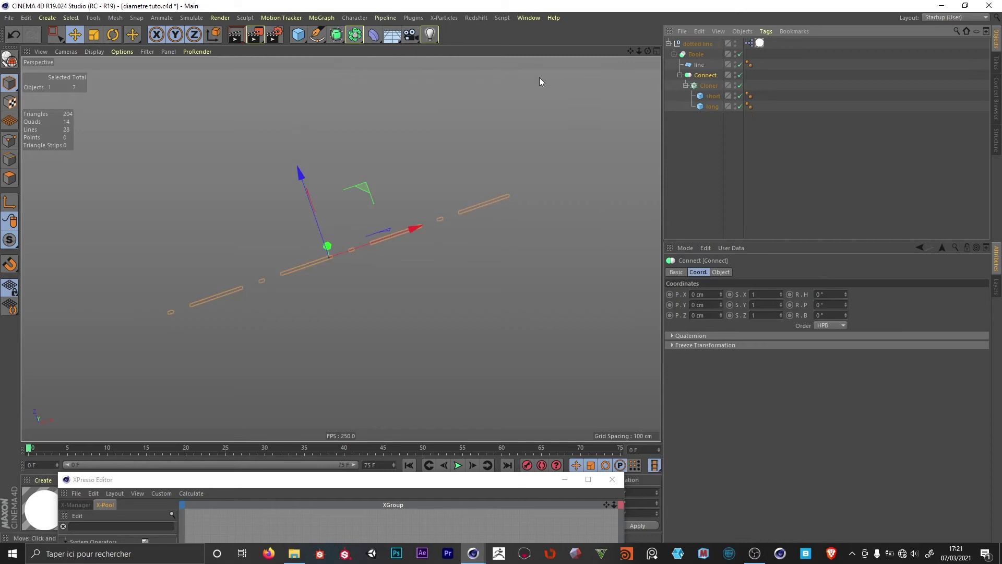
pyautogui.click(433, 171)
pyautogui.click(704, 75)
pyautogui.click(572, 209)
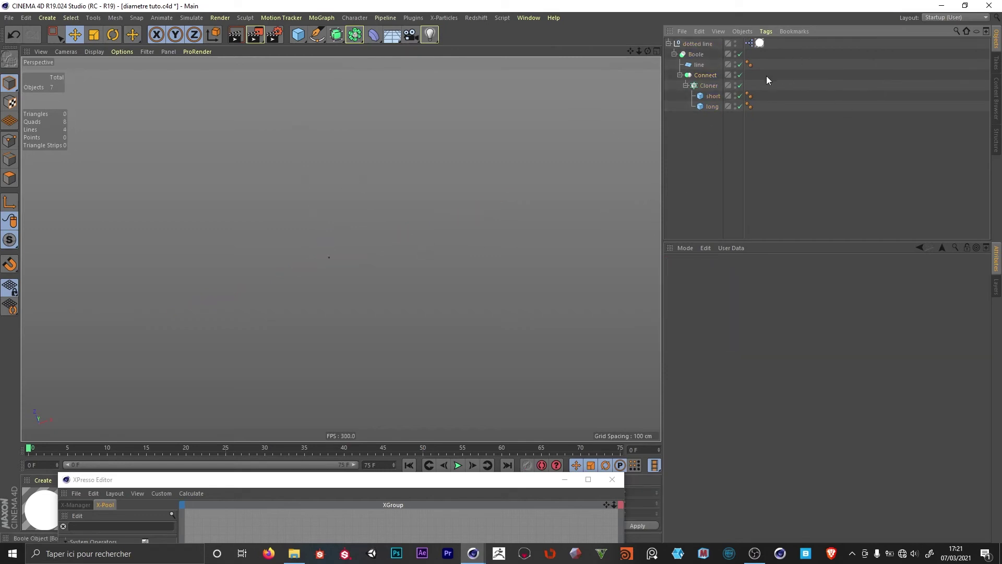
# - Shape the Range Mapper's spline to rise steeply from 0 and ease out at 1, and play the animation with the XPresso Editor closed
pyautogui.click(716, 87)
pyautogui.click(739, 74)
pyautogui.click(769, 61)
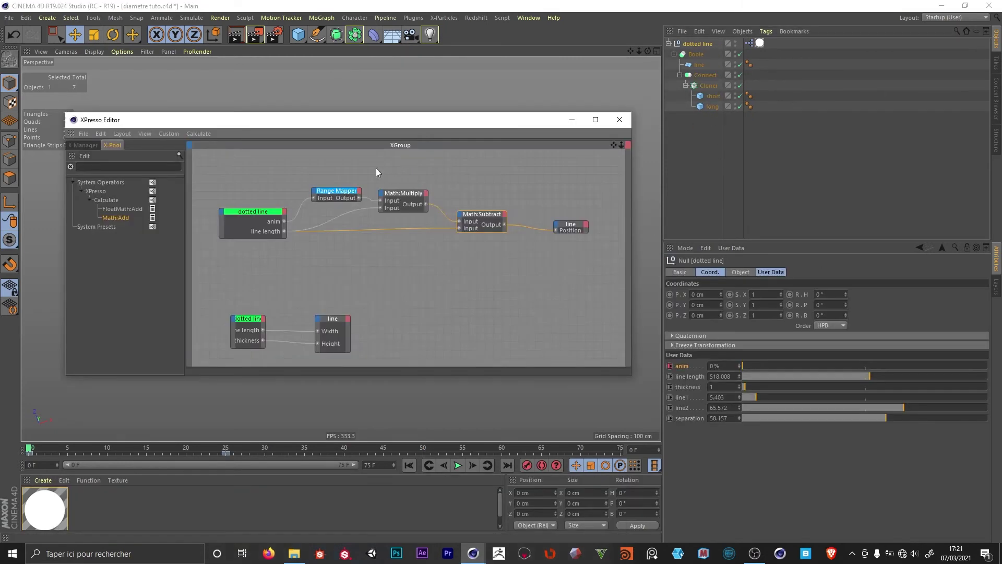
pyautogui.click(336, 191)
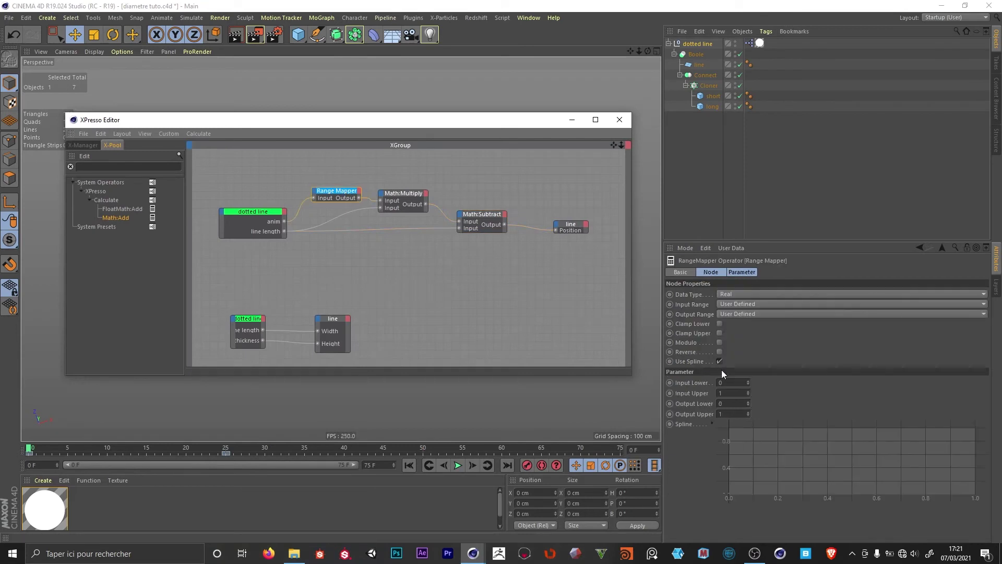
pyautogui.click(744, 465)
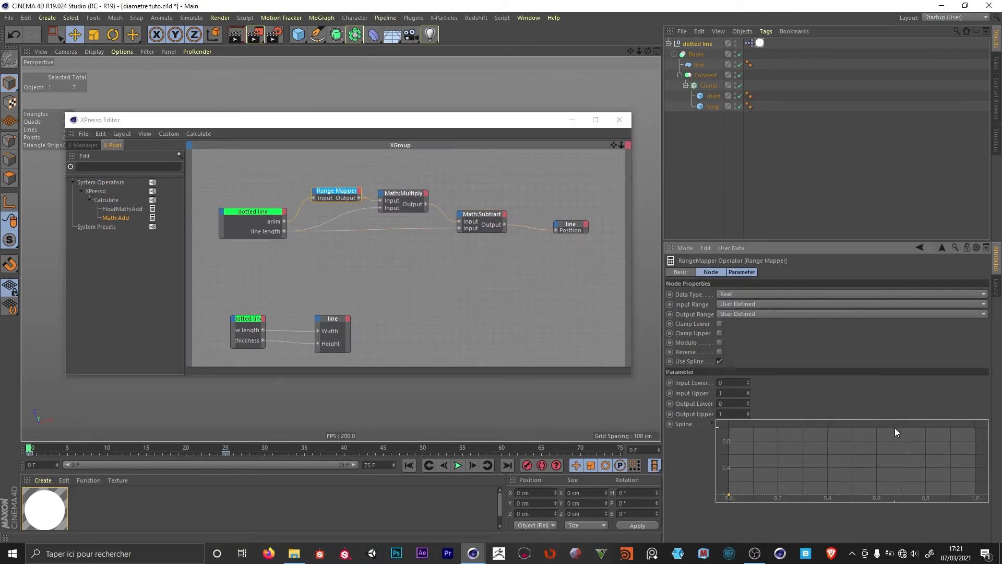
pyautogui.keyDown('ctrl'); pyautogui.click(913, 451); pyautogui.keyUp('ctrl')
pyautogui.moveTo(912, 451); pyautogui.dragTo(975, 428)
pyautogui.click(729, 494)
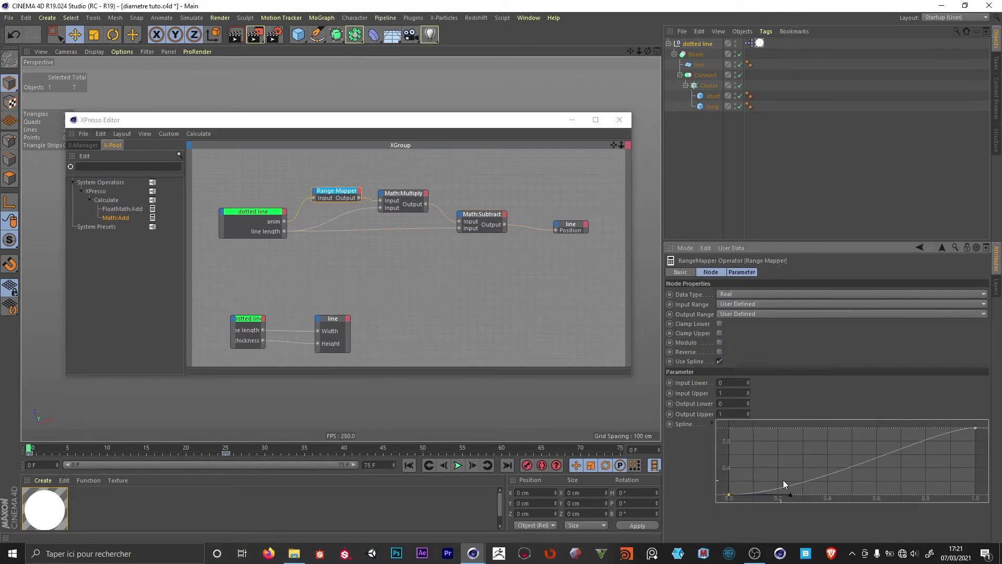
pyautogui.moveTo(792, 494); pyautogui.dragTo(774, 447)
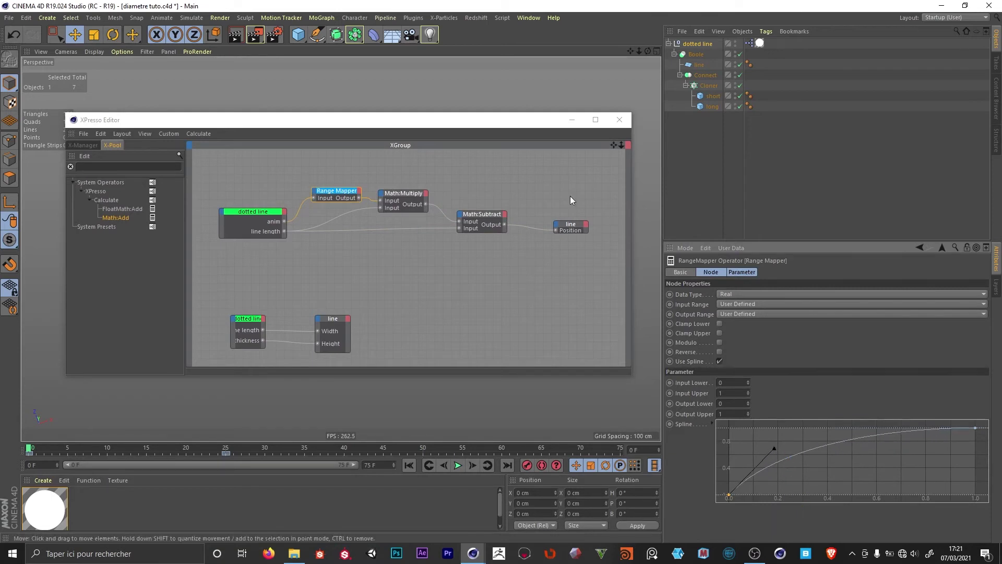
pyautogui.click(618, 121)
pyautogui.click(458, 465)
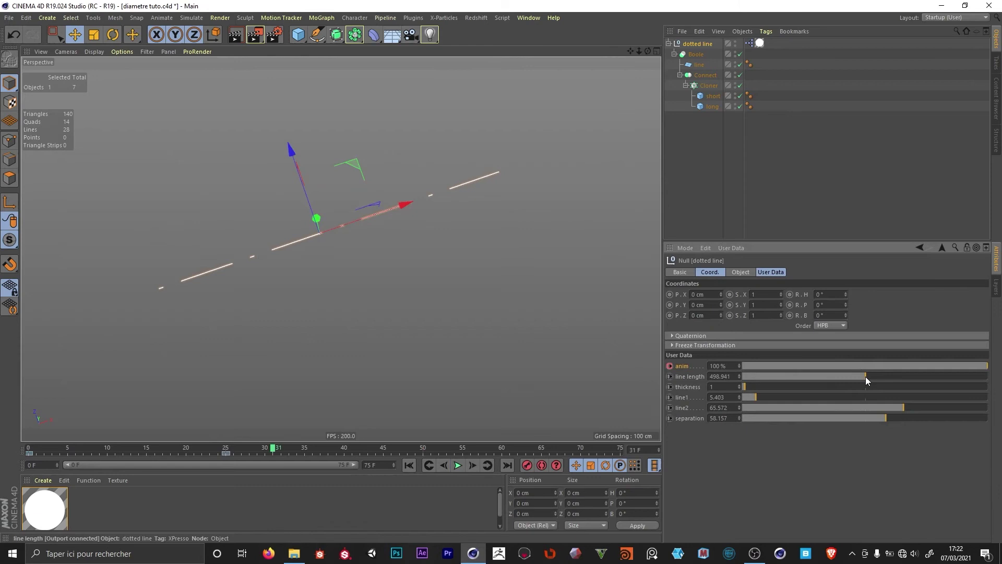
# - Adjust the dotted line's user data to a line length of 299.788, line1 of 47.987 and line2 of 6.25
pyautogui.moveTo(866, 376); pyautogui.dragTo(844, 376)
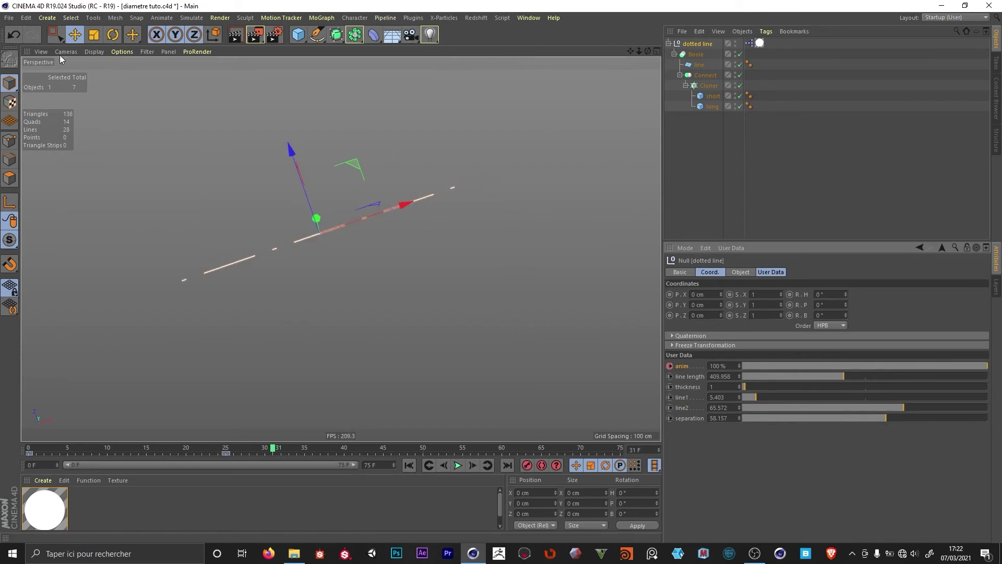
pyautogui.keyDown('alt'); pyautogui.moveTo(332, 235); pyautogui.dragTo(356, 222); pyautogui.keyUp('alt')
pyautogui.moveTo(903, 408)
pyautogui.mouseDown()
pyautogui.moveTo(848, 409)
pyautogui.moveTo(916, 408)
pyautogui.mouseUp()
pyautogui.moveTo(760, 397); pyautogui.dragTo(840, 397)
pyautogui.moveTo(835, 408); pyautogui.dragTo(759, 409)
pyautogui.moveTo(843, 376); pyautogui.dragTo(860, 397)
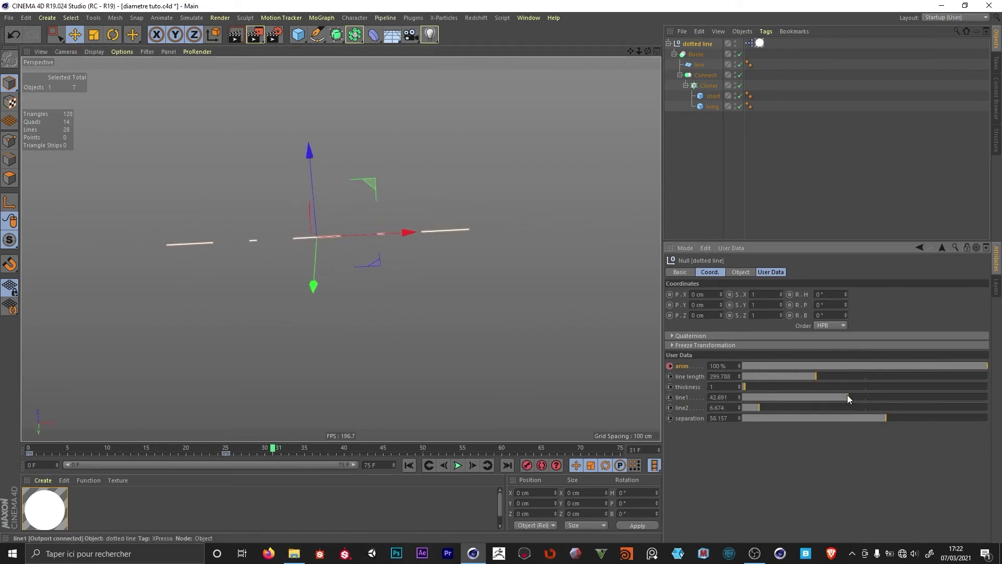
pyautogui.moveTo(773, 410); pyautogui.dragTo(759, 411)
# - Play the animation from the first frame over a 30-frame timeline with nothing selected
pyautogui.click(713, 156)
pyautogui.click(690, 44)
pyautogui.click(527, 367)
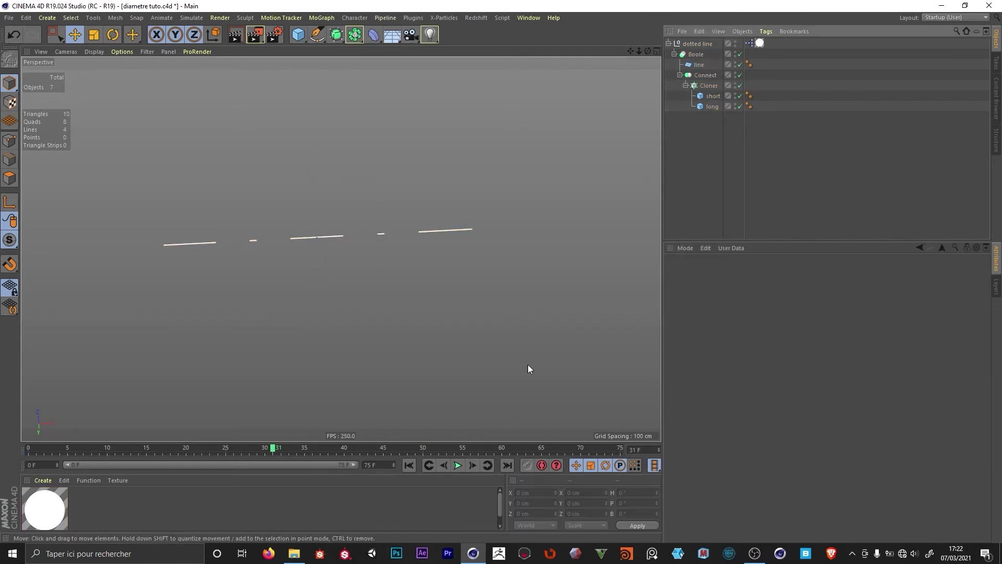
pyautogui.click(410, 466)
pyautogui.click(457, 464)
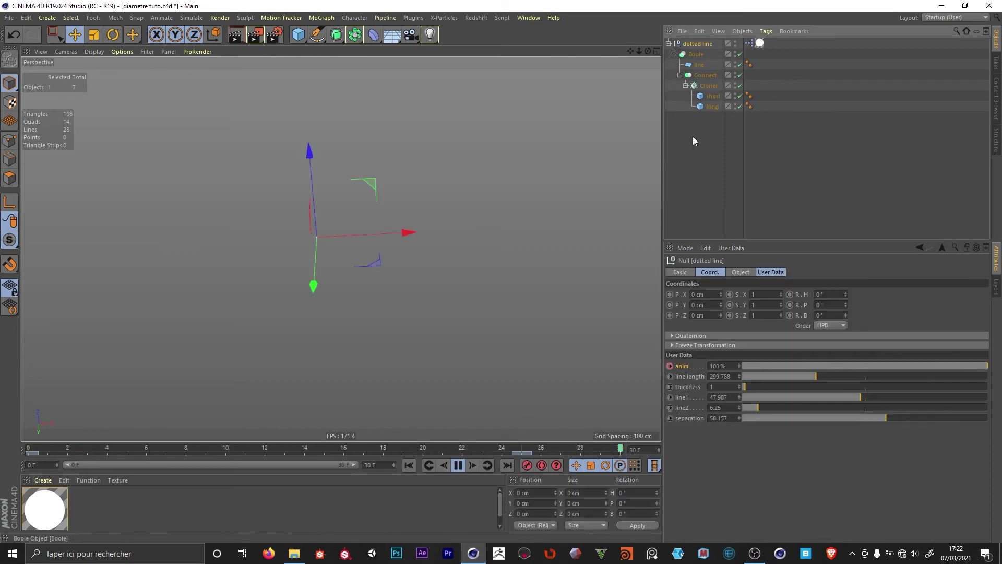
# - Add a Boolean user data entry named center directly below anim on the dotted line
pyautogui.click(730, 248)
pyautogui.click(753, 270)
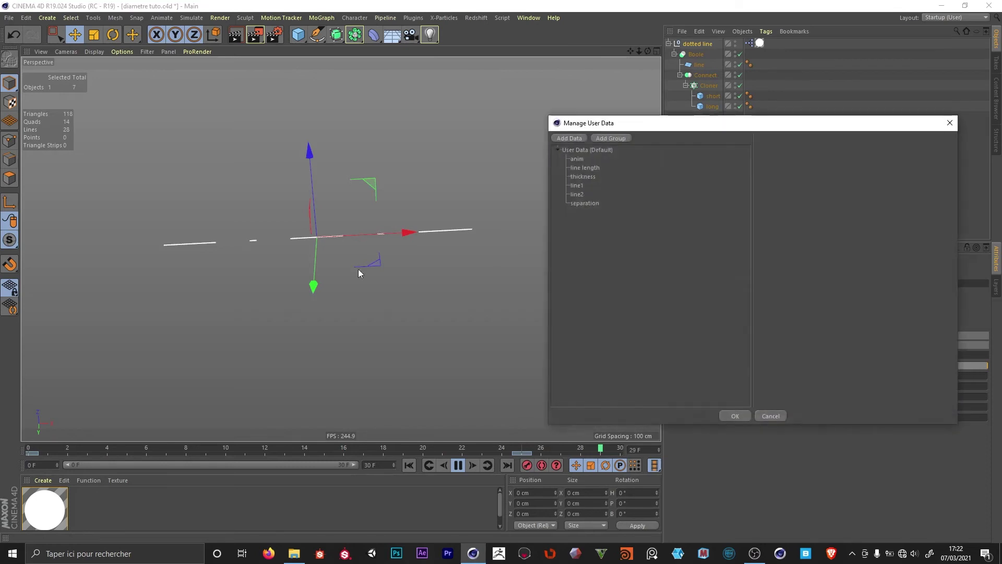
pyautogui.click(569, 138)
pyautogui.moveTo(577, 212); pyautogui.dragTo(596, 165)
pyautogui.click(837, 201)
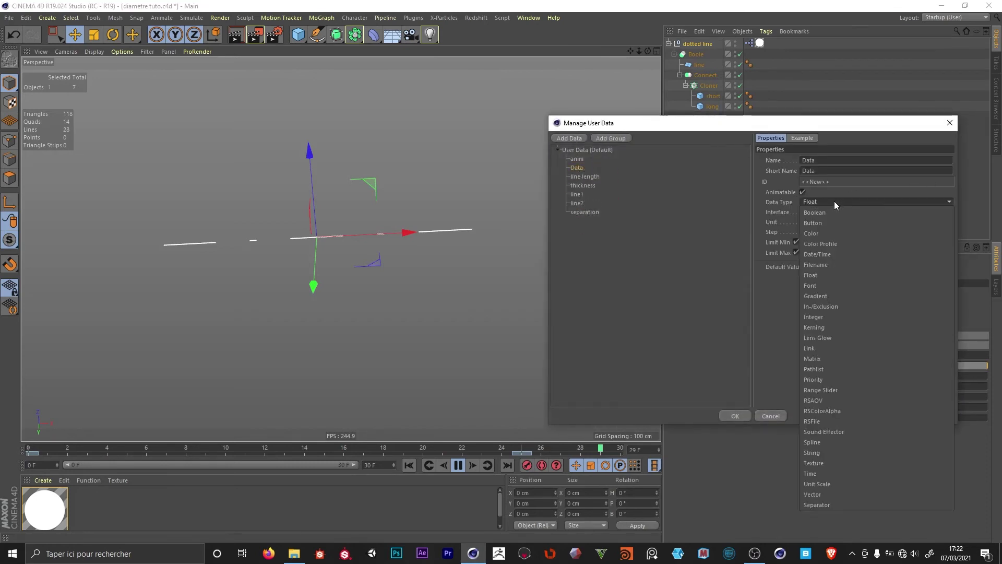
pyautogui.click(818, 211)
pyautogui.doubleClick(813, 160)
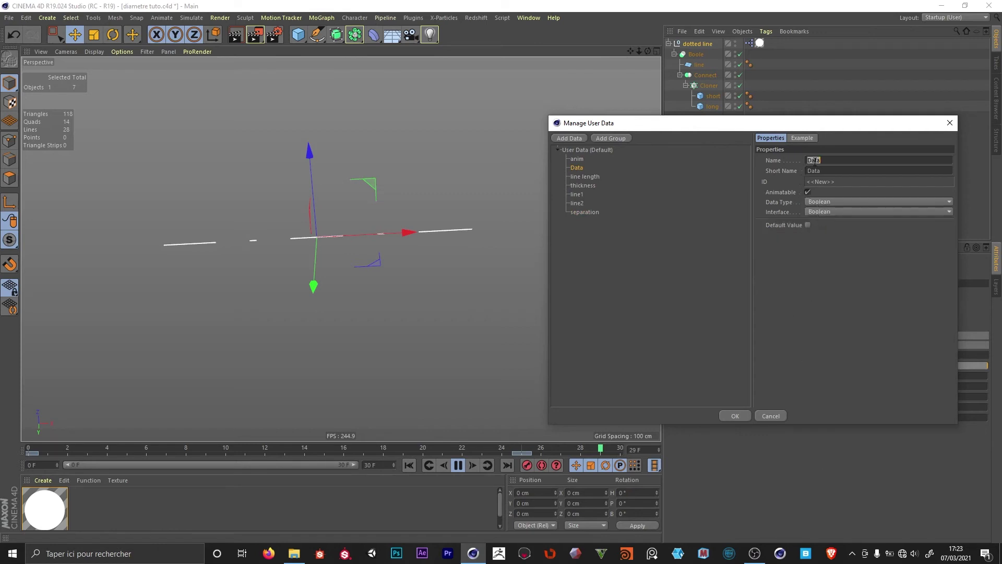
pyautogui.write('center')
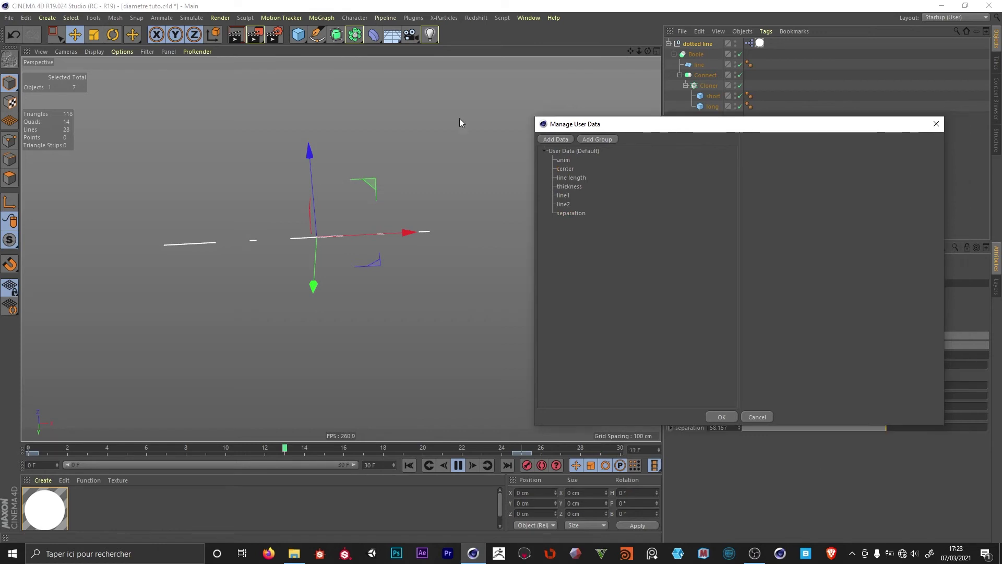
# - Add a Separator entry between center and line length in the user data and apply the changes
pyautogui.click(555, 139)
pyautogui.moveTo(568, 224); pyautogui.dragTo(569, 175)
pyautogui.click(815, 203)
pyautogui.click(811, 506)
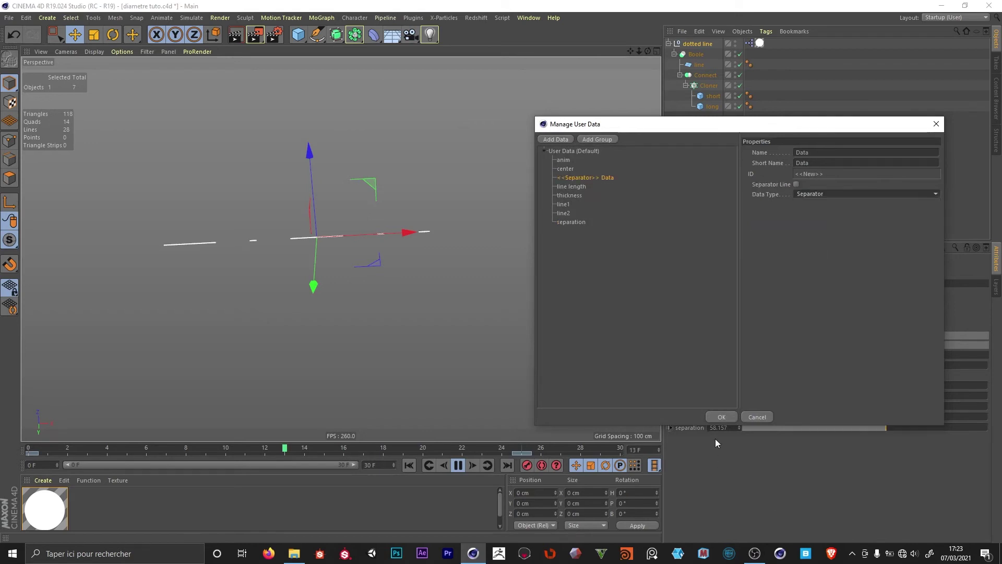
pyautogui.click(721, 417)
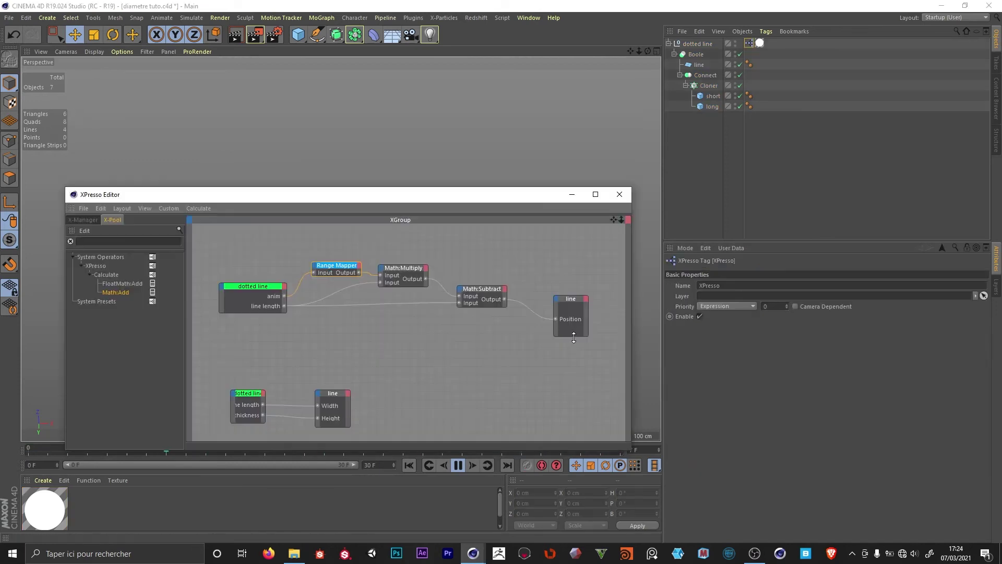
# - Enlarge the line node that holds the Position input and place a copy of it above the original
pyautogui.moveTo(572, 335); pyautogui.dragTo(572, 338)
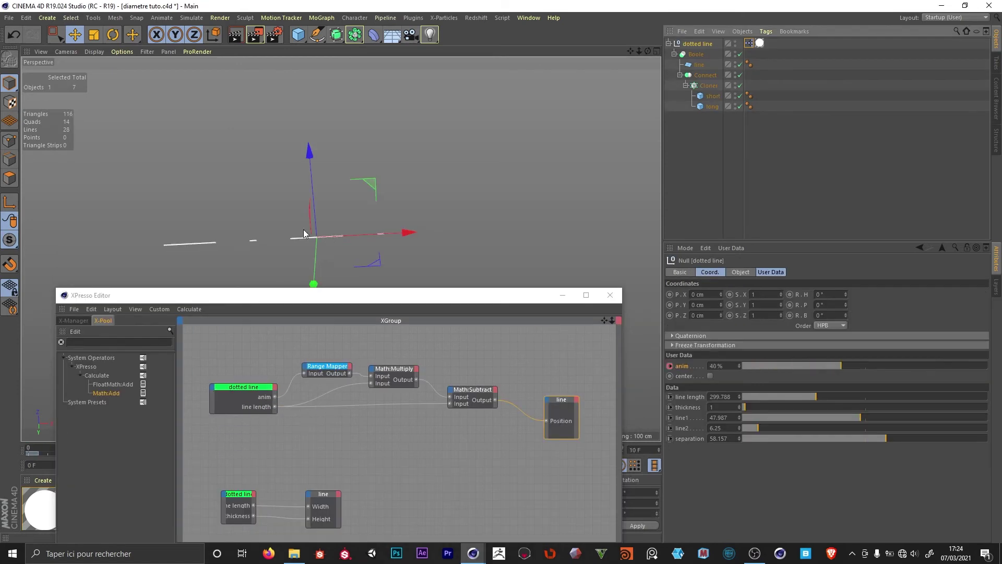
pyautogui.click(697, 64)
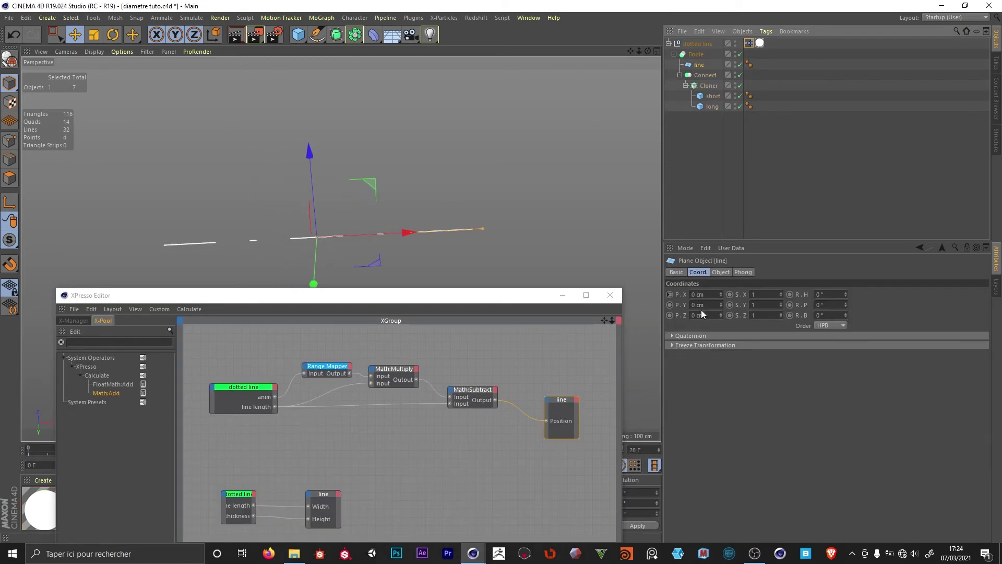
pyautogui.click(721, 272)
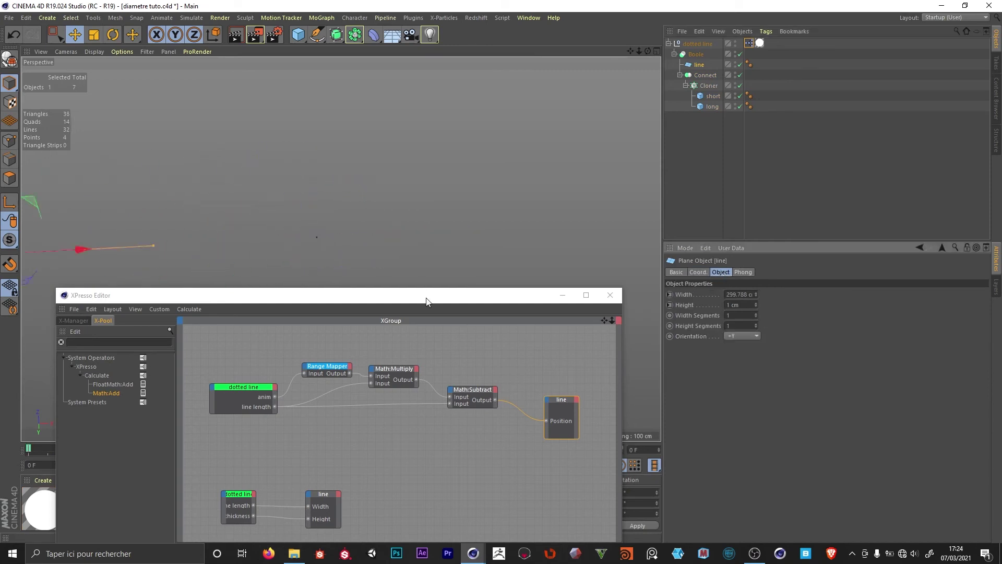
pyautogui.moveTo(429, 294); pyautogui.dragTo(419, 224)
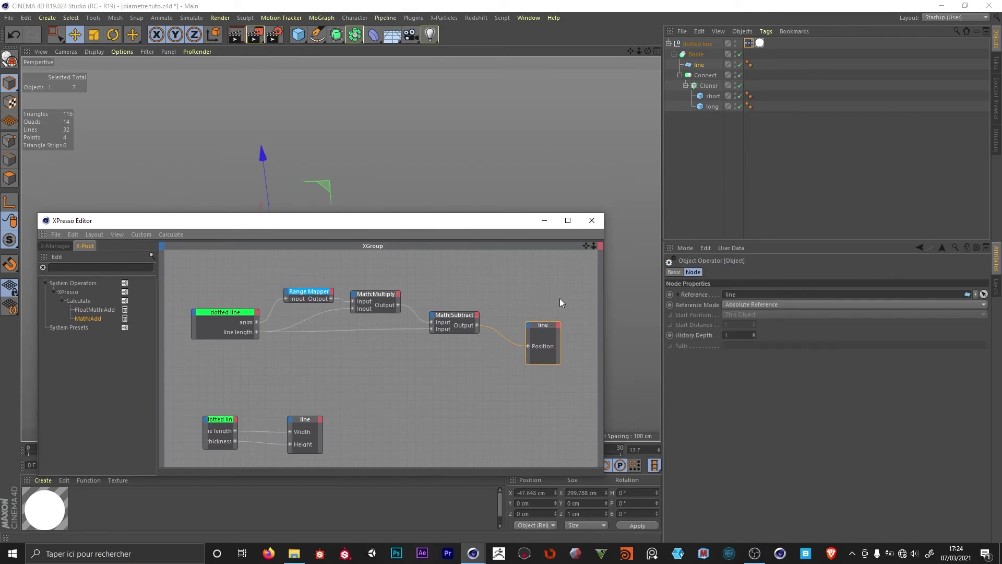
pyautogui.moveTo(543, 342); pyautogui.dragTo(549, 264)
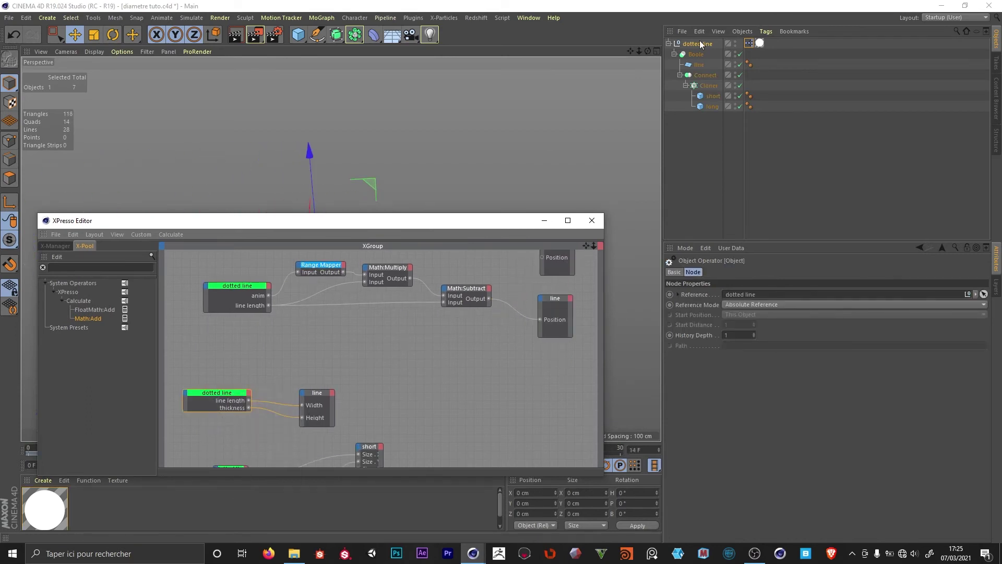
# - Remove the line length port and the Width port from the lower node pair, keeping only thickness wired to Height
pyautogui.click(697, 45)
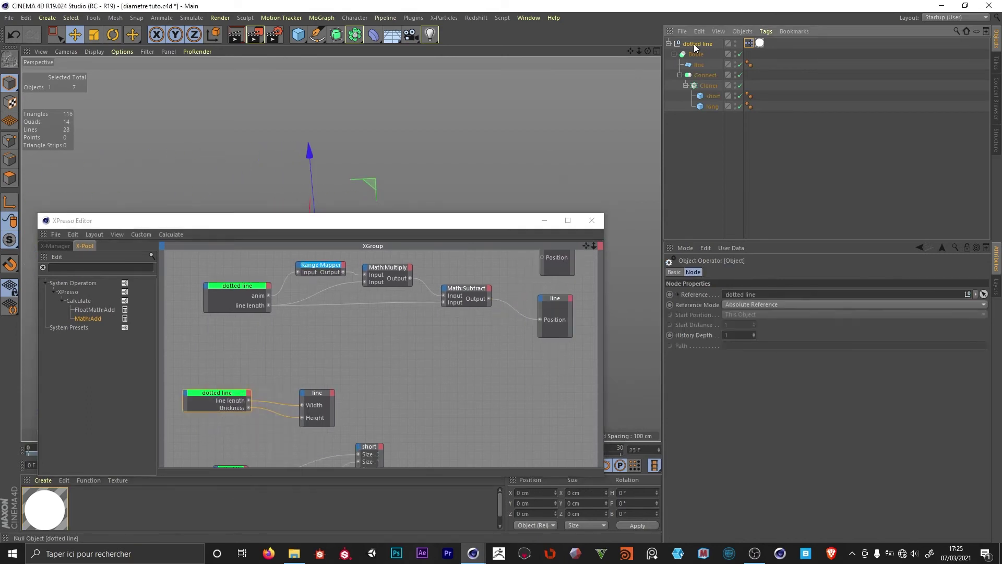
pyautogui.rightClick(233, 401)
pyautogui.click(277, 437)
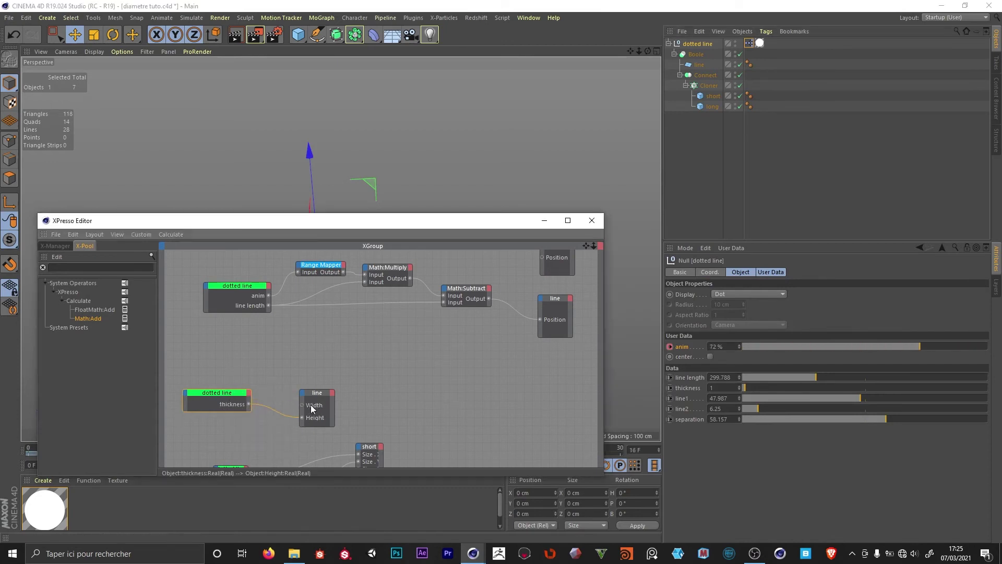
pyautogui.rightClick(311, 405)
pyautogui.click(315, 438)
pyautogui.moveTo(315, 396); pyautogui.dragTo(290, 400)
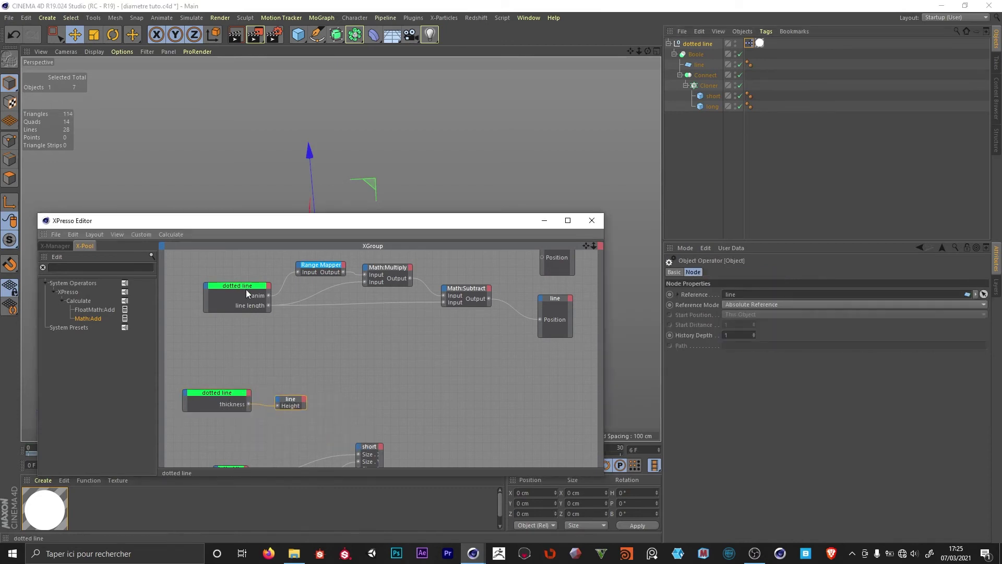
# - Add a Width input to the line node fed by the Subtract node and wire the dotted line's line length to it
pyautogui.moveTo(441, 328); pyautogui.dragTo(433, 373)
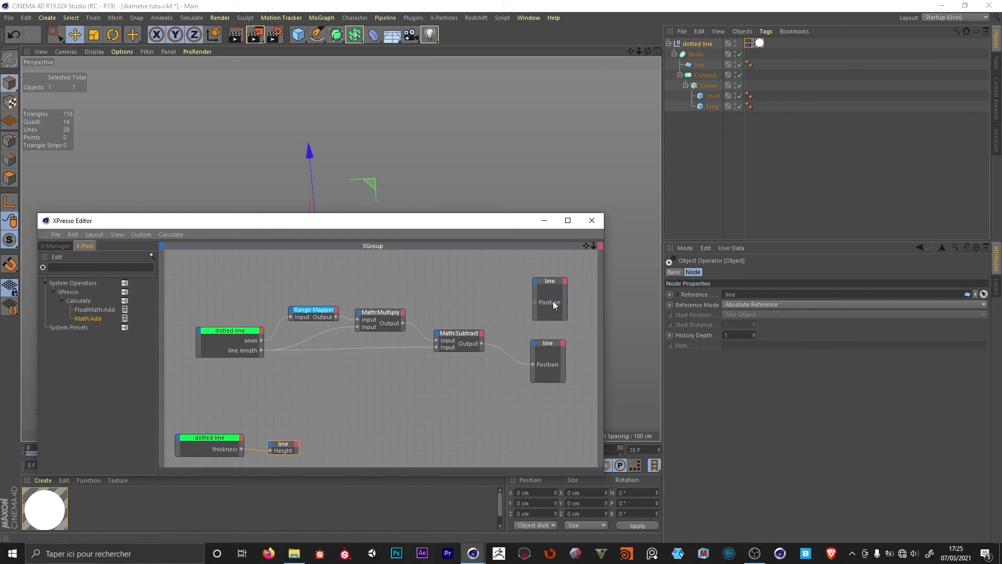
pyautogui.moveTo(540, 364); pyautogui.dragTo(545, 360)
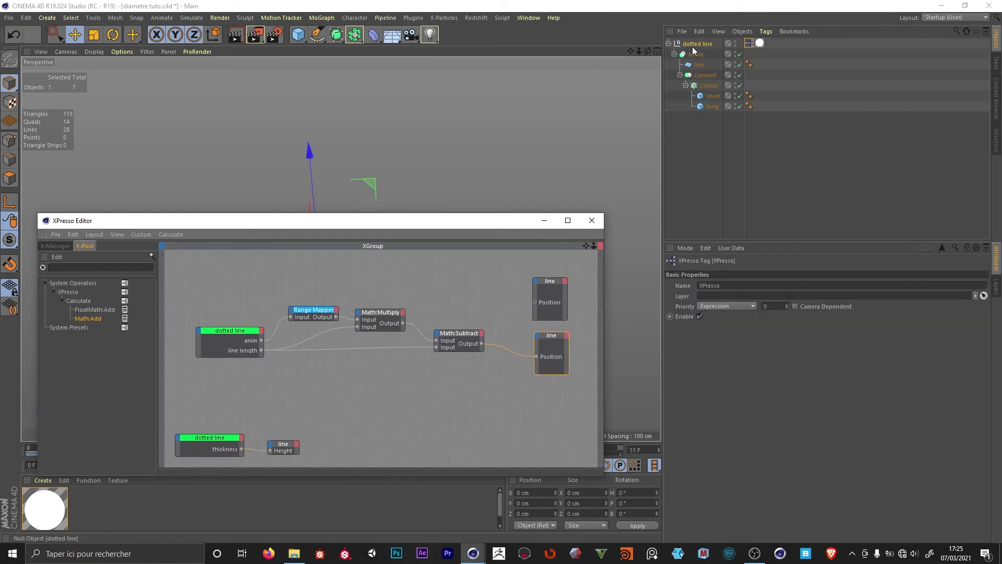
pyautogui.click(699, 65)
pyautogui.moveTo(684, 295); pyautogui.dragTo(548, 361)
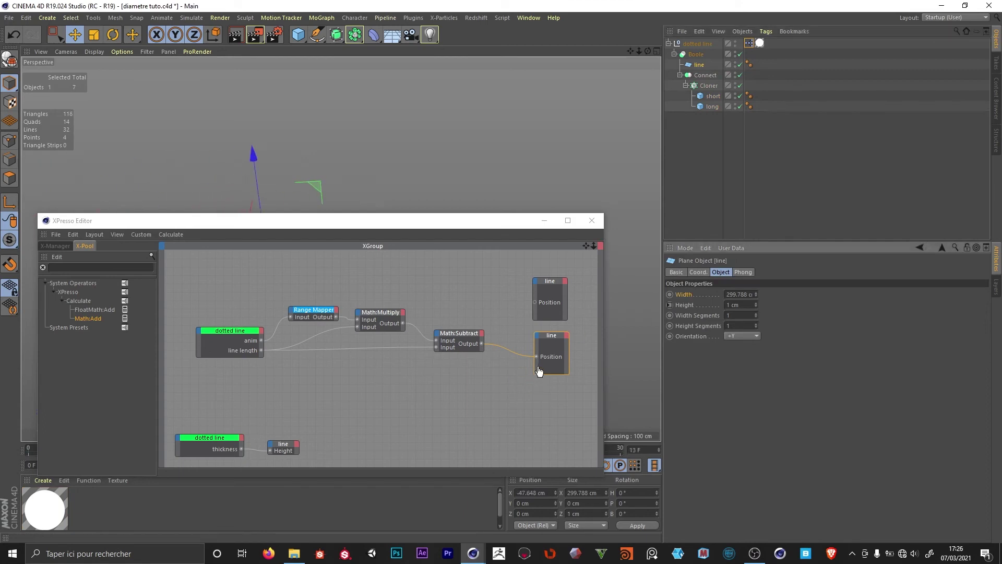
pyautogui.moveTo(261, 349); pyautogui.dragTo(537, 364)
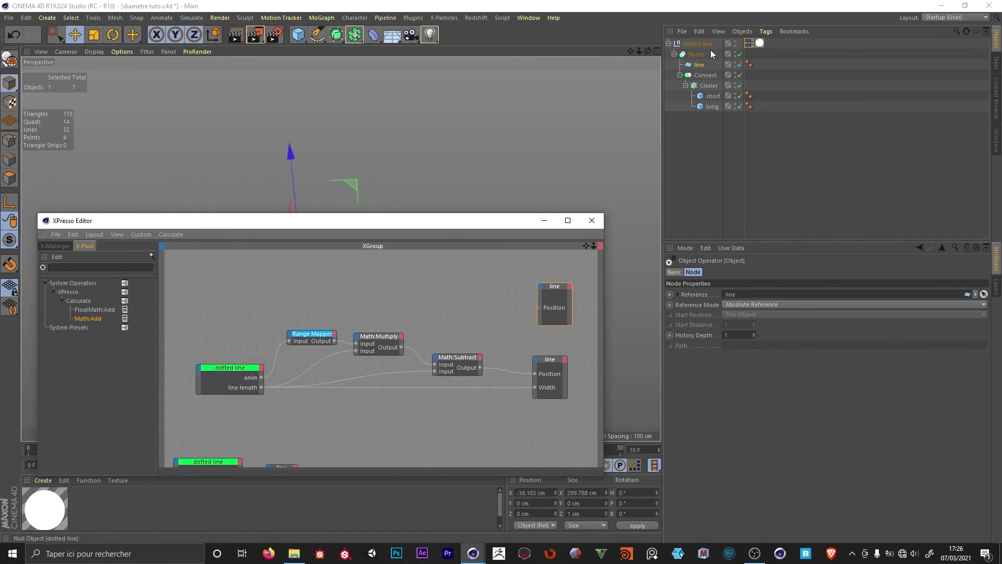
# - Add a Width input to the duplicated line node and disable the original line node
pyautogui.click(698, 64)
pyautogui.click(682, 295)
pyautogui.moveTo(682, 296); pyautogui.dragTo(543, 302)
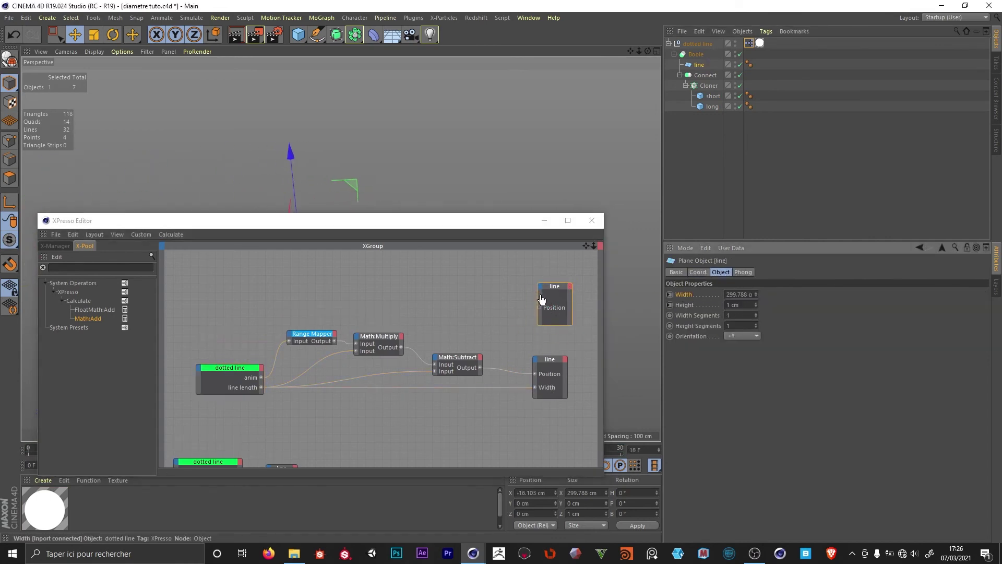
pyautogui.rightClick(552, 362)
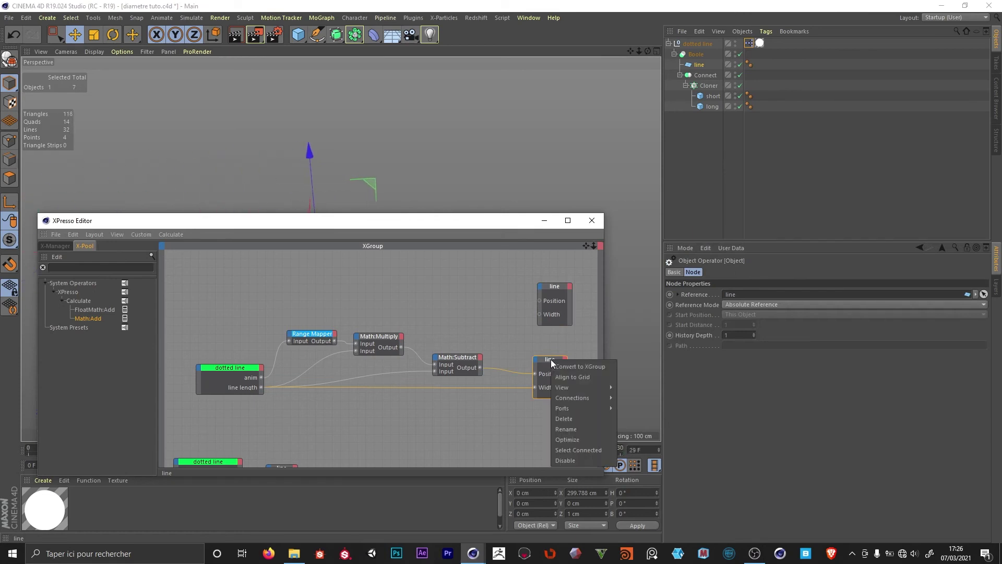
pyautogui.click(568, 459)
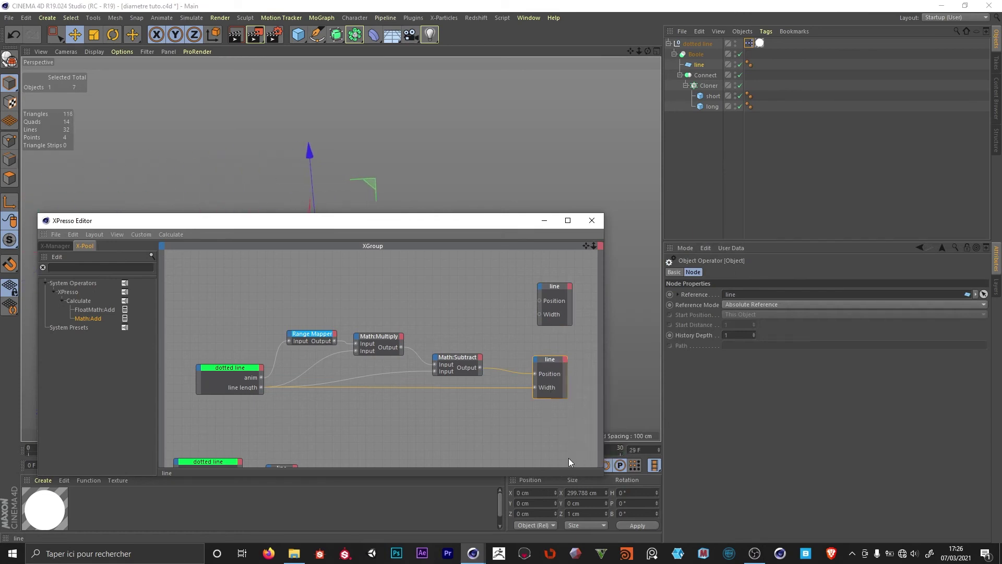
# - Add a Constant node in front of the upper line node in the XPresso graph
pyautogui.click(537, 286)
pyautogui.moveTo(503, 219); pyautogui.dragTo(487, 194)
pyautogui.click(684, 65)
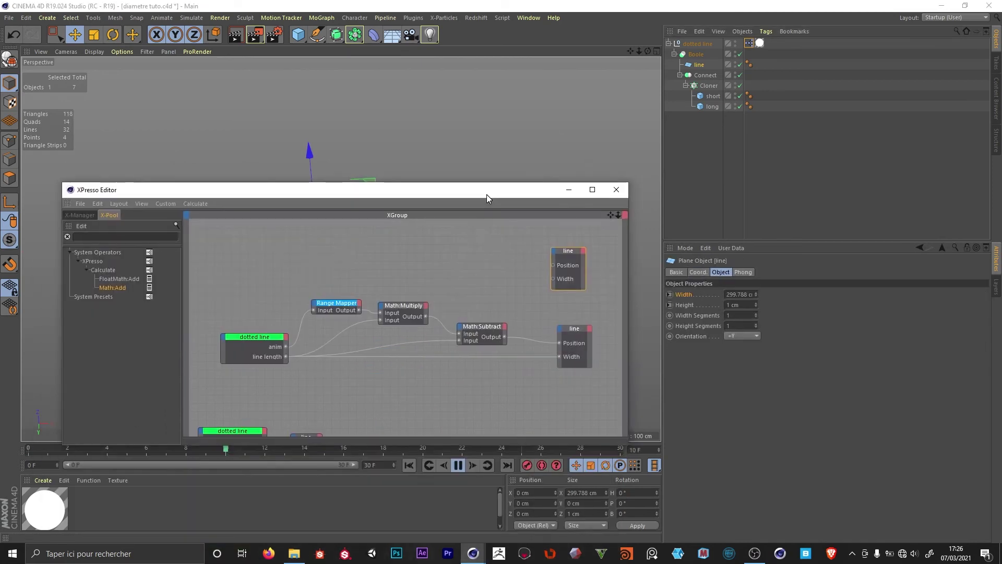
pyautogui.click(114, 238)
pyautogui.write('const')
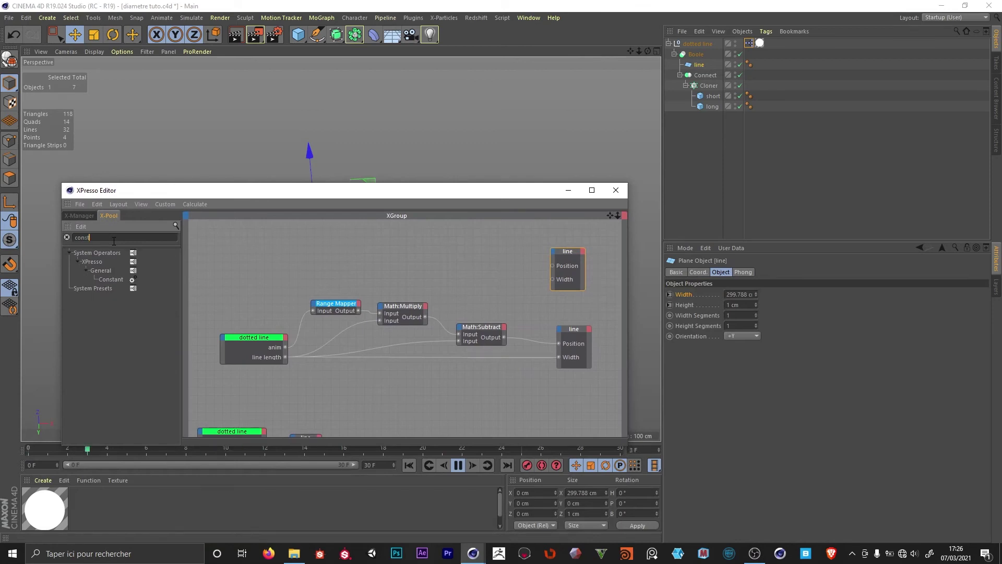
pyautogui.moveTo(111, 280); pyautogui.dragTo(487, 283)
pyautogui.click(569, 257)
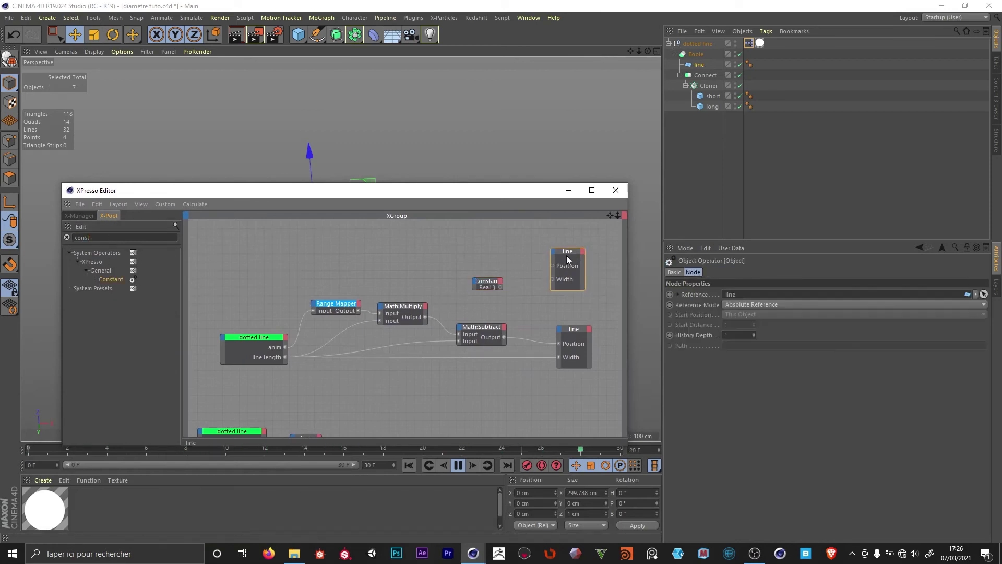
# - Move the Constant node level with the upper line node and wire its Real output to Position
pyautogui.click(699, 65)
pyautogui.click(697, 272)
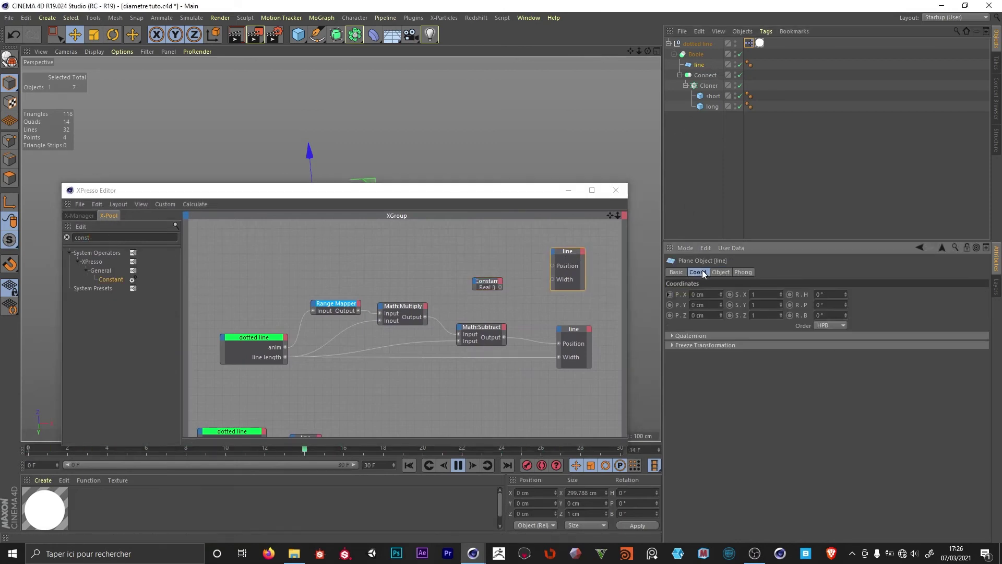
pyautogui.moveTo(500, 287); pyautogui.dragTo(500, 259)
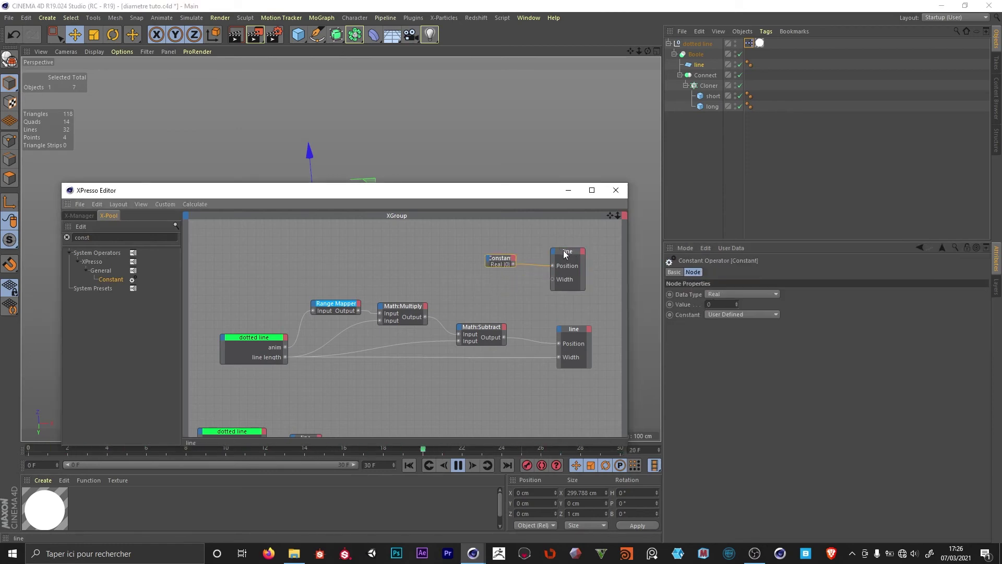
pyautogui.click(570, 335)
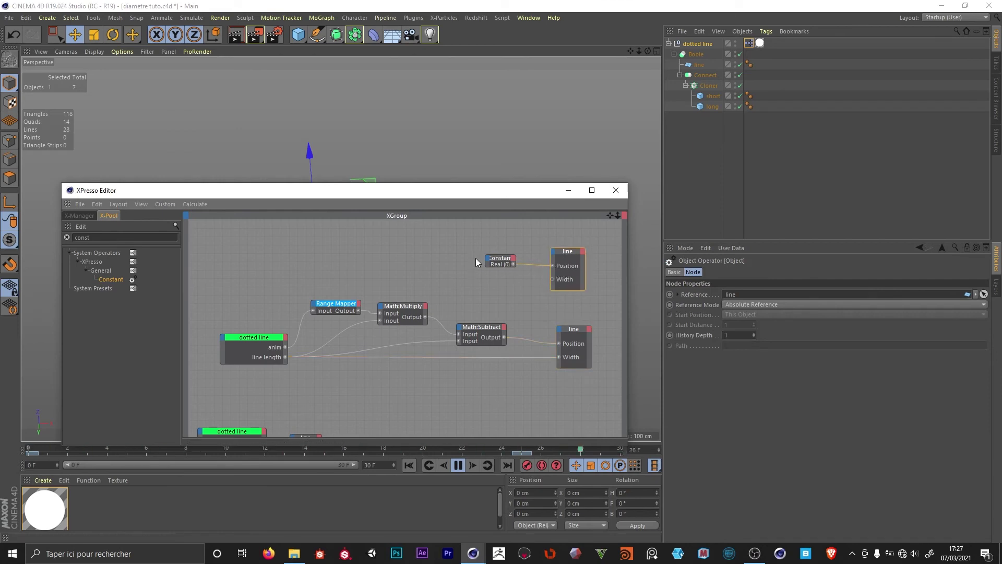
# - Wire the Math:Multiply output to the upper line node's Width and check the dotted line's animation in the viewport
pyautogui.click(502, 263)
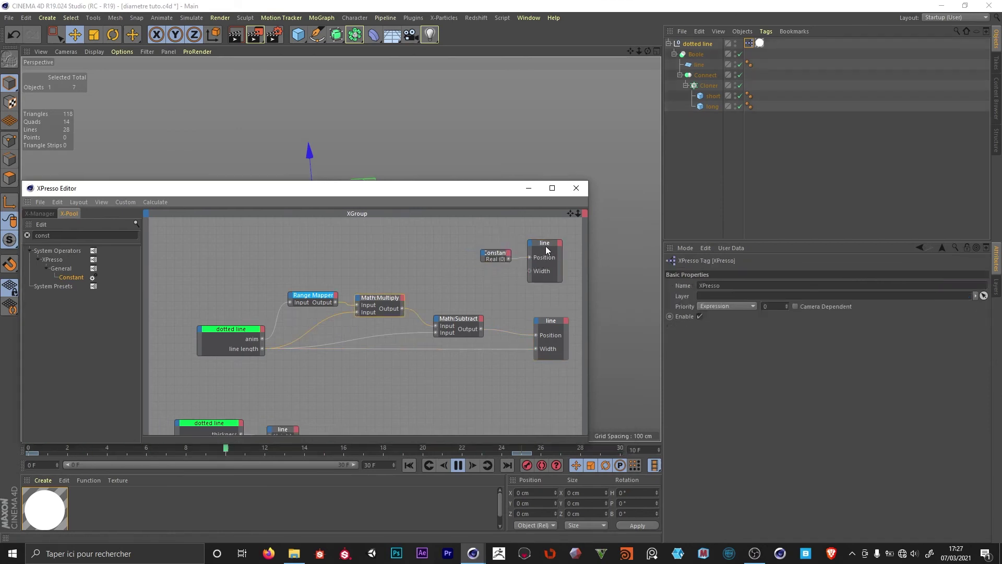
pyautogui.click(547, 248)
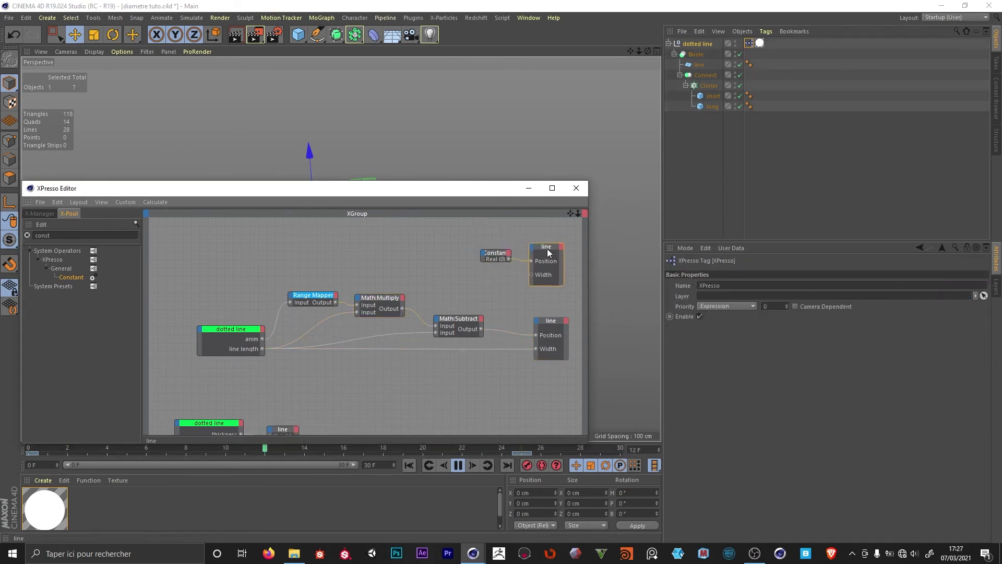
pyautogui.click(377, 297)
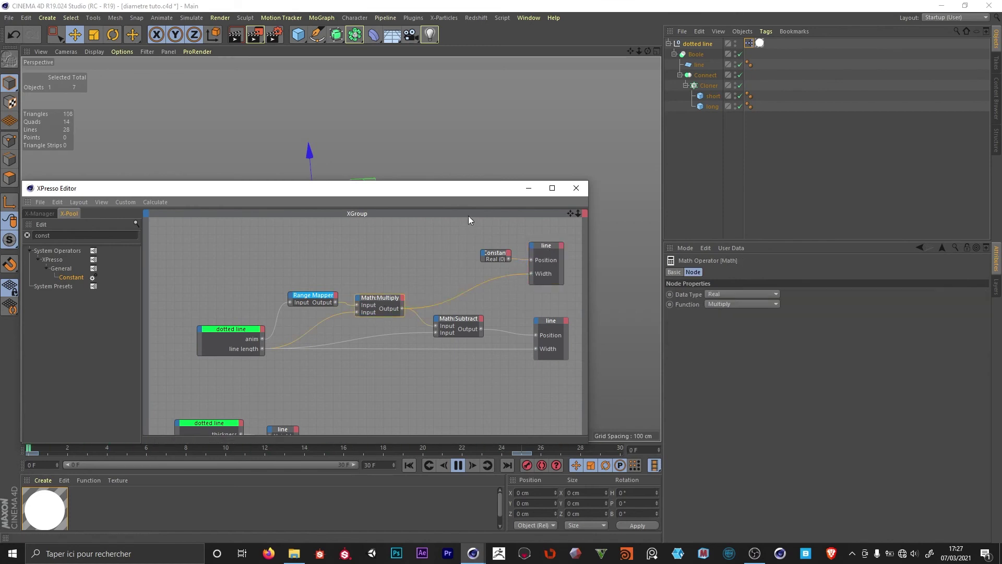
pyautogui.moveTo(493, 188); pyautogui.dragTo(511, 486)
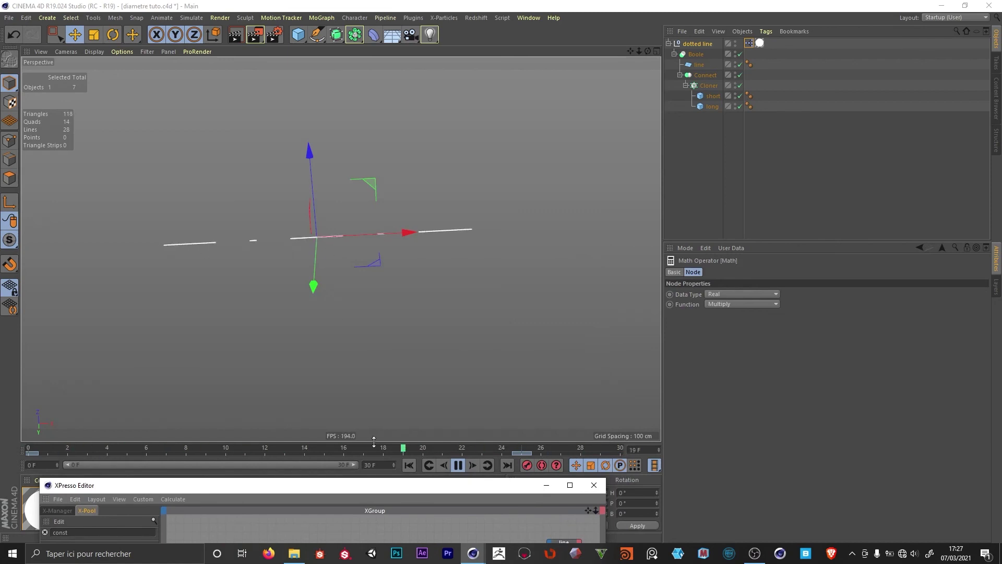
pyautogui.moveTo(383, 486); pyautogui.dragTo(370, 195)
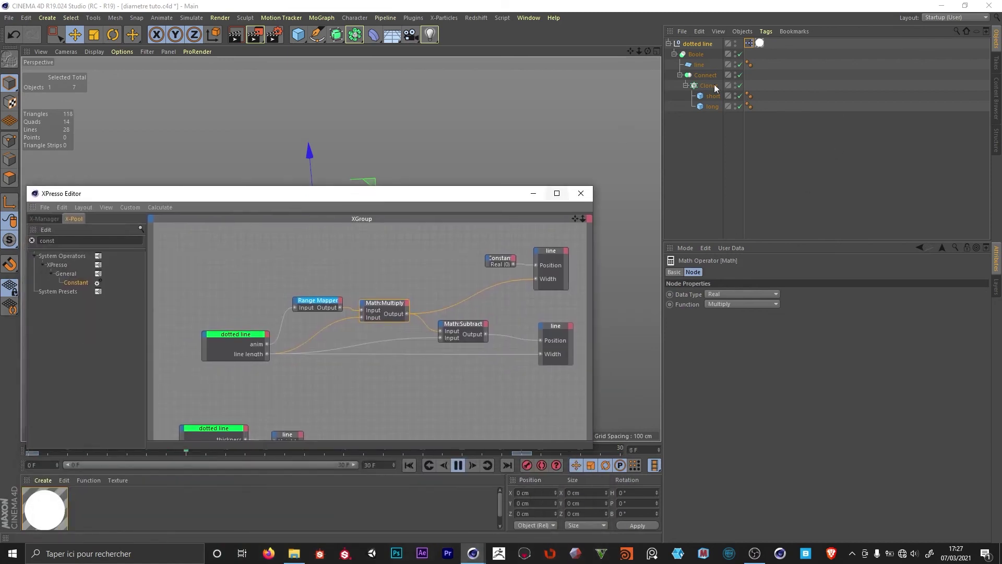
# - Add another dotted line node above the graph and give it the same green title colour as the existing dotted line node
pyautogui.moveTo(696, 44); pyautogui.dragTo(382, 239)
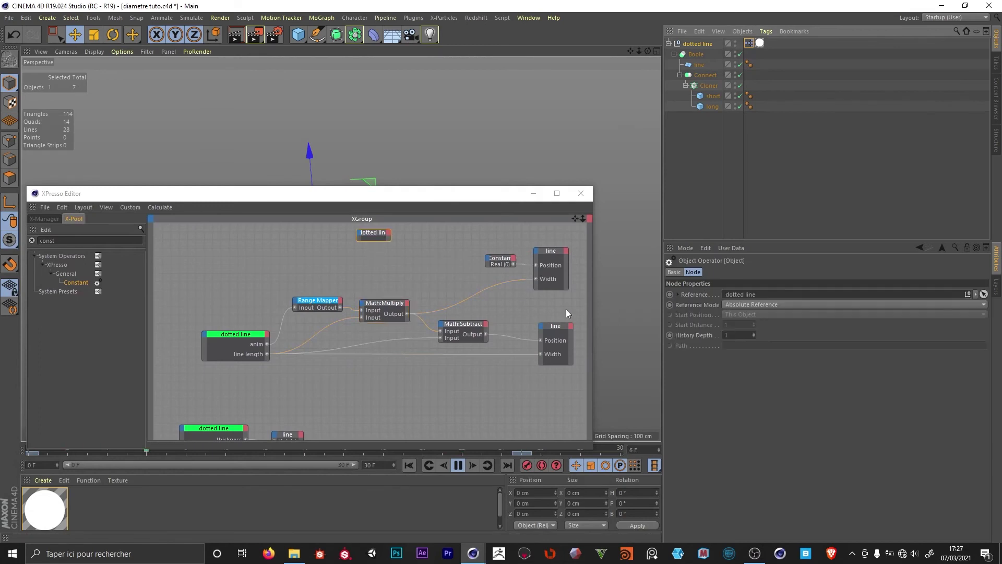
pyautogui.click(374, 233)
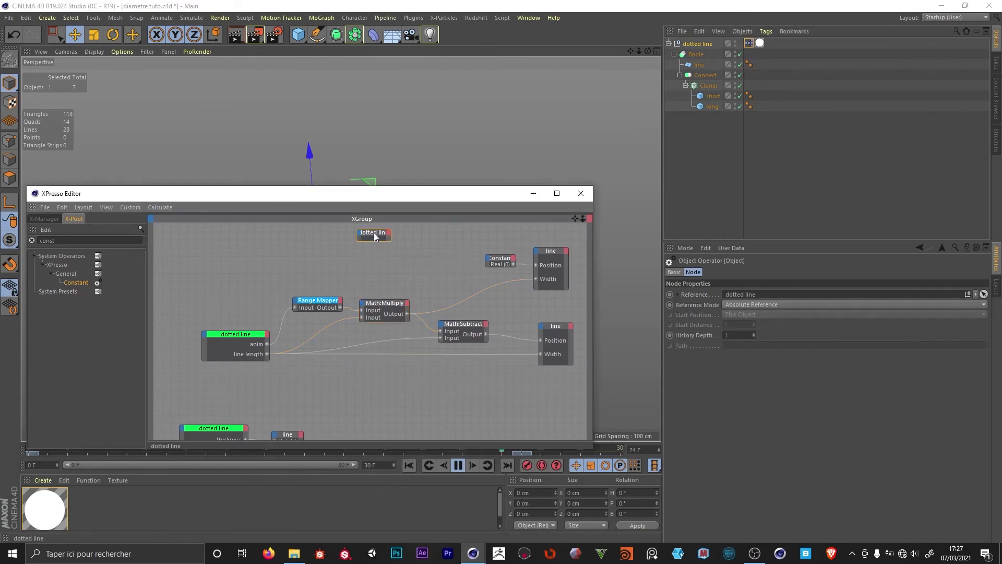
pyautogui.click(251, 335)
pyautogui.click(696, 44)
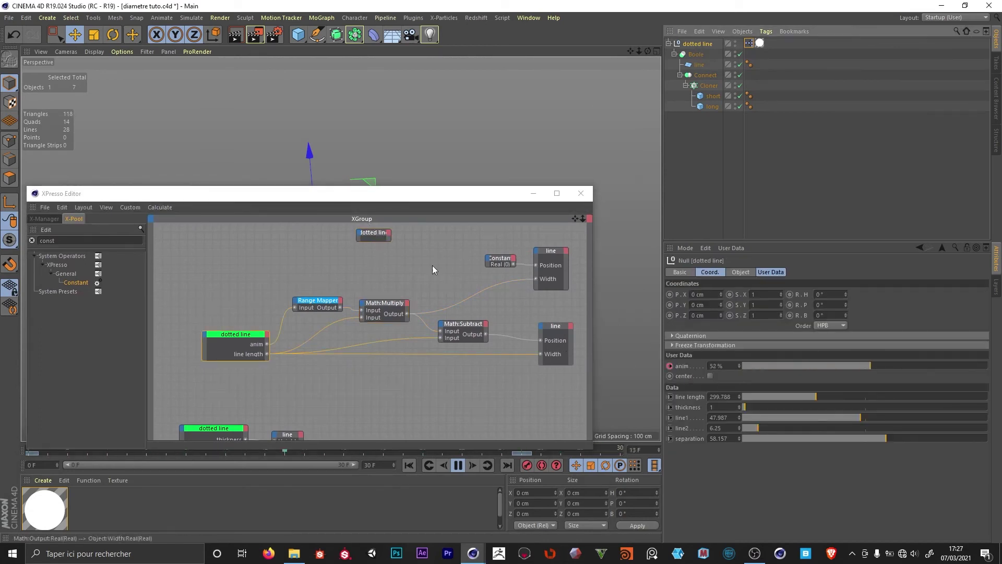
pyautogui.click(373, 234)
pyautogui.click(679, 272)
pyautogui.click(718, 314)
pyautogui.click(791, 298)
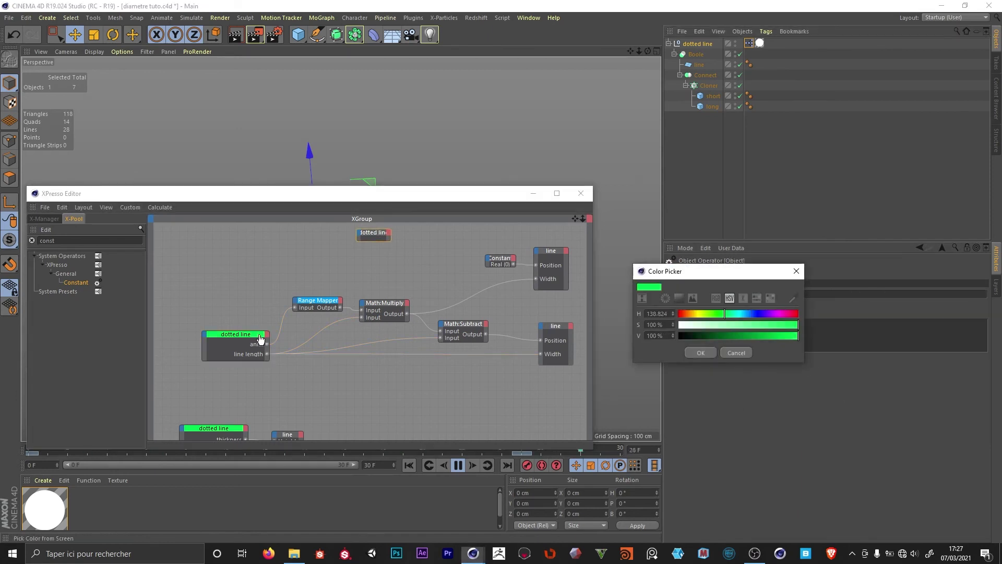
pyautogui.click(259, 335)
pyautogui.click(701, 352)
# - Add the center user data as an output of the new dotted line node and wire it to a new Result node
pyautogui.click(697, 43)
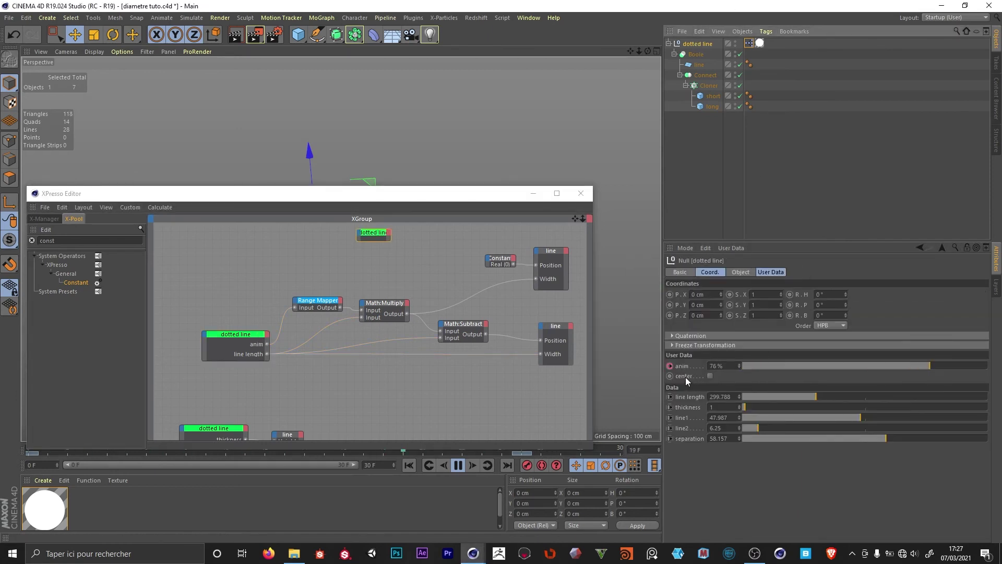
pyautogui.moveTo(685, 377); pyautogui.dragTo(414, 260)
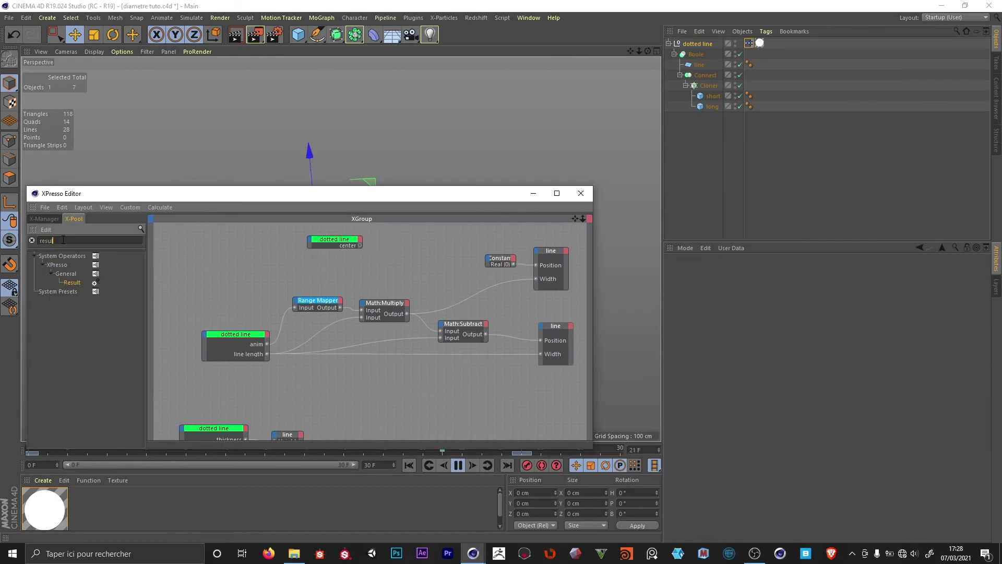
pyautogui.moveTo(72, 283)
pyautogui.mouseDown()
pyautogui.moveTo(414, 240)
pyautogui.moveTo(405, 243)
pyautogui.mouseUp()
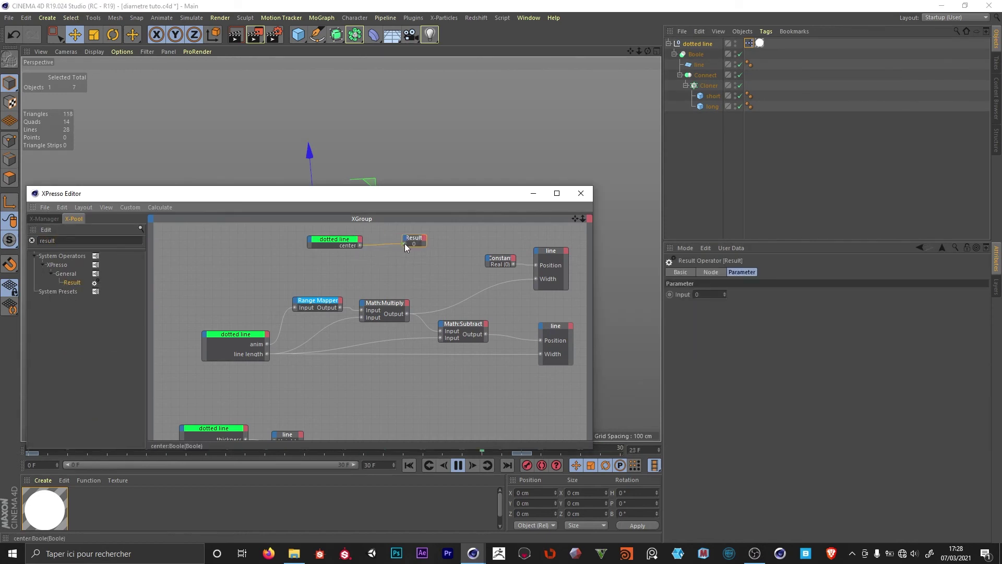
# - Turn on XPresso's Animation Refresh and switch off the dotted line's center option
pyautogui.click(160, 207)
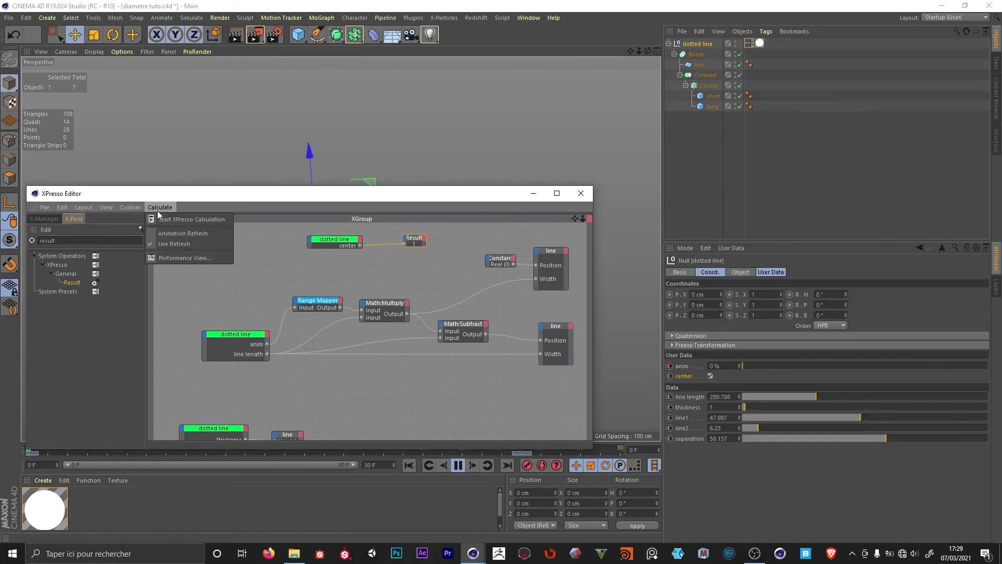
pyautogui.click(182, 233)
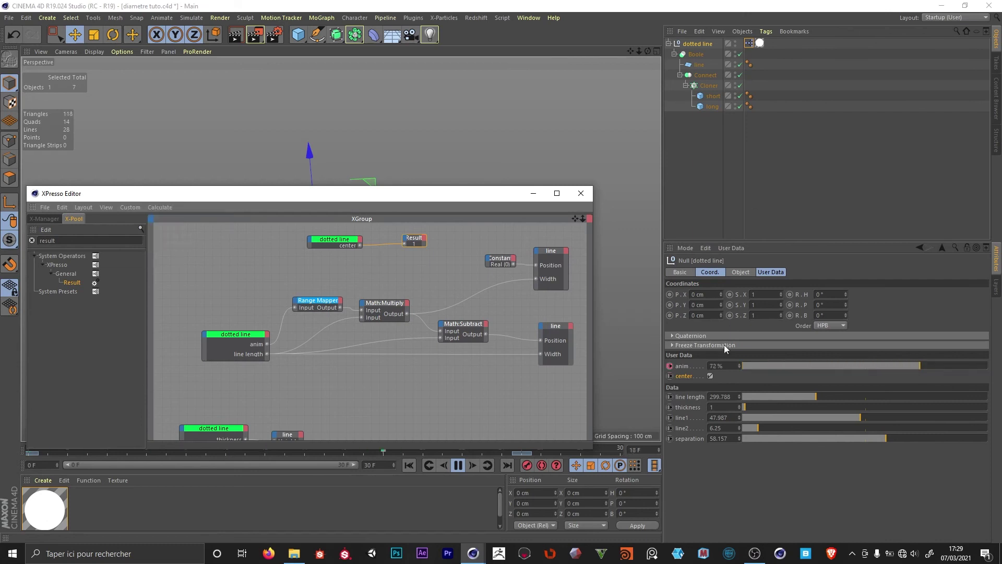
pyautogui.click(710, 375)
# - Shift the Constant node away from the upper line node and re-enable the lower line node
pyautogui.moveTo(498, 260); pyautogui.dragTo(486, 267)
pyautogui.rightClick(558, 327)
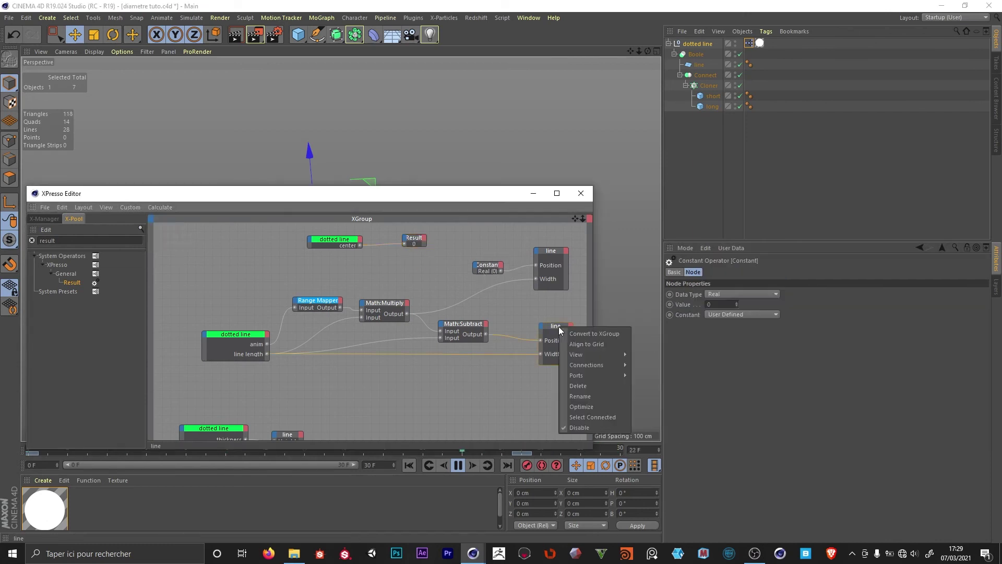
pyautogui.click(571, 427)
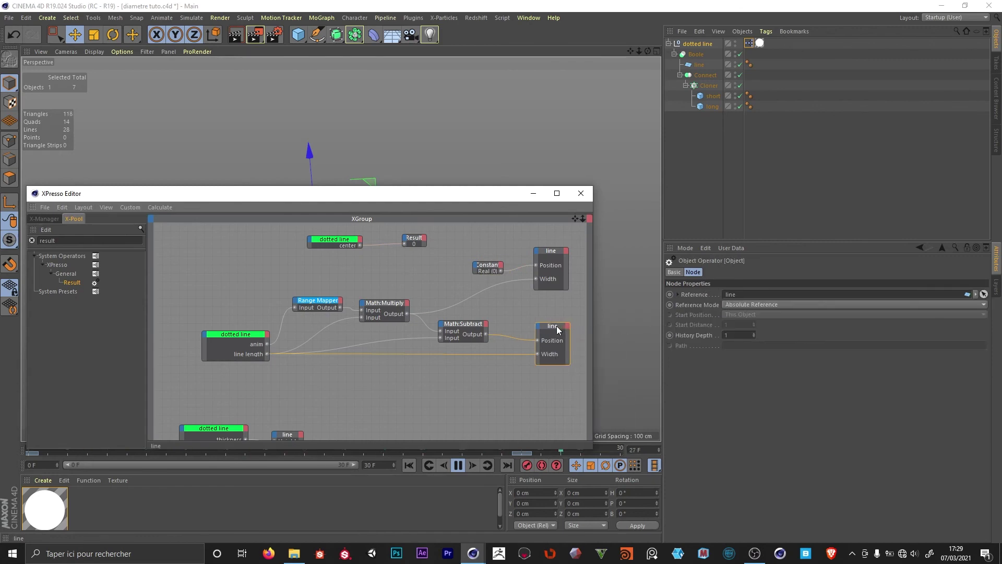
# - Add an On input to both the upper and lower line nodes
pyautogui.moveTo(436, 193); pyautogui.dragTo(475, 224)
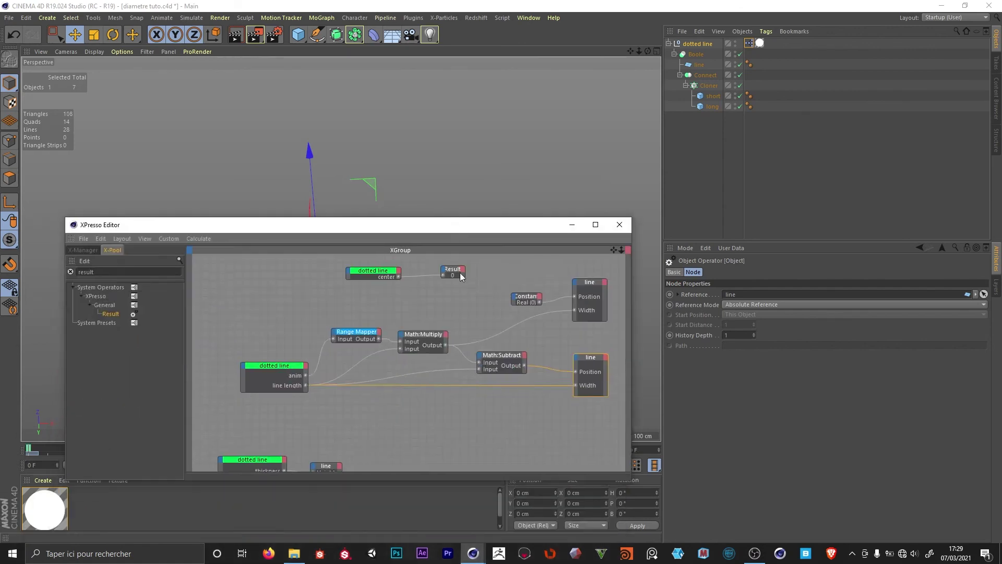
pyautogui.click(577, 280)
pyautogui.click(595, 362)
pyautogui.click(591, 280)
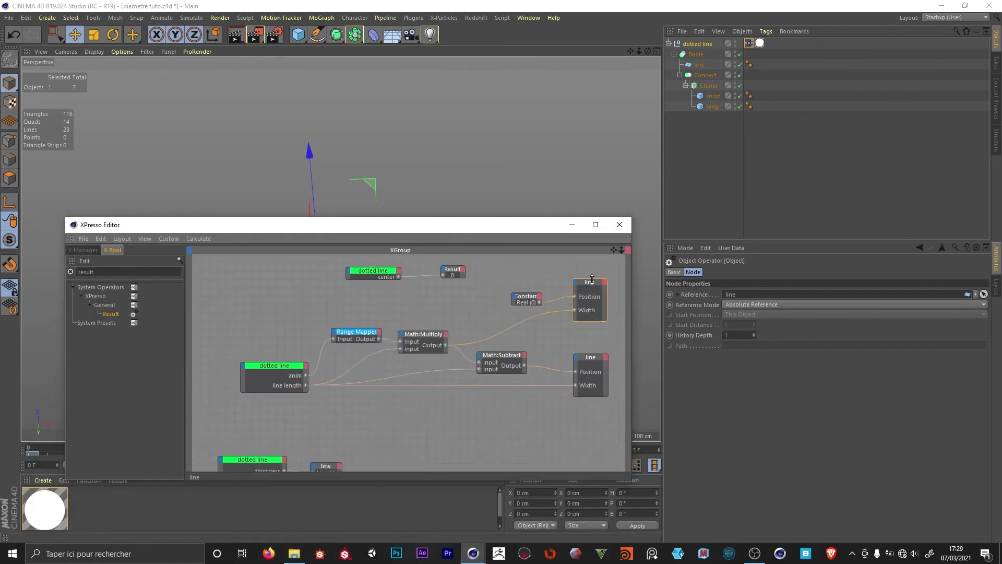
pyautogui.click(574, 282)
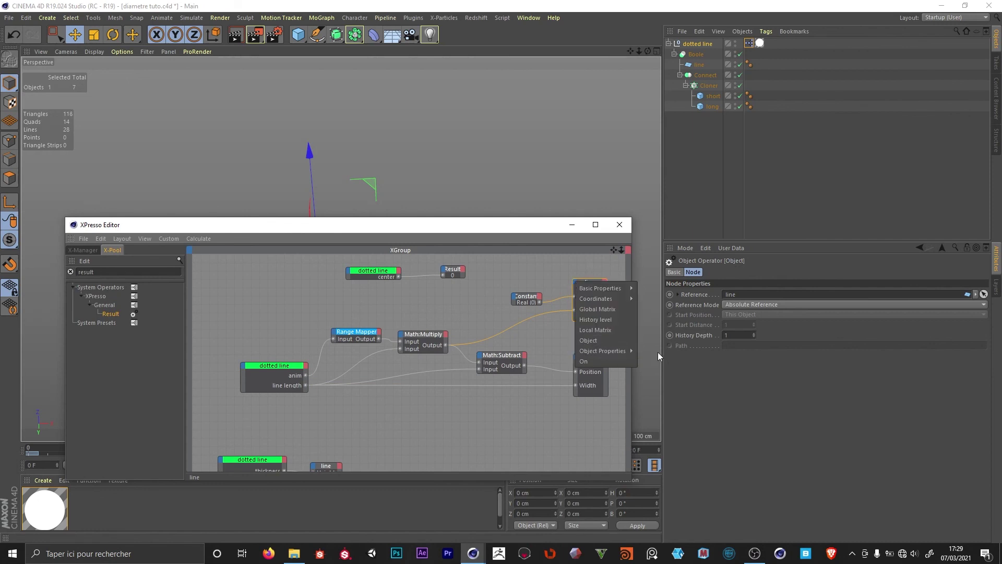
pyautogui.click(588, 361)
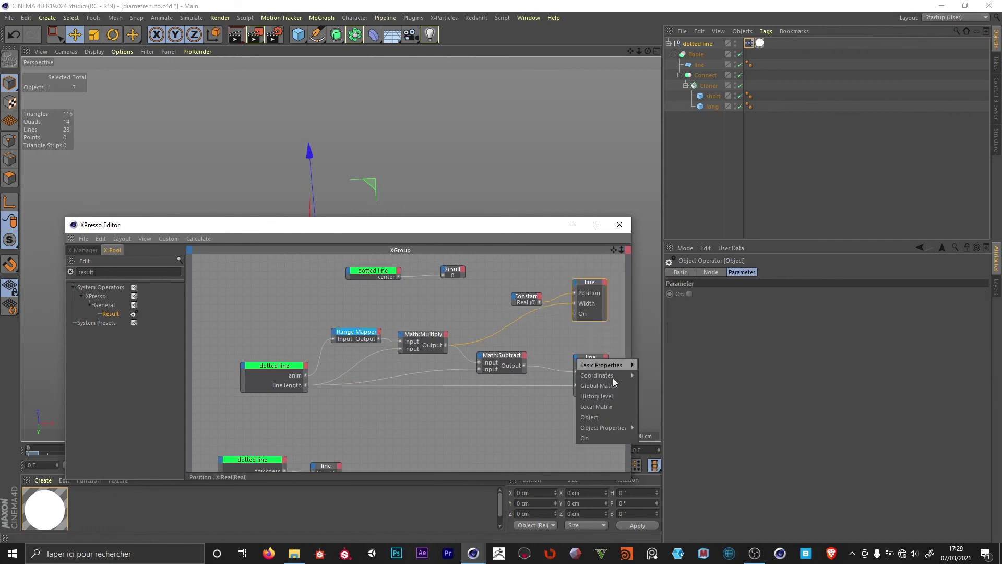
pyautogui.click(576, 358)
pyautogui.click(597, 440)
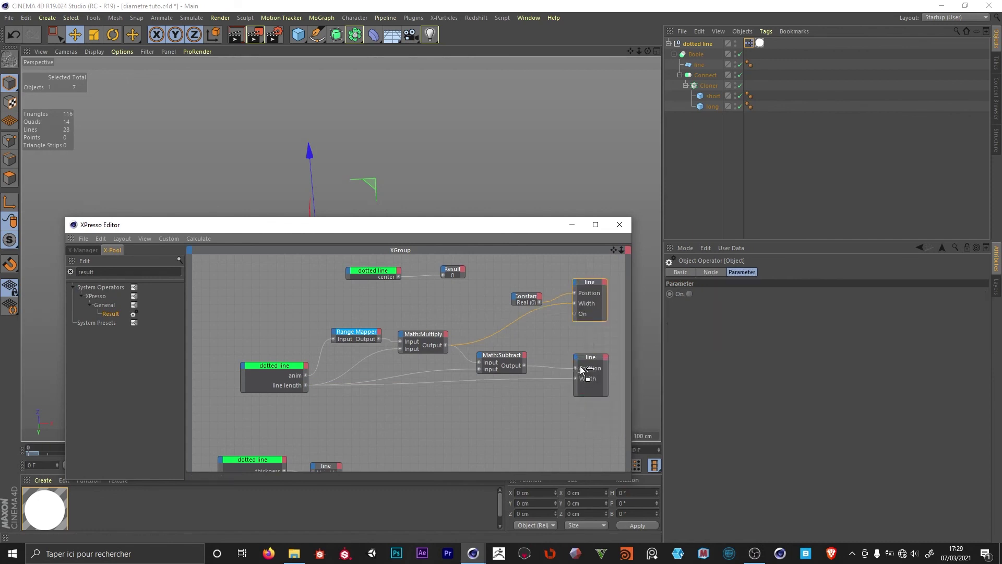
# - Move the On input above Position on both line nodes and enable the upper node's On parameter
pyautogui.moveTo(581, 370); pyautogui.dragTo(585, 369)
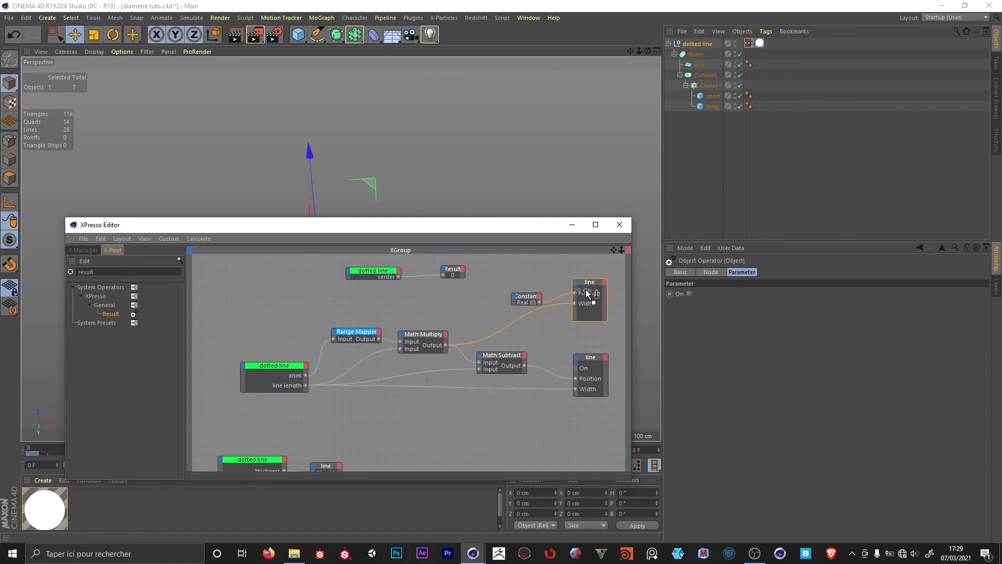
pyautogui.moveTo(587, 292); pyautogui.dragTo(584, 294)
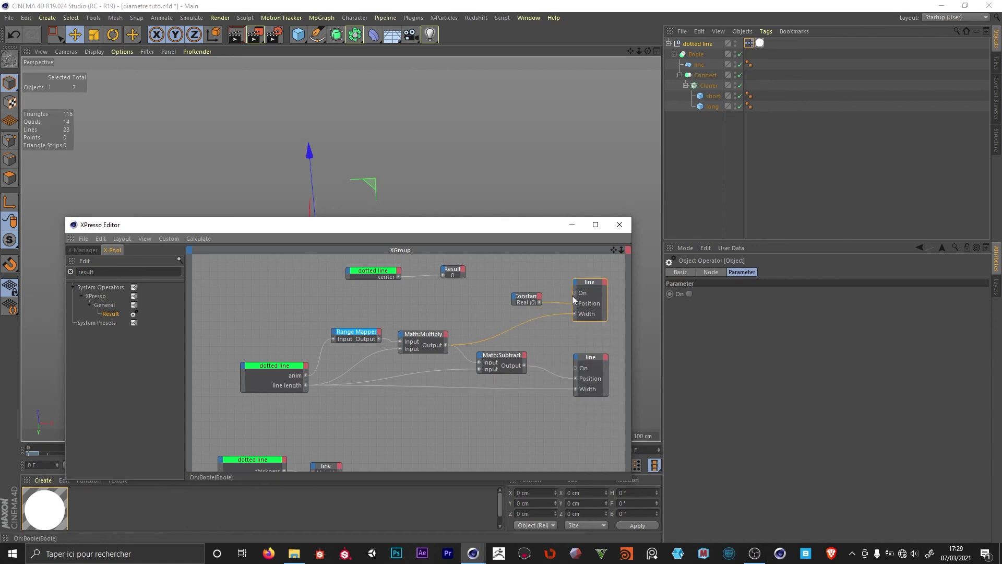
pyautogui.click(690, 294)
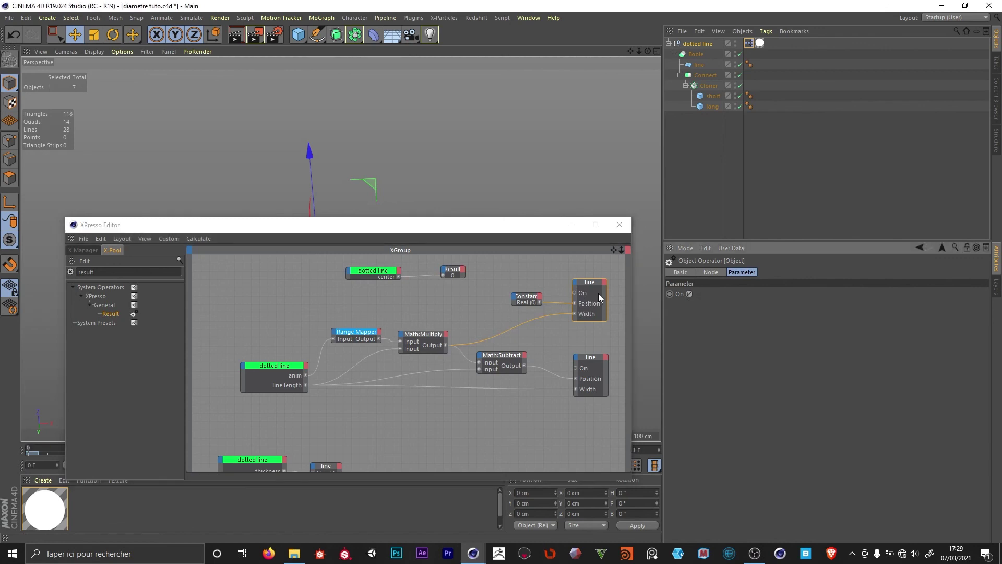
# - Wire the dotted line's center output to the On input of the upper line node
pyautogui.click(389, 274)
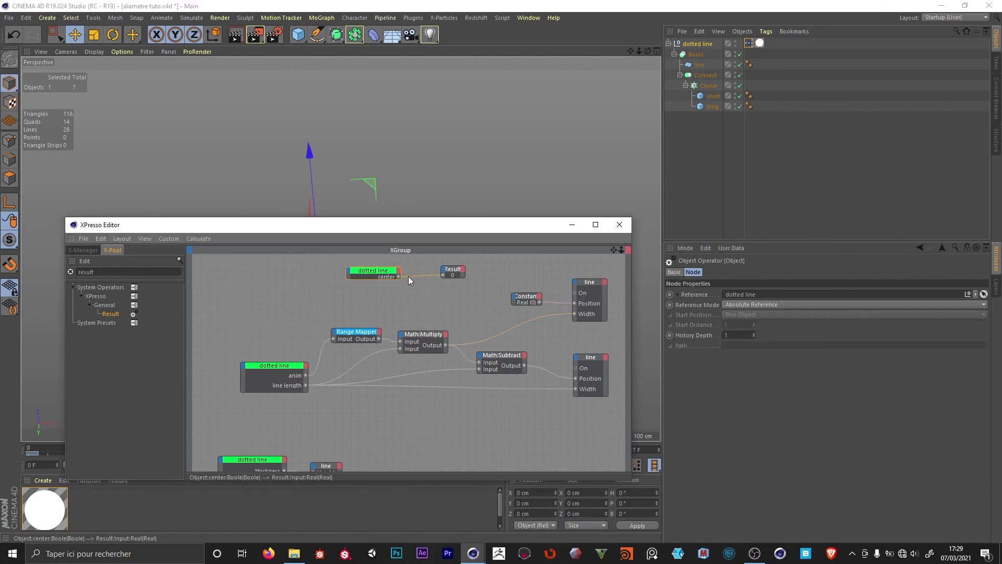
pyautogui.moveTo(399, 277); pyautogui.dragTo(549, 302)
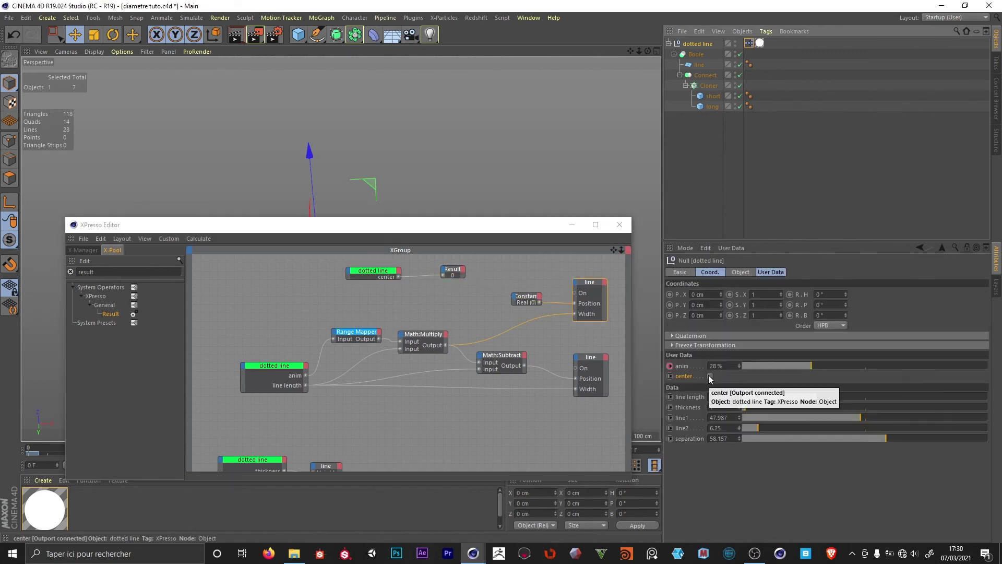
pyautogui.press('F8')
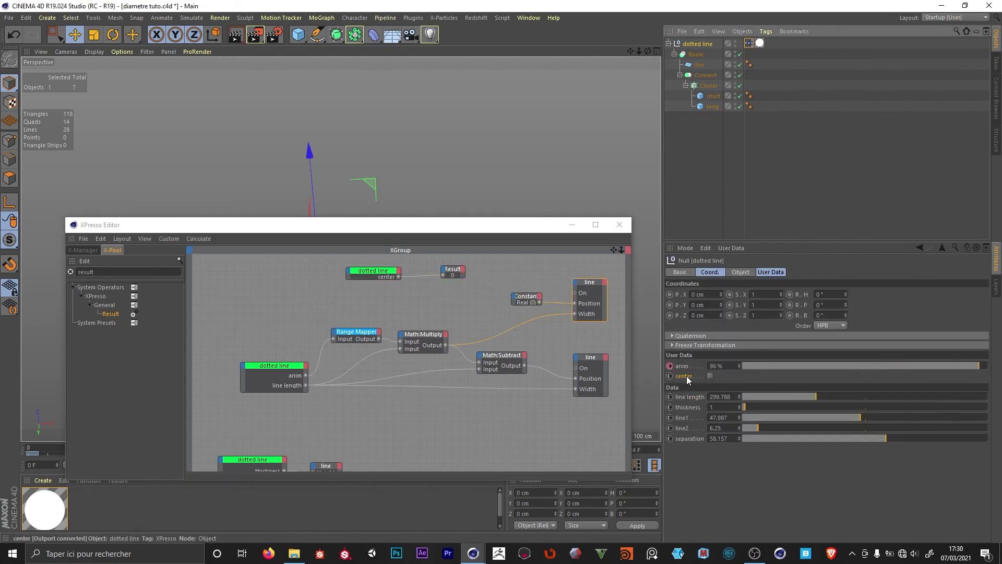
pyautogui.moveTo(463, 225); pyautogui.dragTo(470, 339)
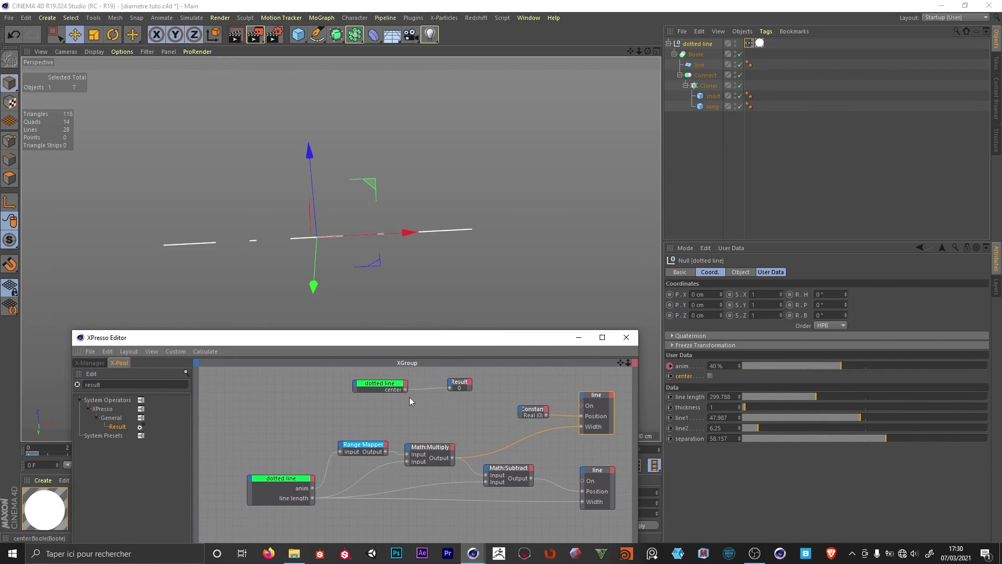
pyautogui.moveTo(405, 389); pyautogui.dragTo(581, 405)
pyautogui.click(581, 406)
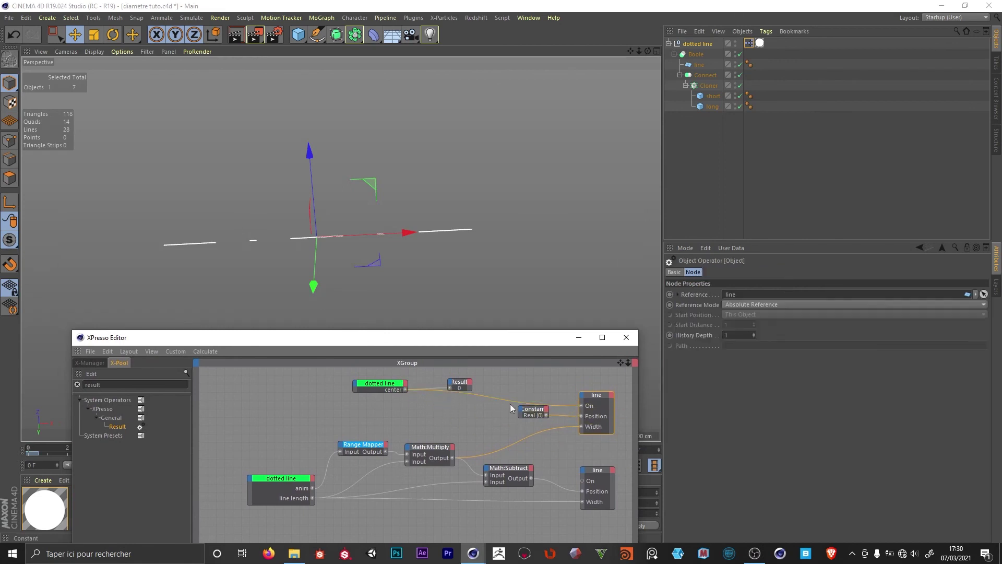
# - Add a Math:Add node below the Result node and wire the dotted line's center output to its second input
pyautogui.click(375, 396)
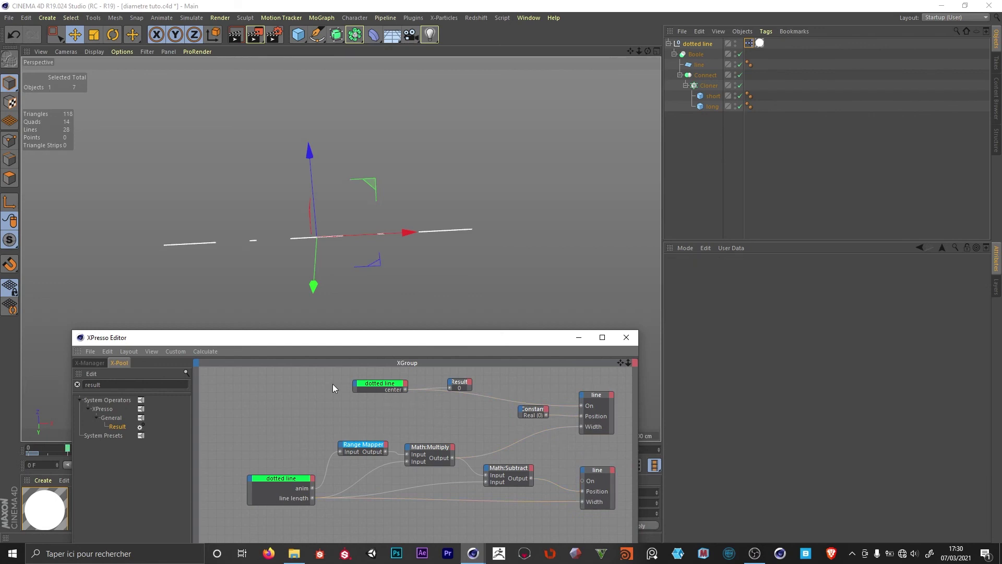
pyautogui.click(136, 385)
pyautogui.write('math')
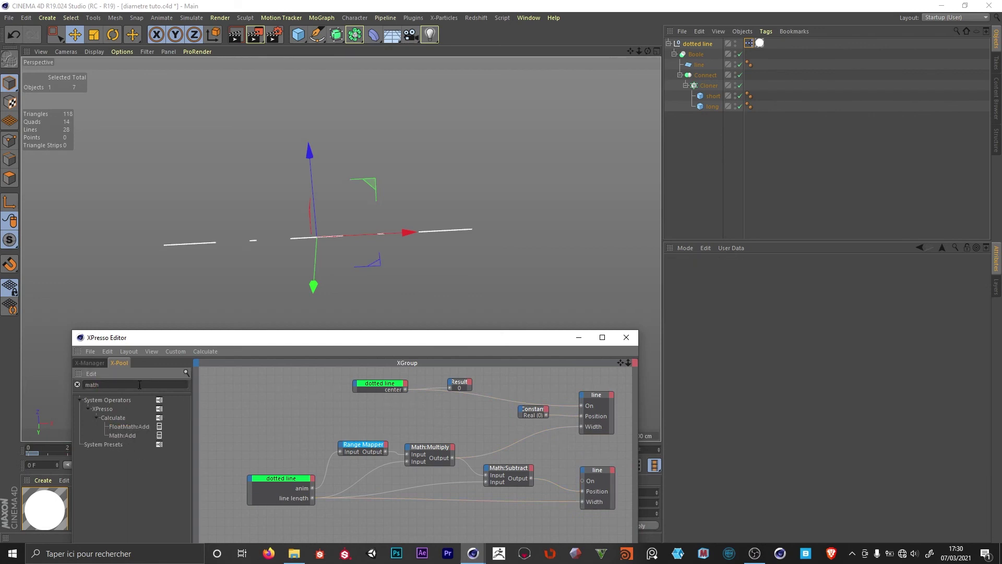
pyautogui.moveTo(474, 417); pyautogui.dragTo(475, 418)
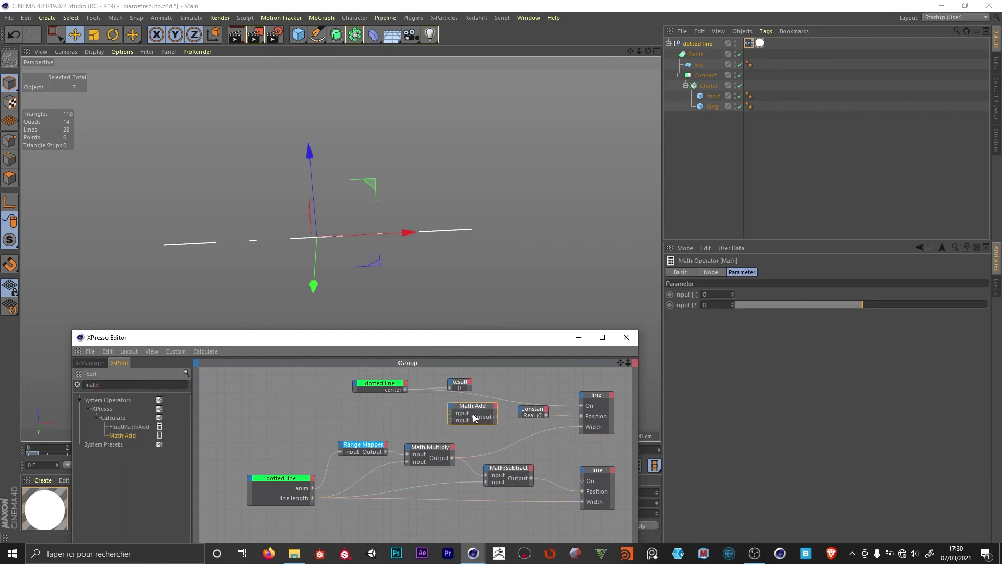
pyautogui.moveTo(406, 390); pyautogui.dragTo(450, 421)
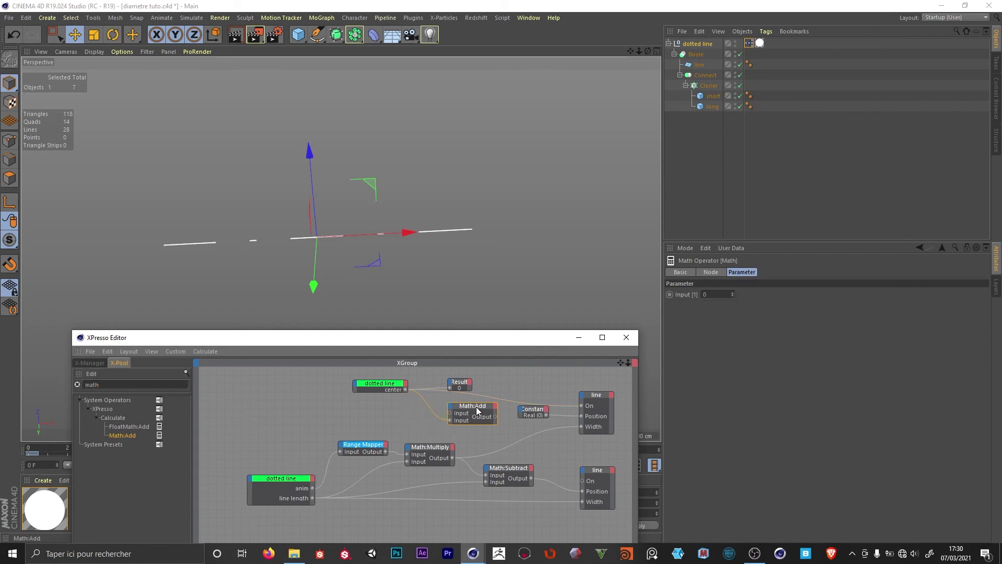
# - Set the new math node's first input and change its function to Subtract so it computes 1 minus center
pyautogui.click(711, 291)
pyautogui.click(719, 272)
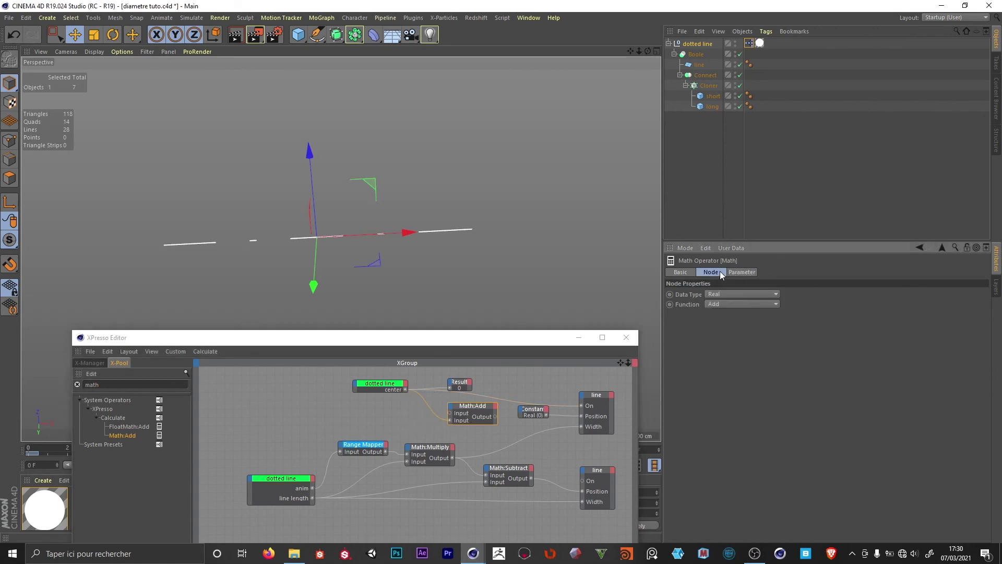
pyautogui.click(749, 306)
pyautogui.click(737, 326)
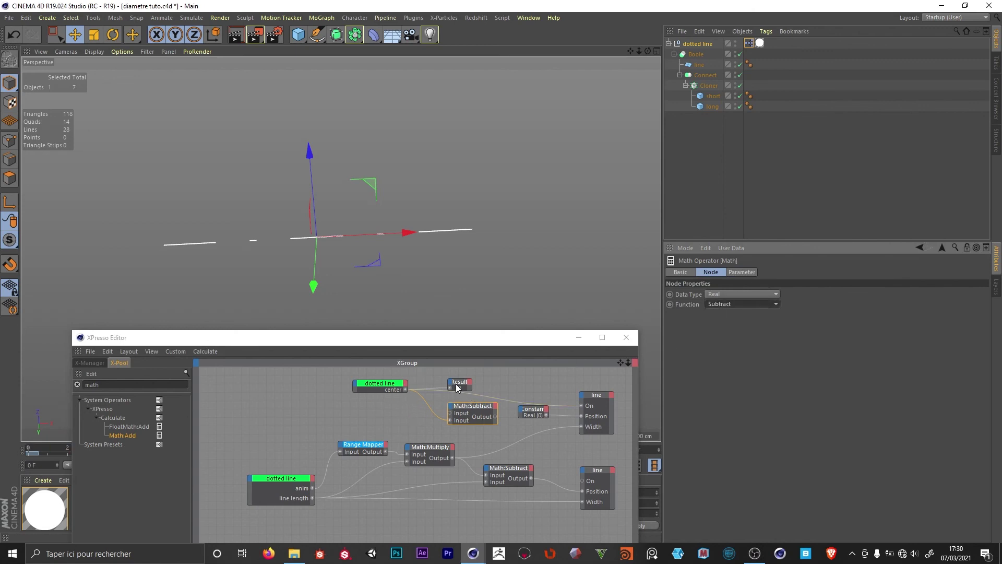
# - Check the center value and its inverse with a Result node on each, then enable center on the dotted line null
pyautogui.moveTo(460, 382); pyautogui.dragTo(531, 382)
pyautogui.click(529, 379)
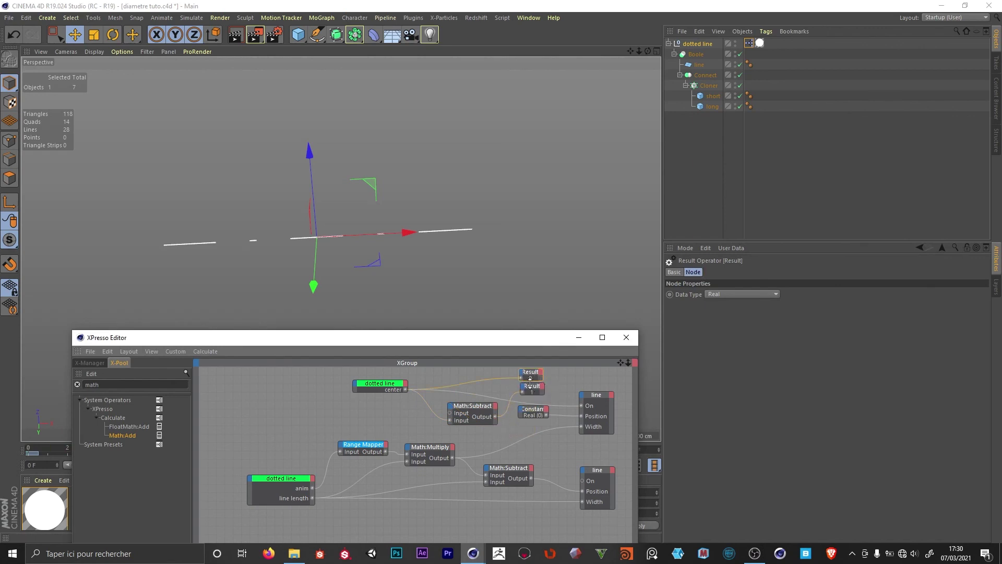
pyautogui.click(697, 44)
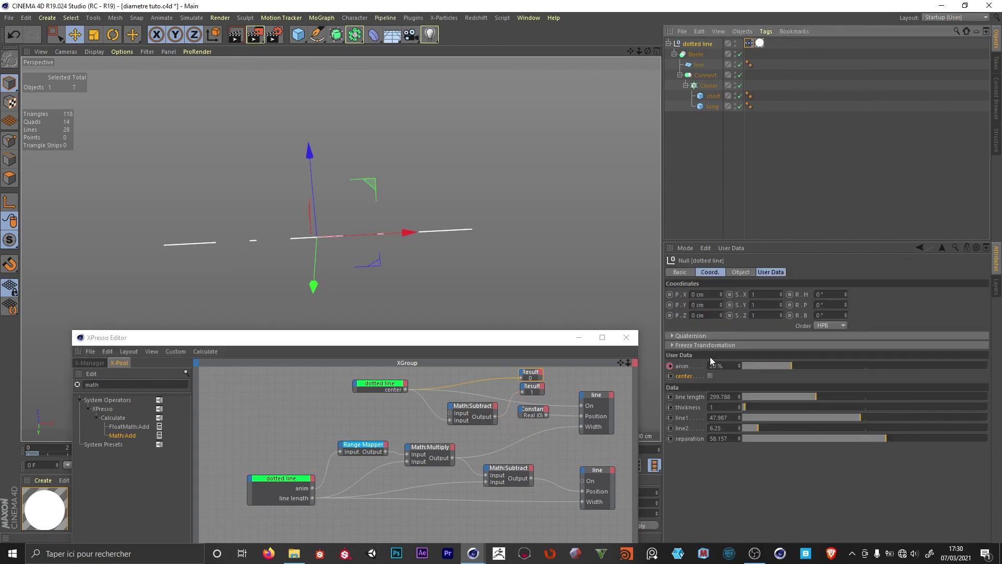
pyautogui.click(710, 376)
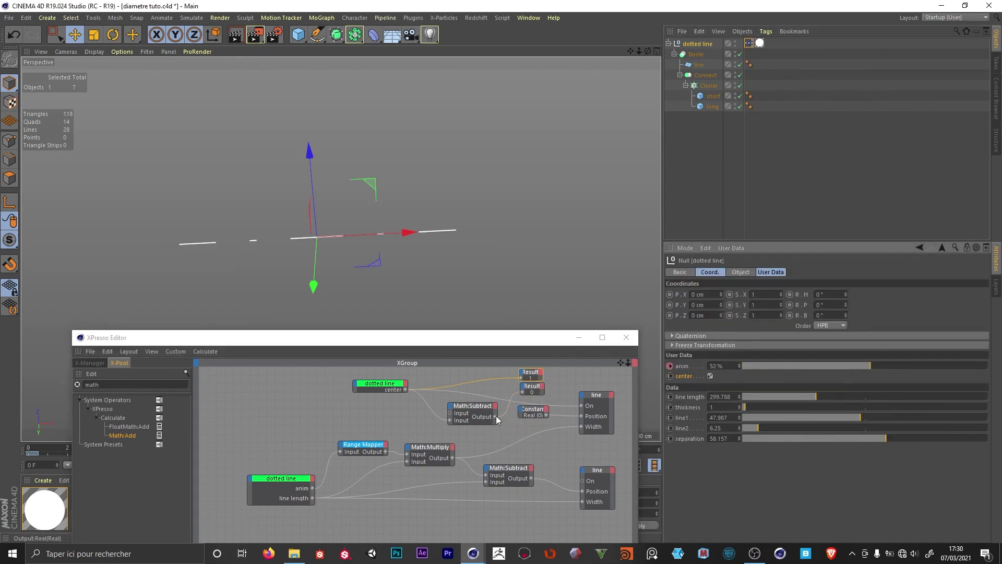
# - Wire the inverted center output to the On input of the lower line node and delete both Result nodes
pyautogui.moveTo(494, 416); pyautogui.dragTo(581, 481)
pyautogui.press('Delete')
pyautogui.moveTo(558, 381); pyautogui.dragTo(538, 414)
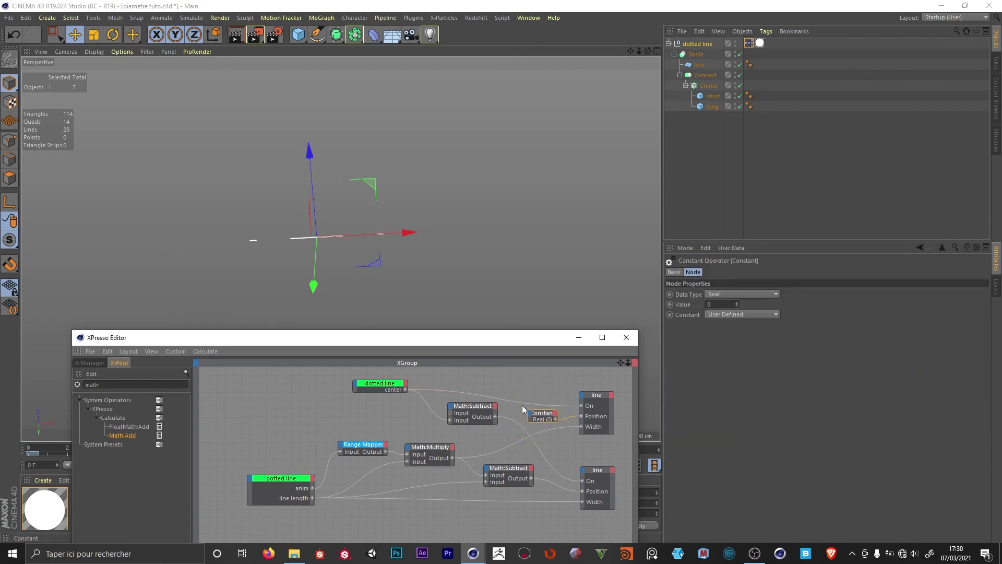
# - Test the dotted line's growth in the viewport with the center option switched off and on again
pyautogui.click(688, 43)
pyautogui.moveTo(505, 343); pyautogui.dragTo(381, 437)
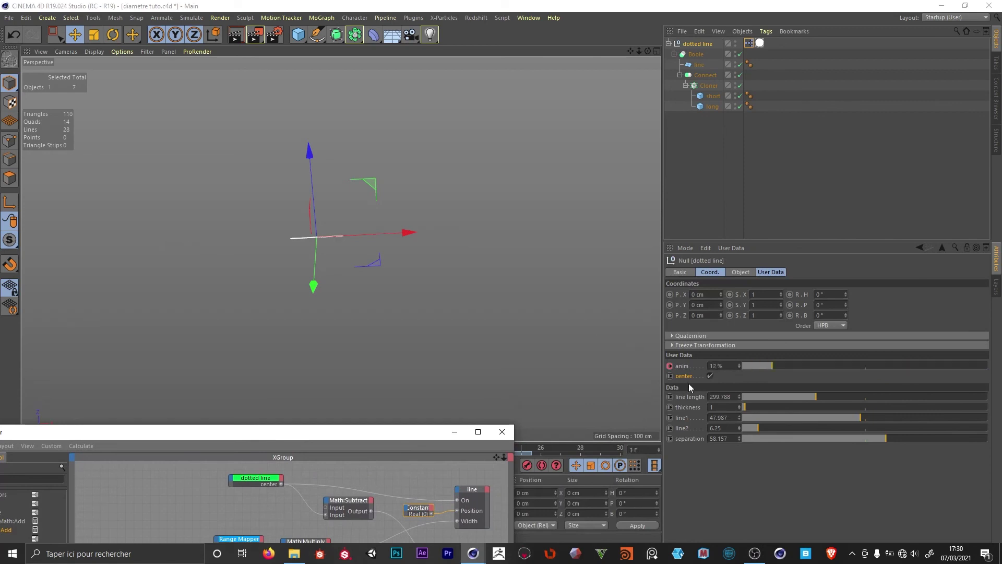
pyautogui.click(710, 375)
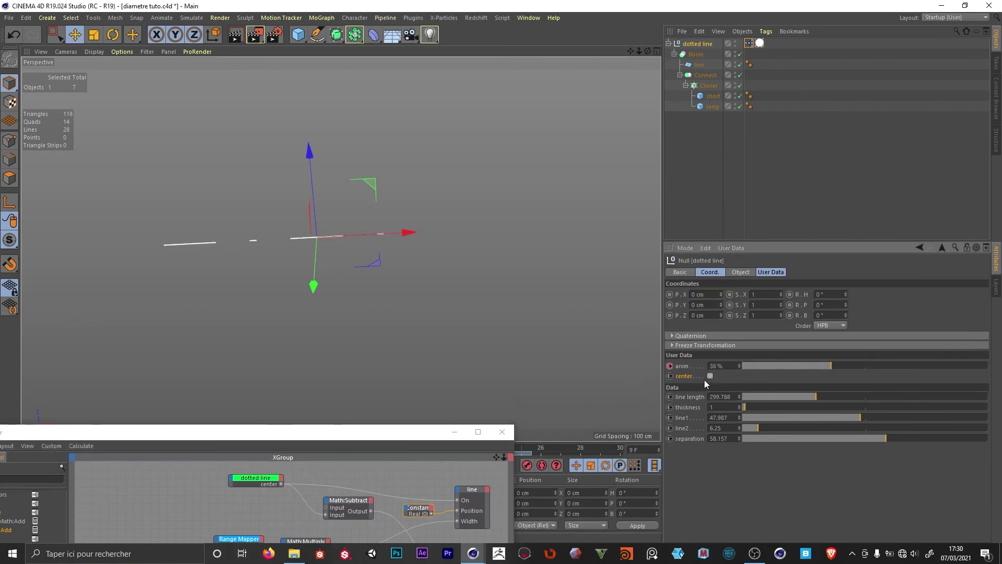
pyautogui.click(710, 376)
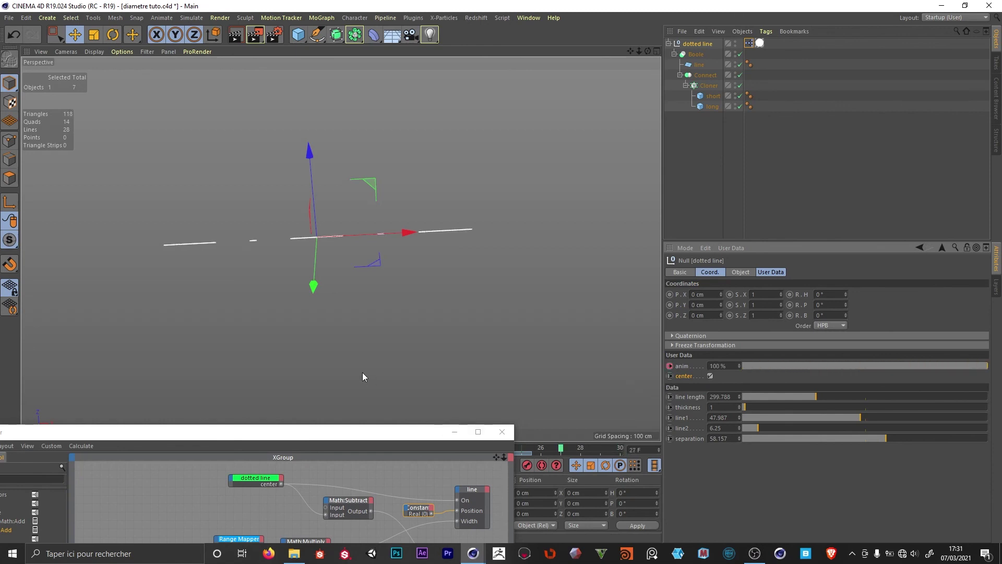